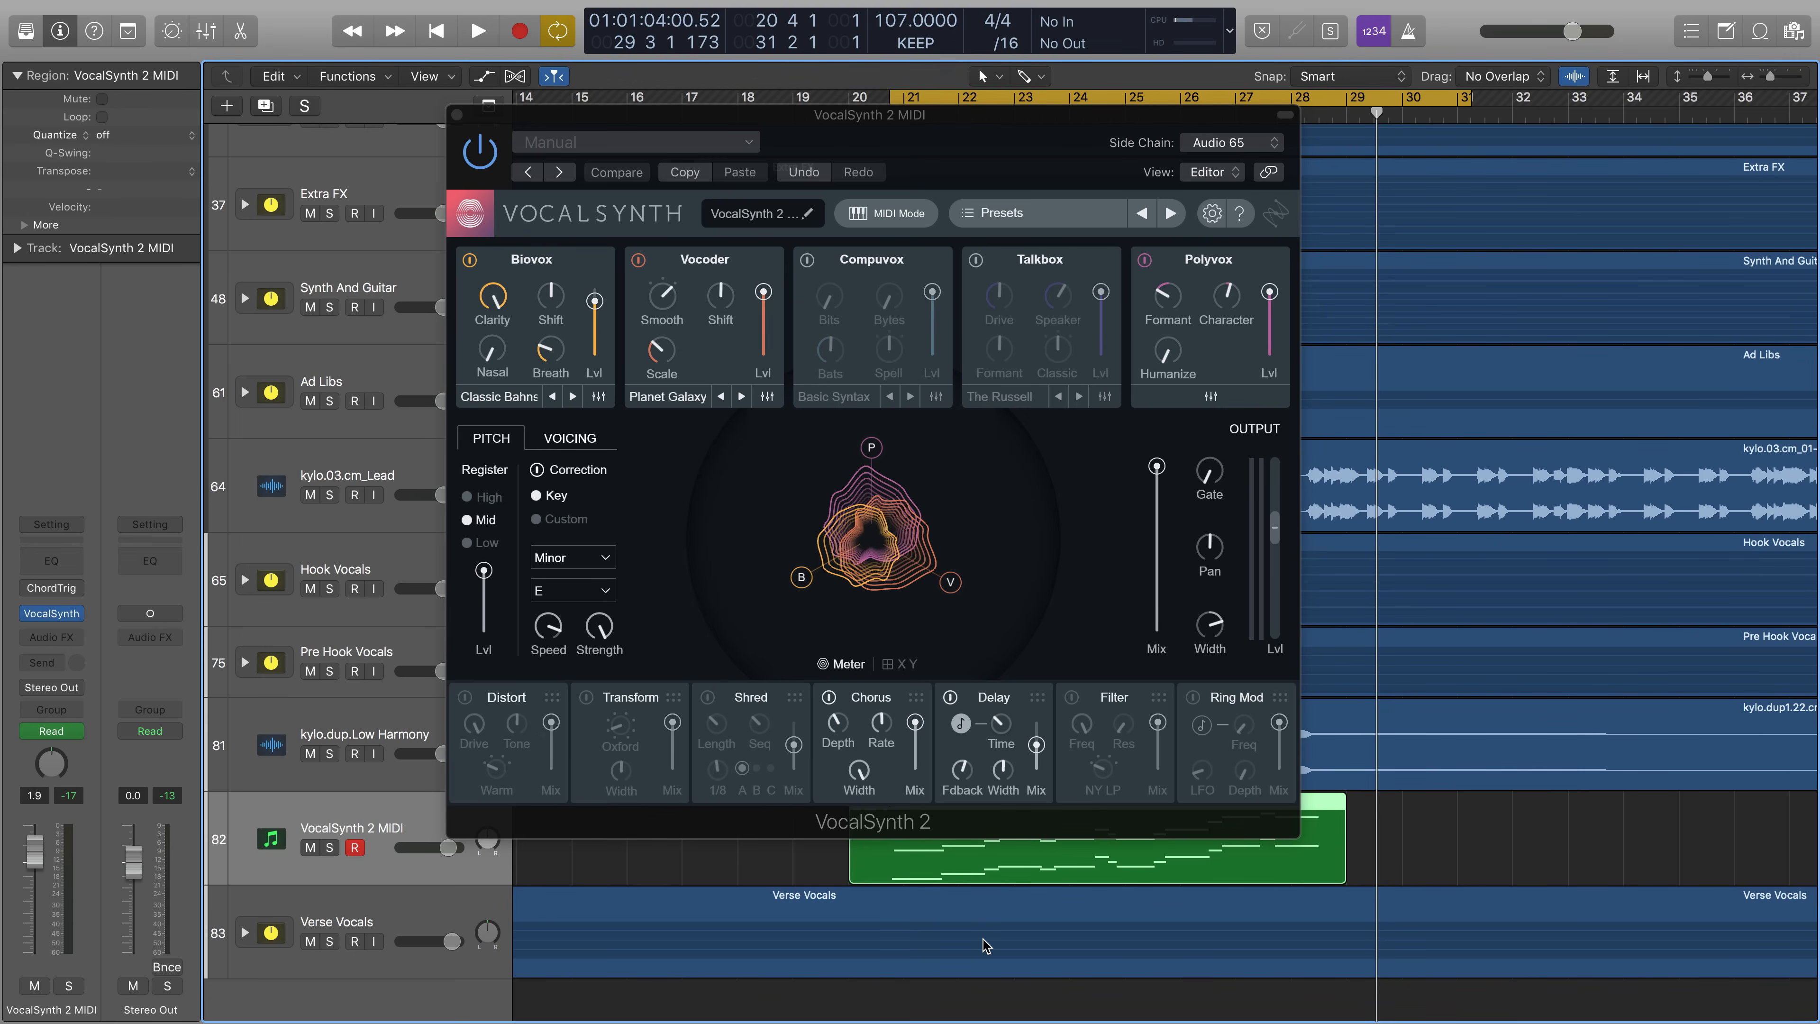
Play the section with VocalSynth bypassed, re-enable the plug-in and play the section again for comparison.
click(29, 615)
key(space)
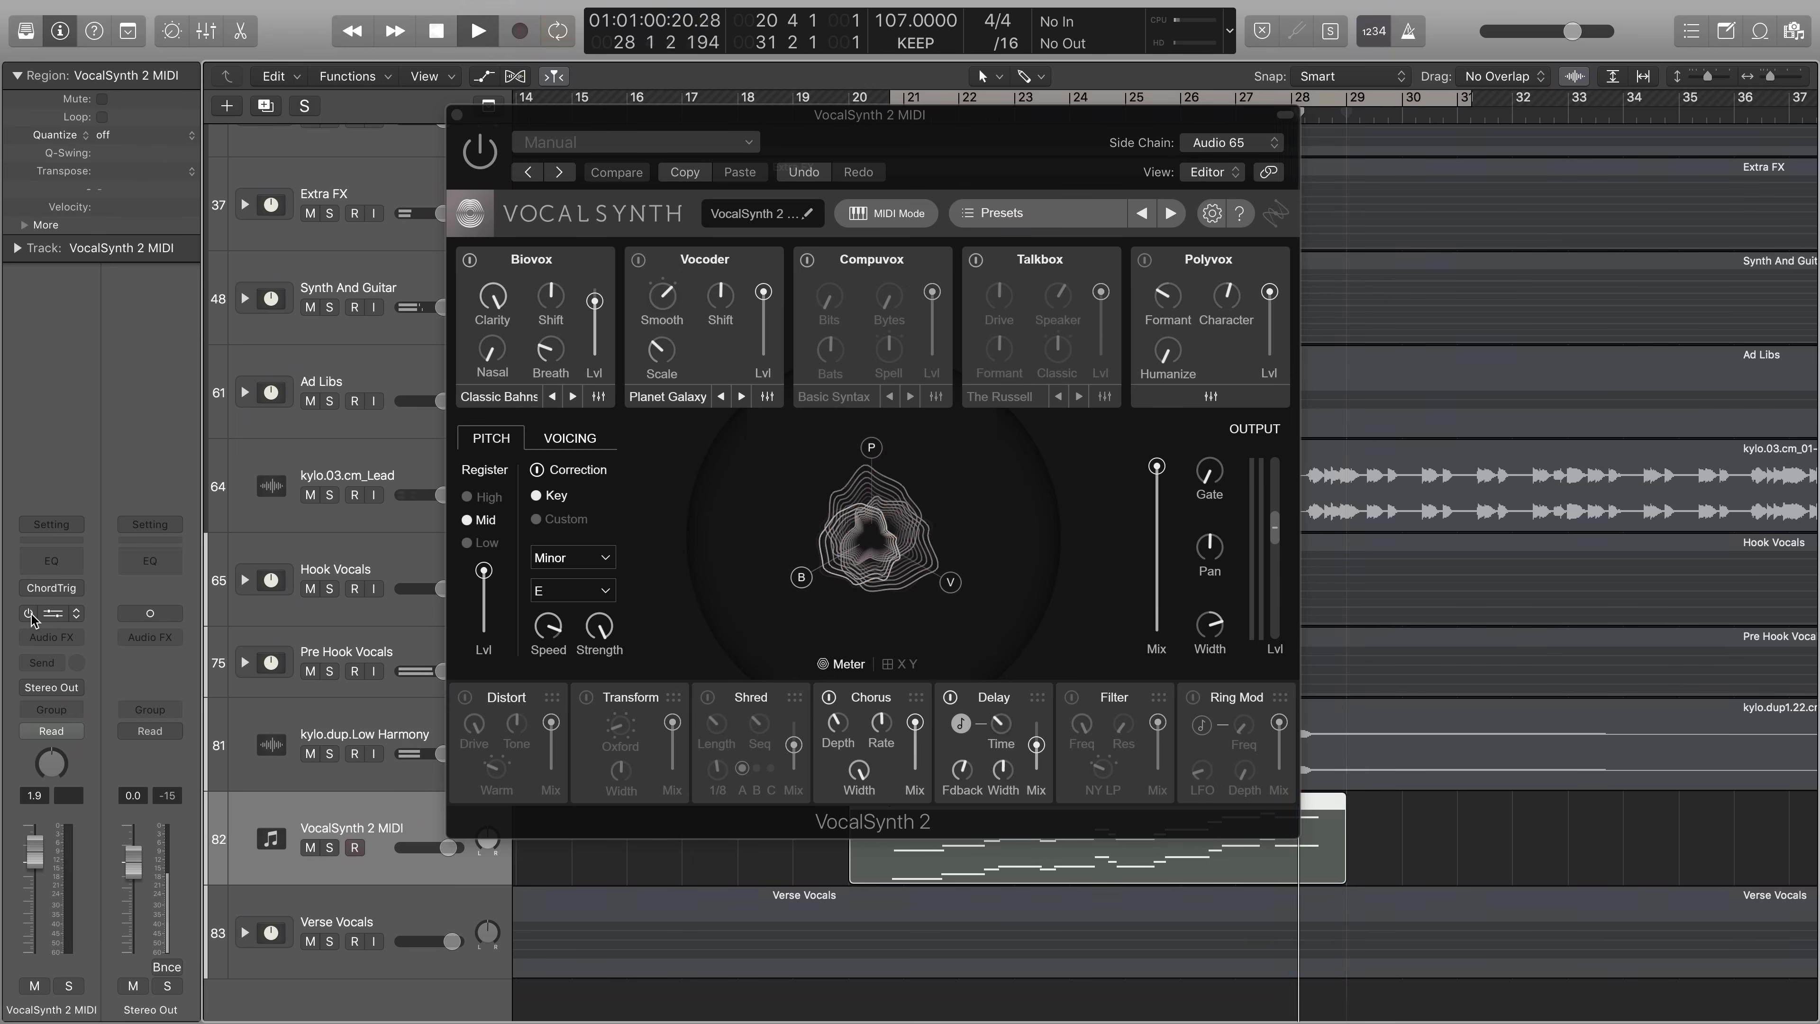
click(29, 614)
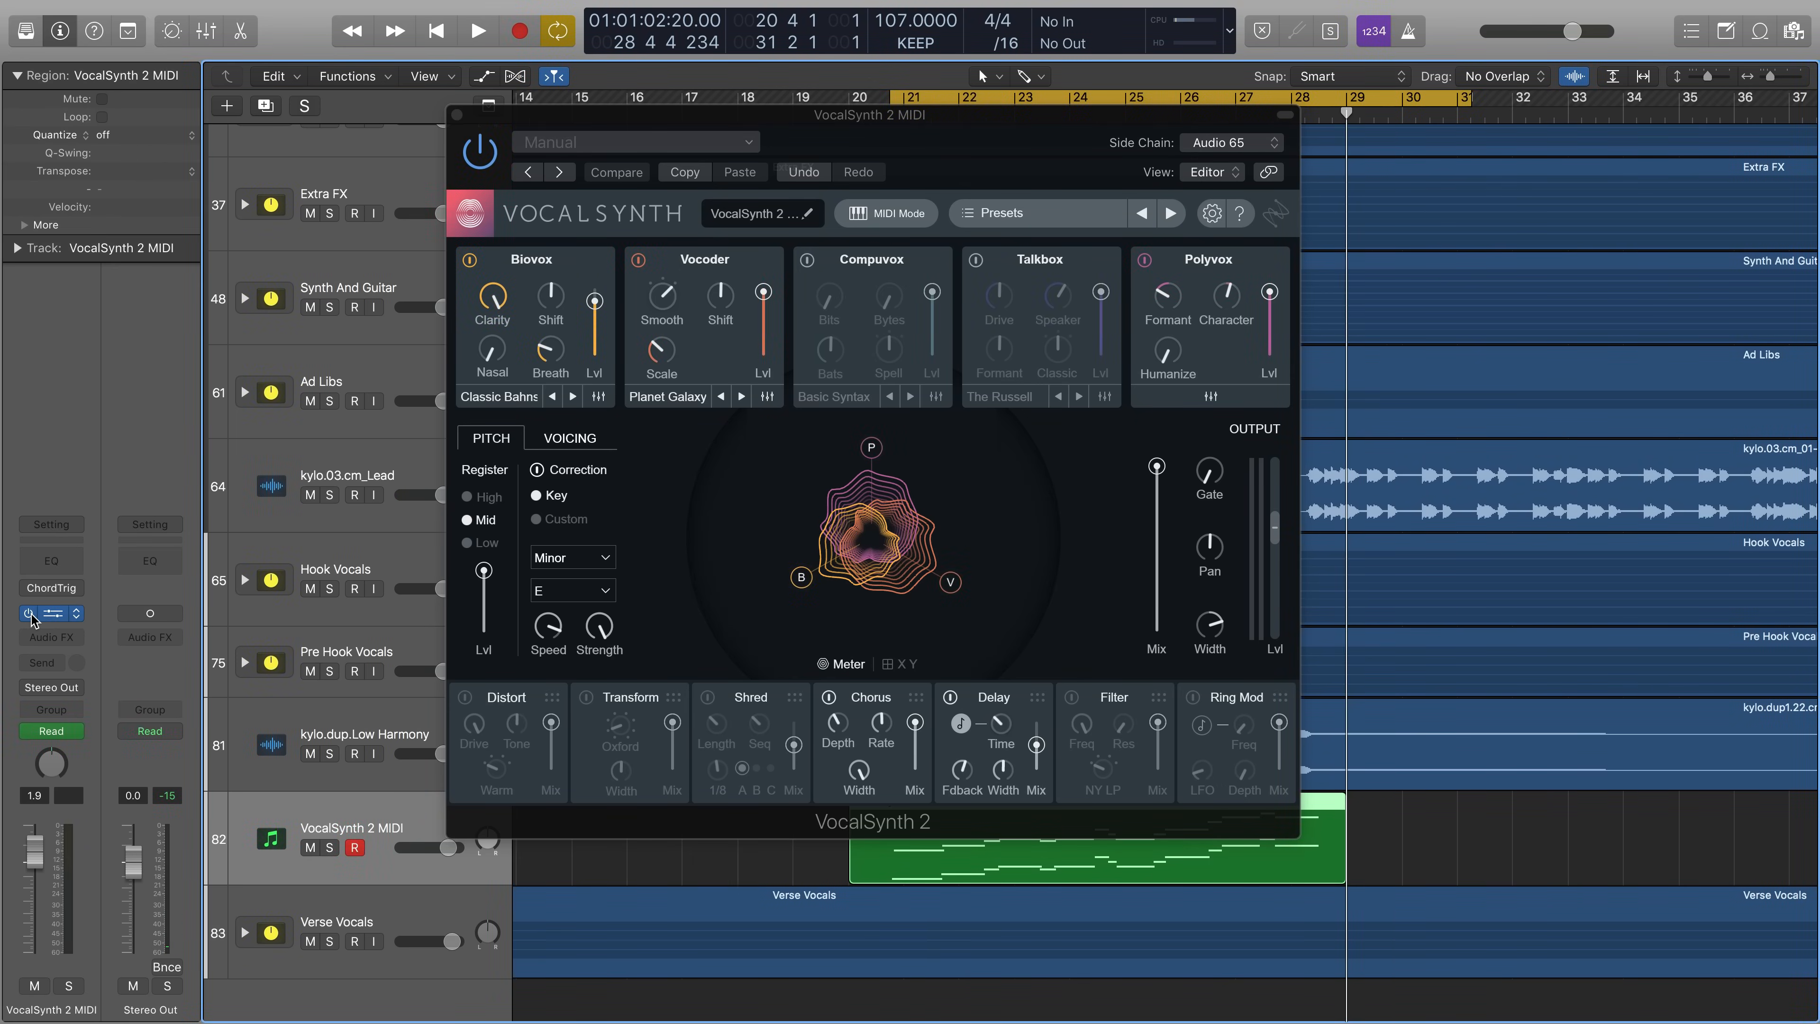
key(space)
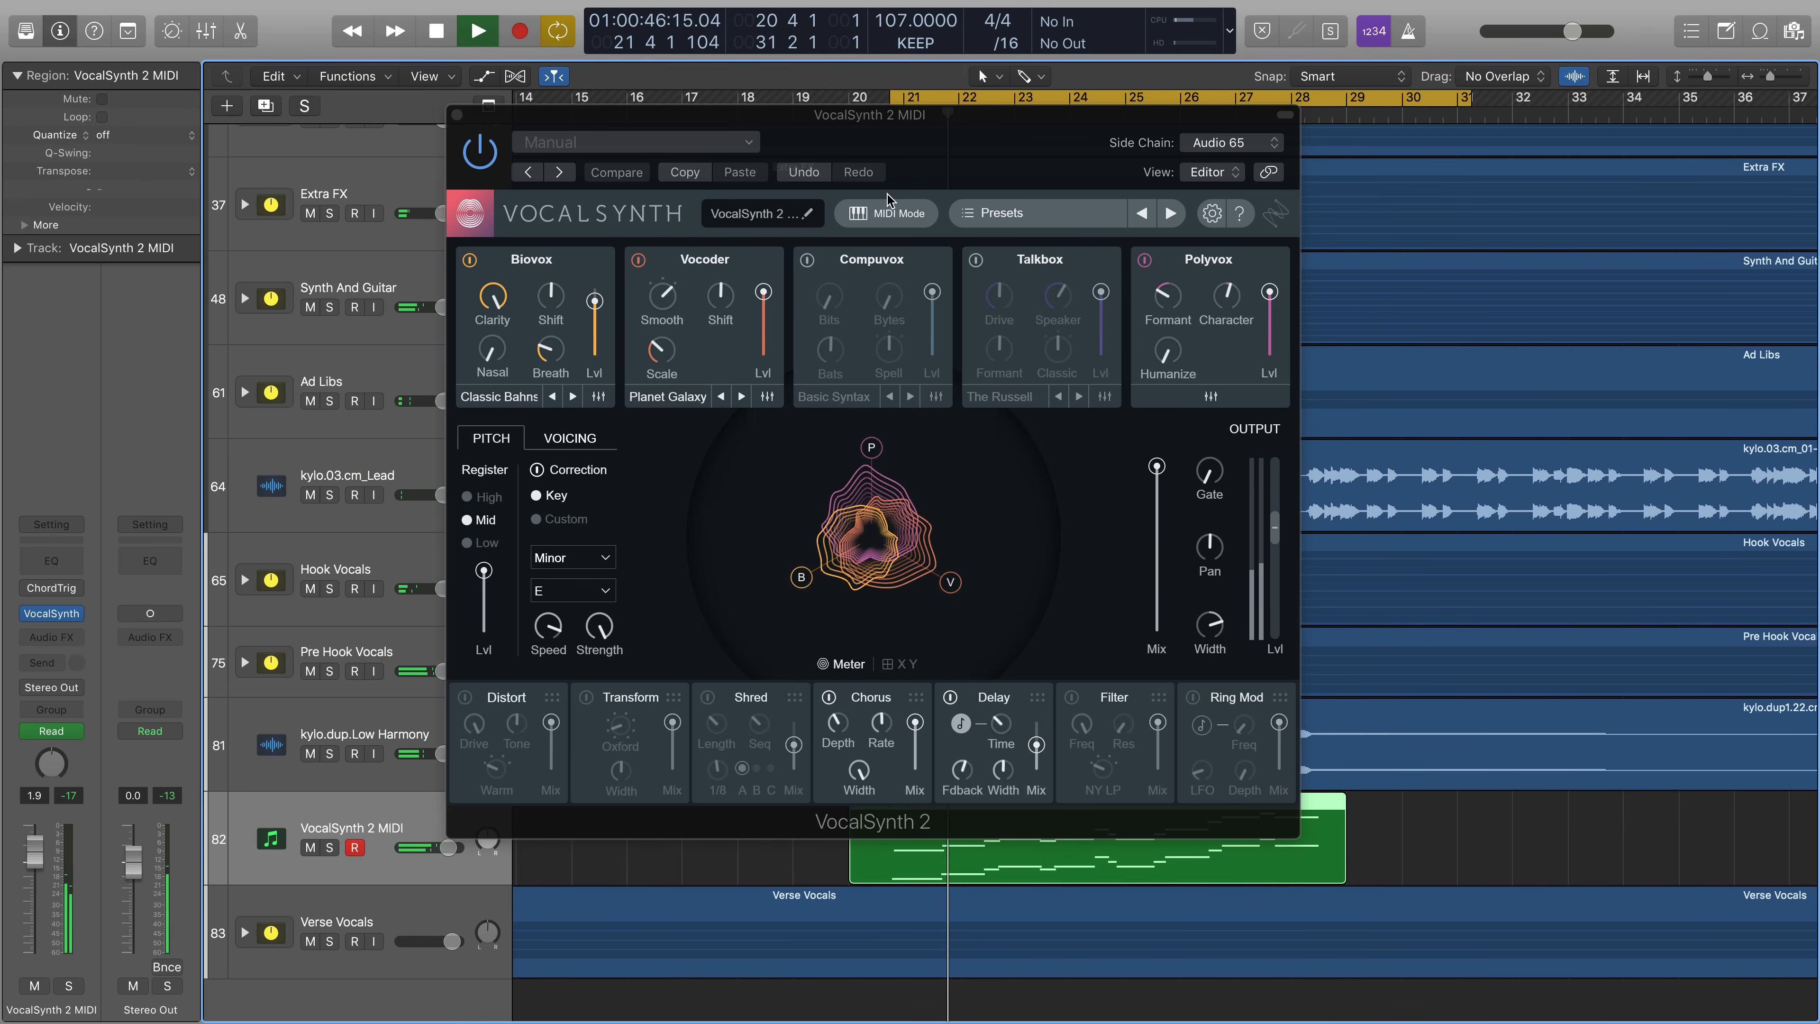
Review VocalSynth's MIDI Mode setup instructions for Logic Pro and the track creation options, and close the plug-in window.
click(884, 221)
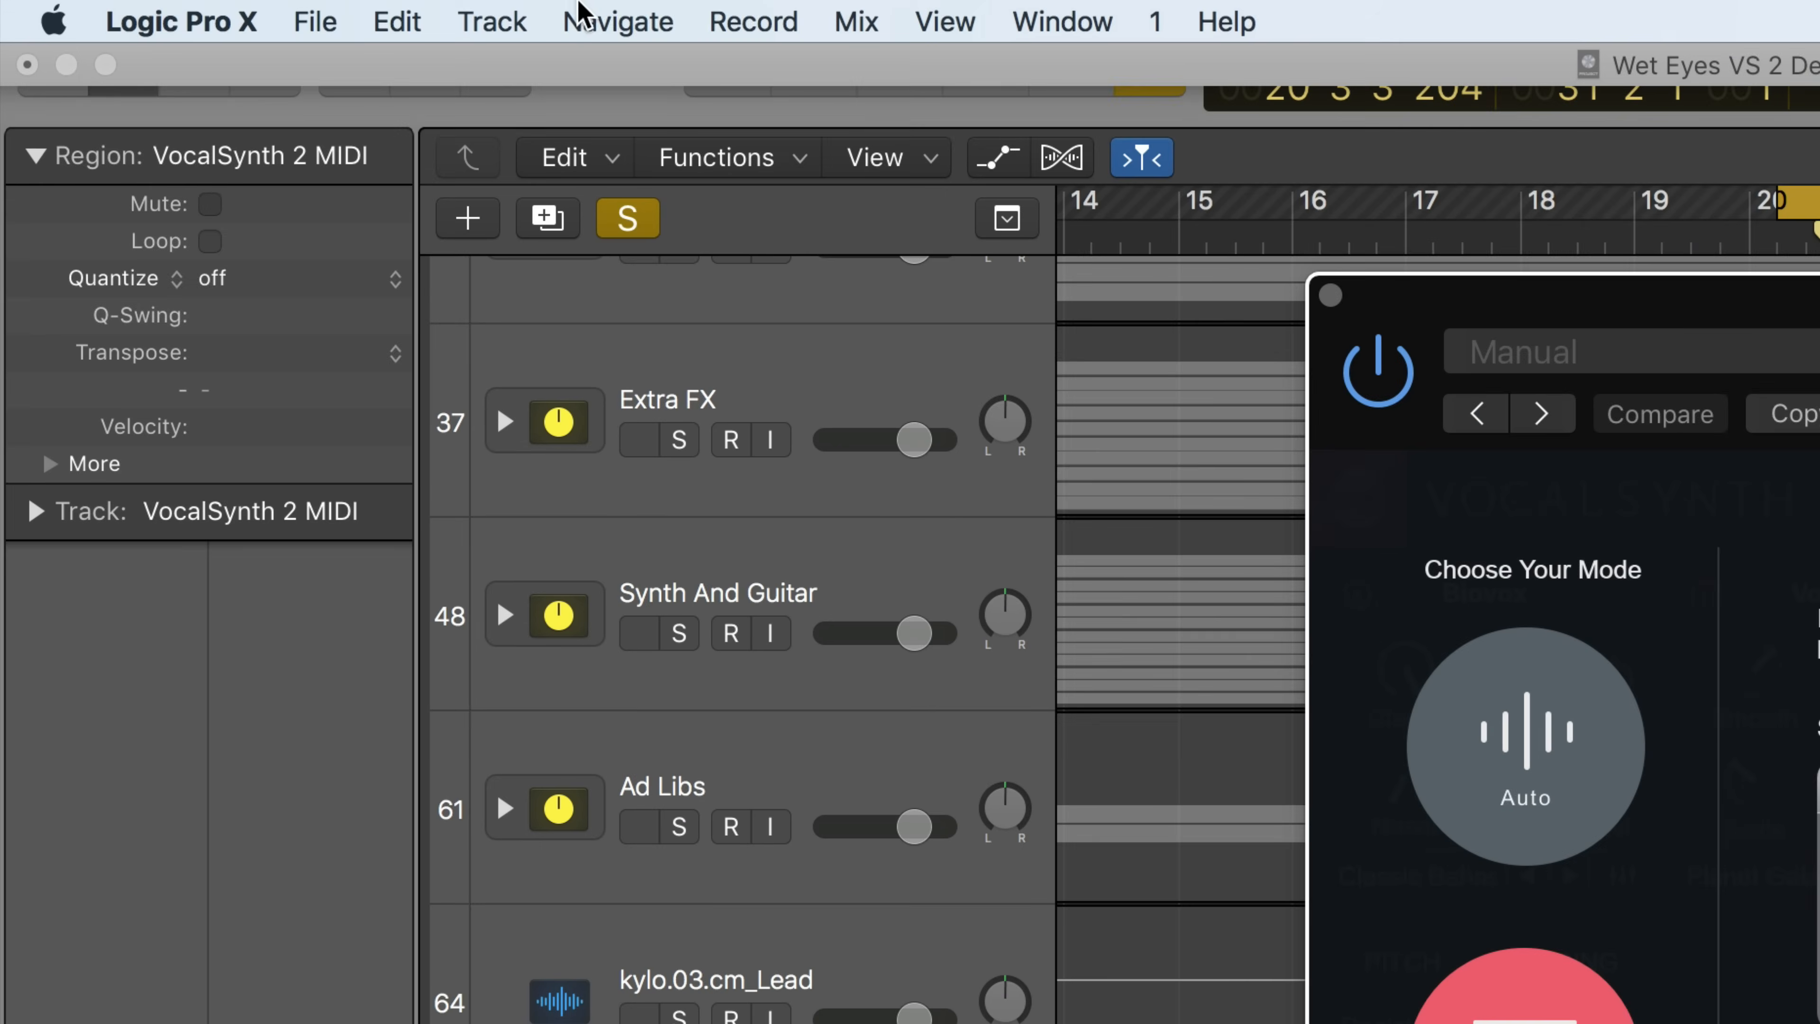
click(251, 11)
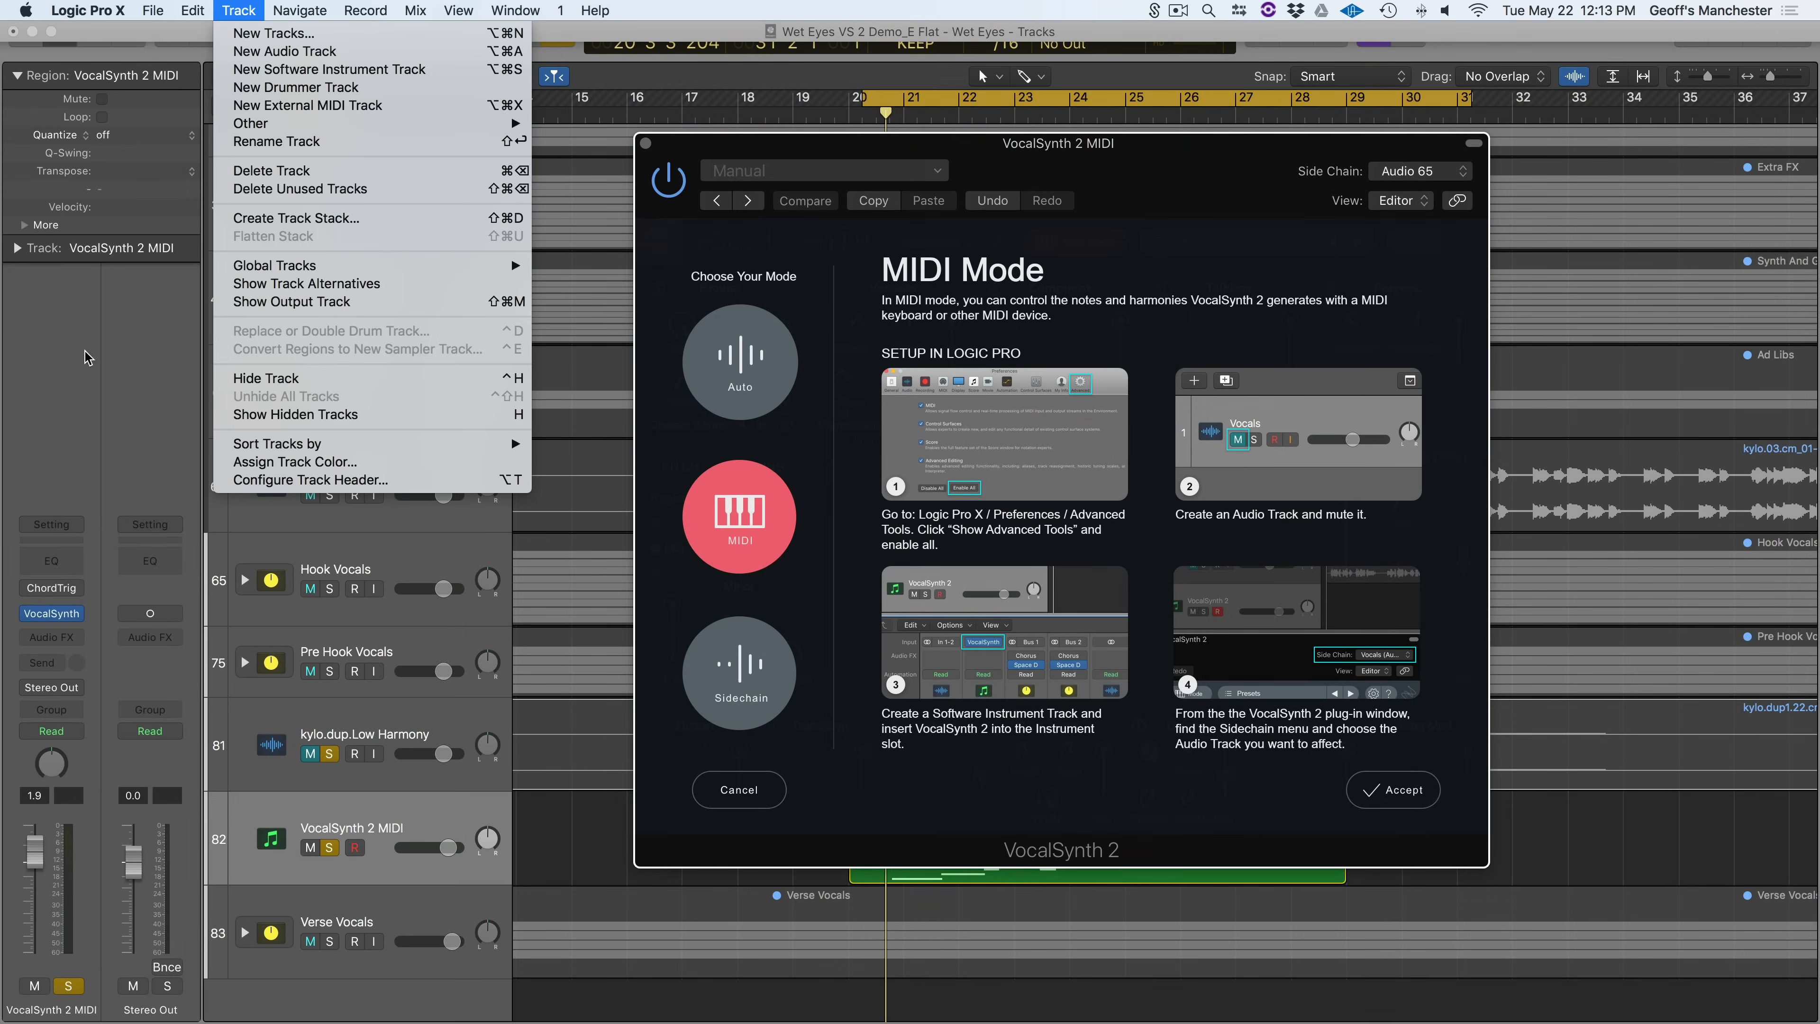
click(52, 615)
click(52, 615)
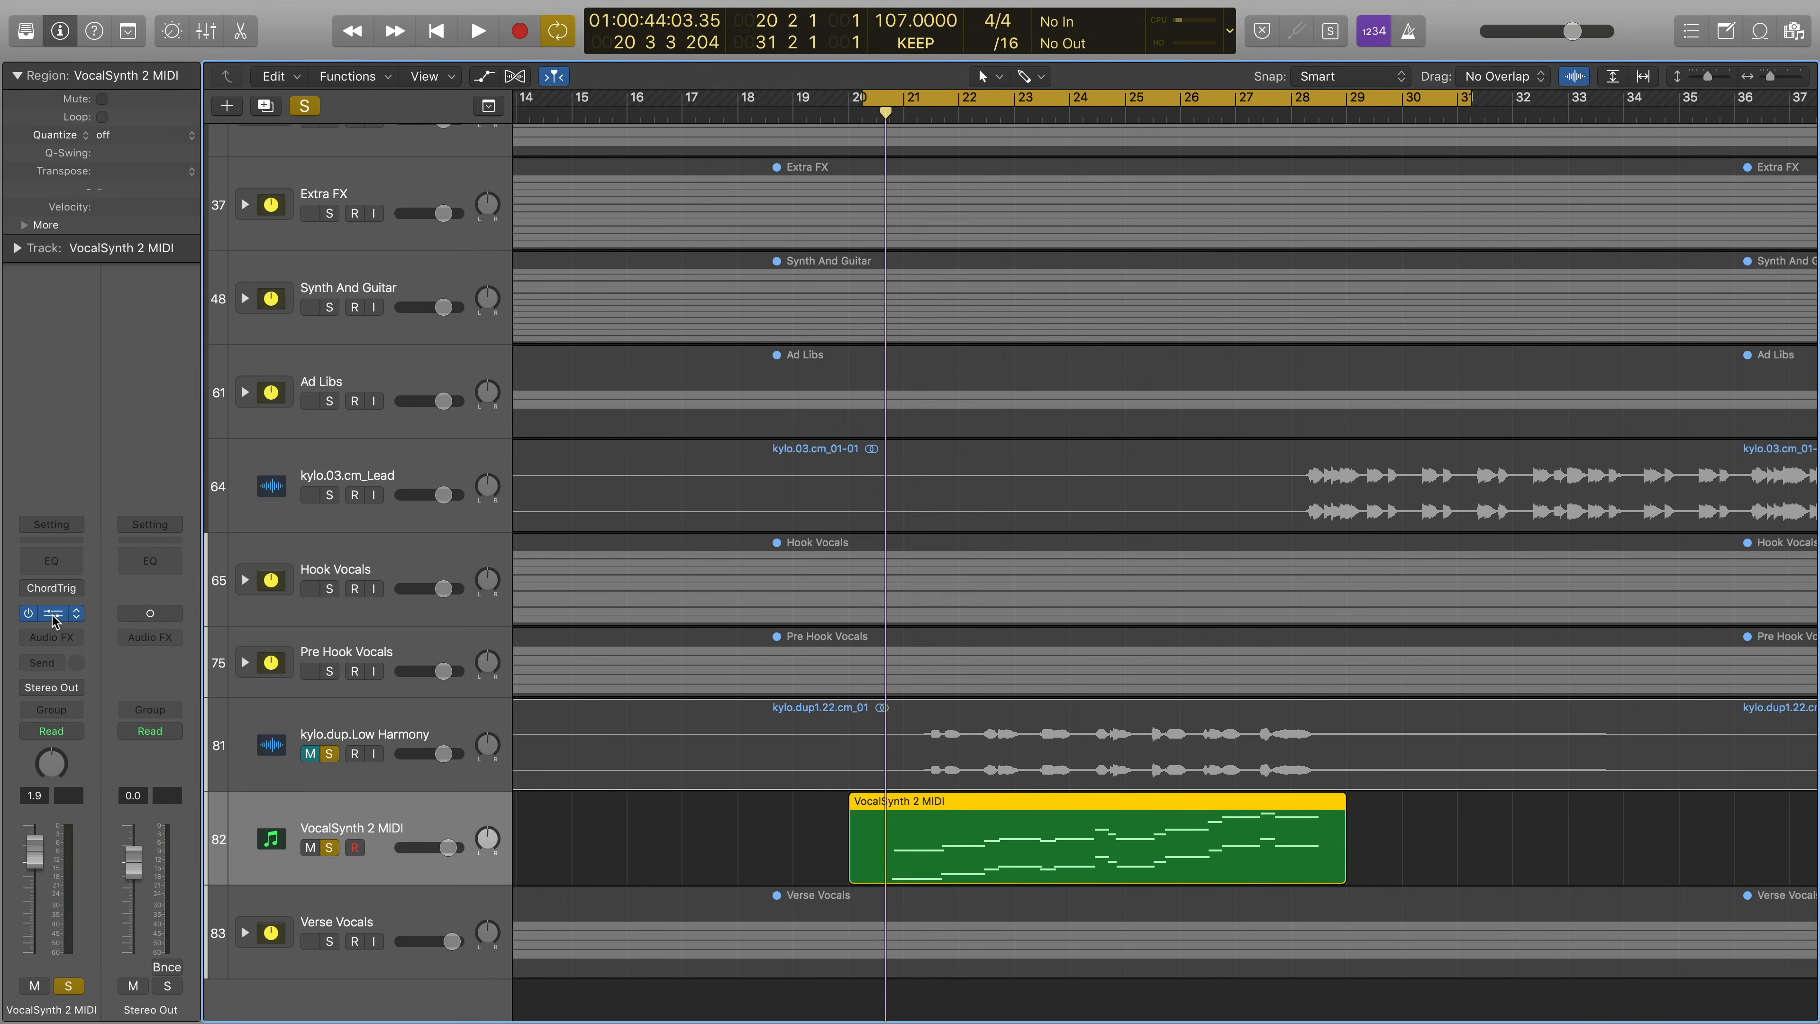
click(52, 615)
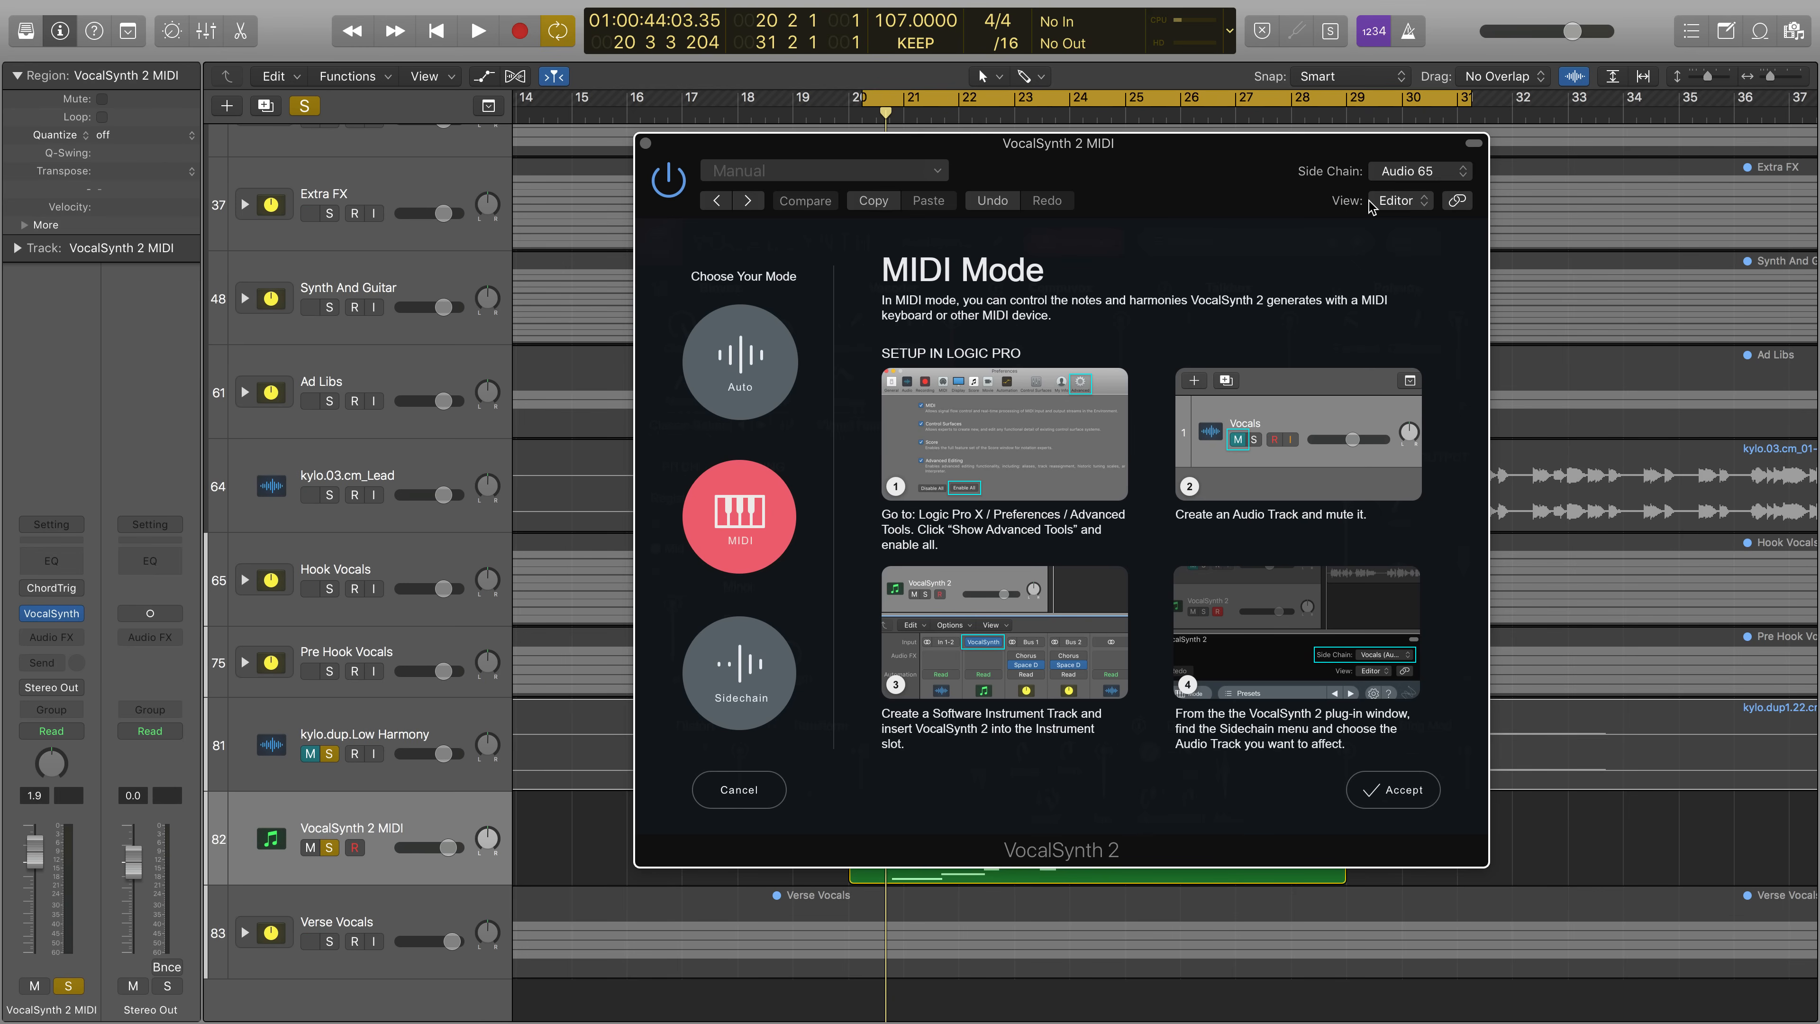
click(645, 143)
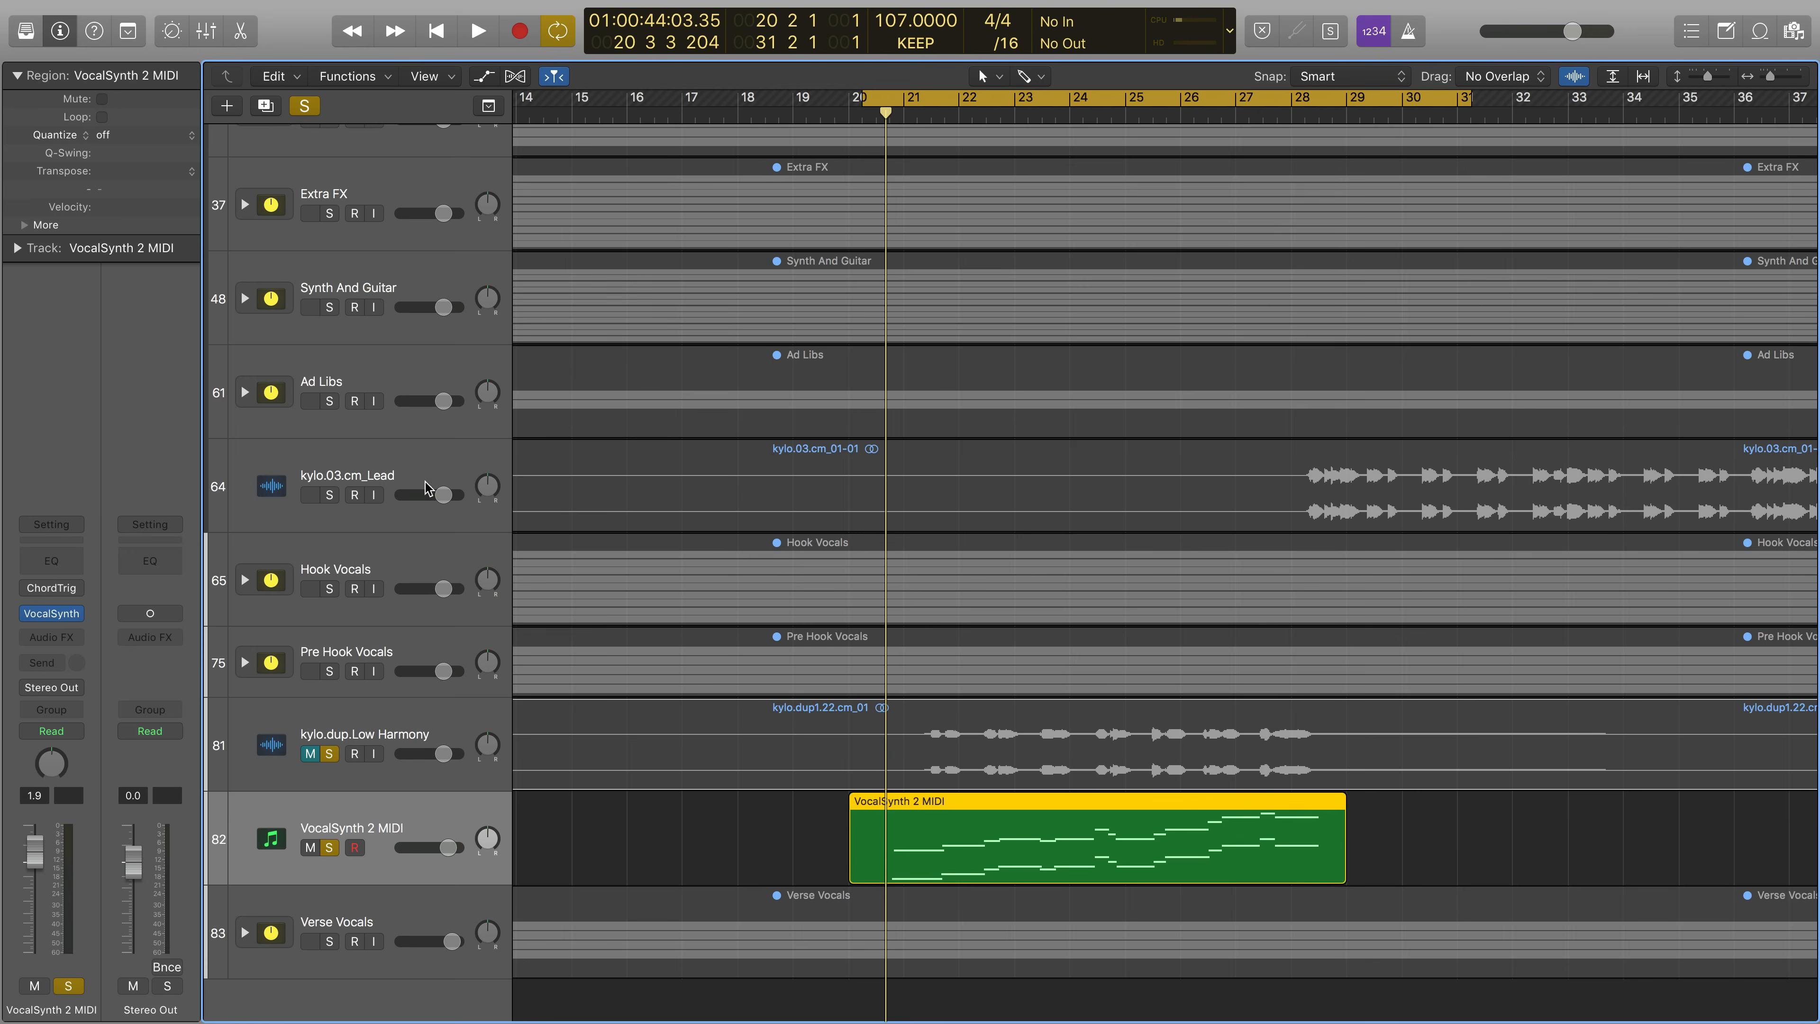
Unmute the kylo.dup.Low Harmony track for playback and solo the VocalSynth 2 MIDI track alongside it.
click(309, 754)
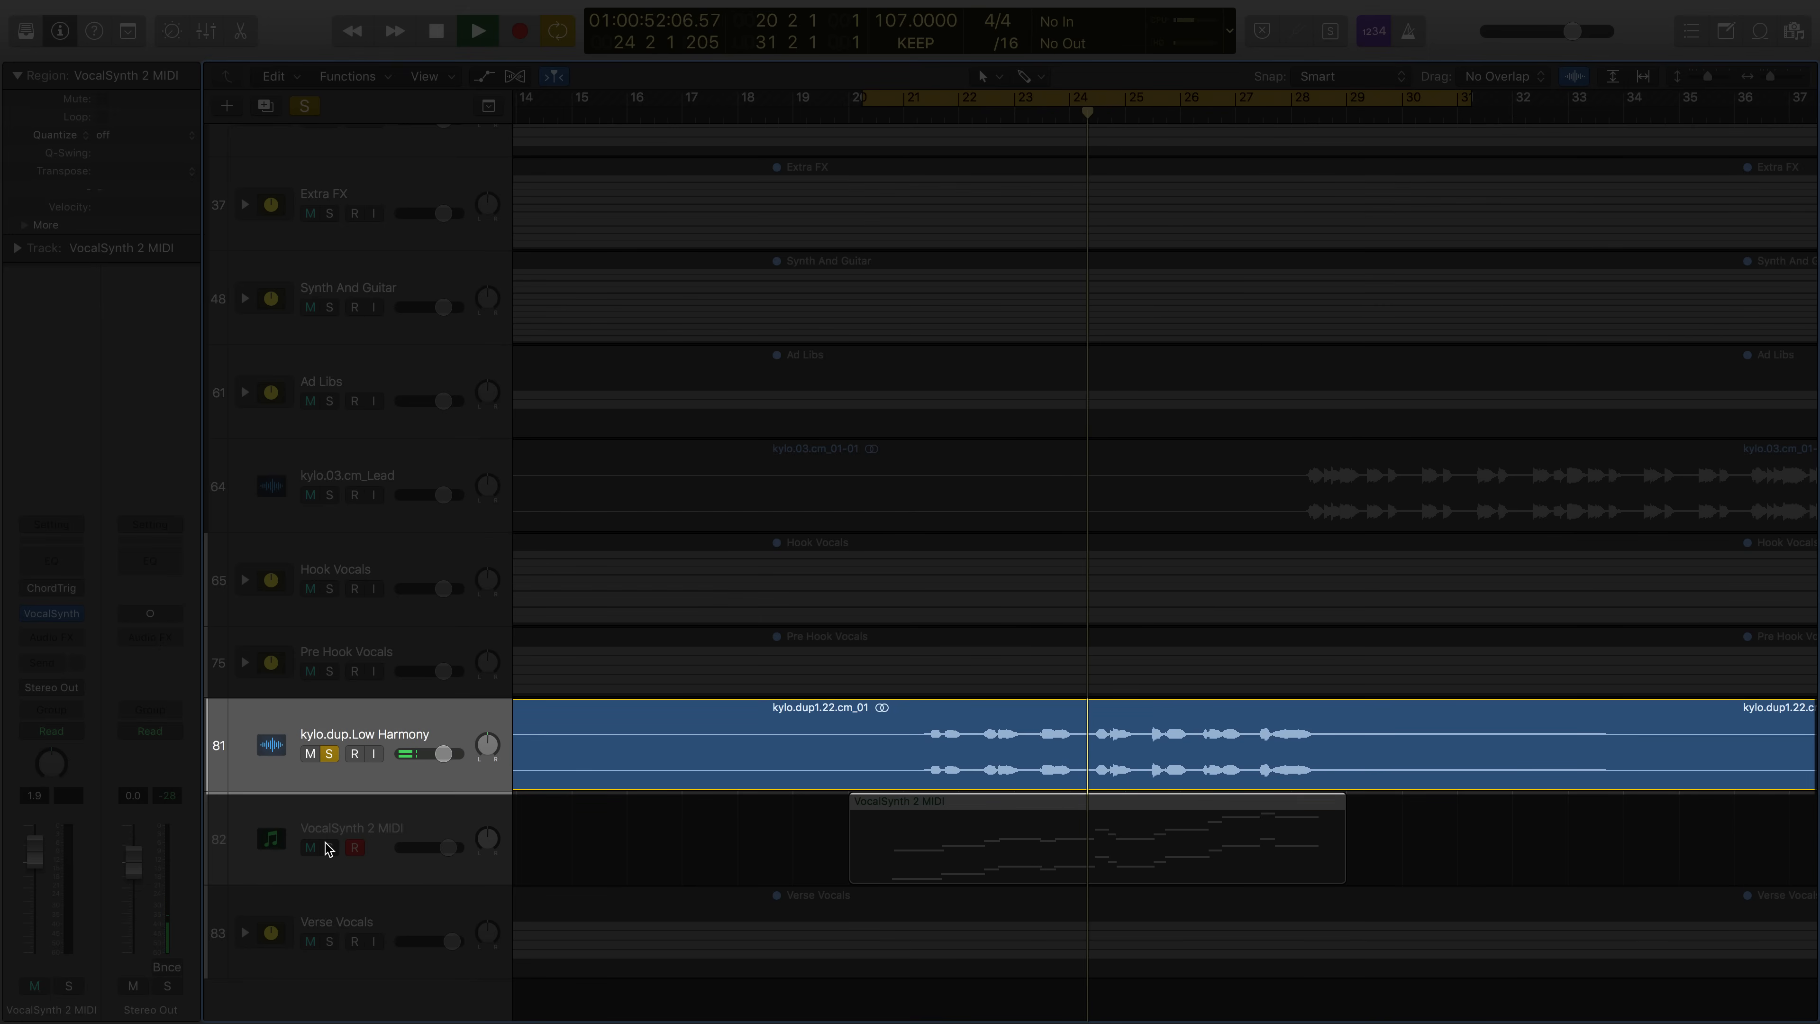
click(329, 847)
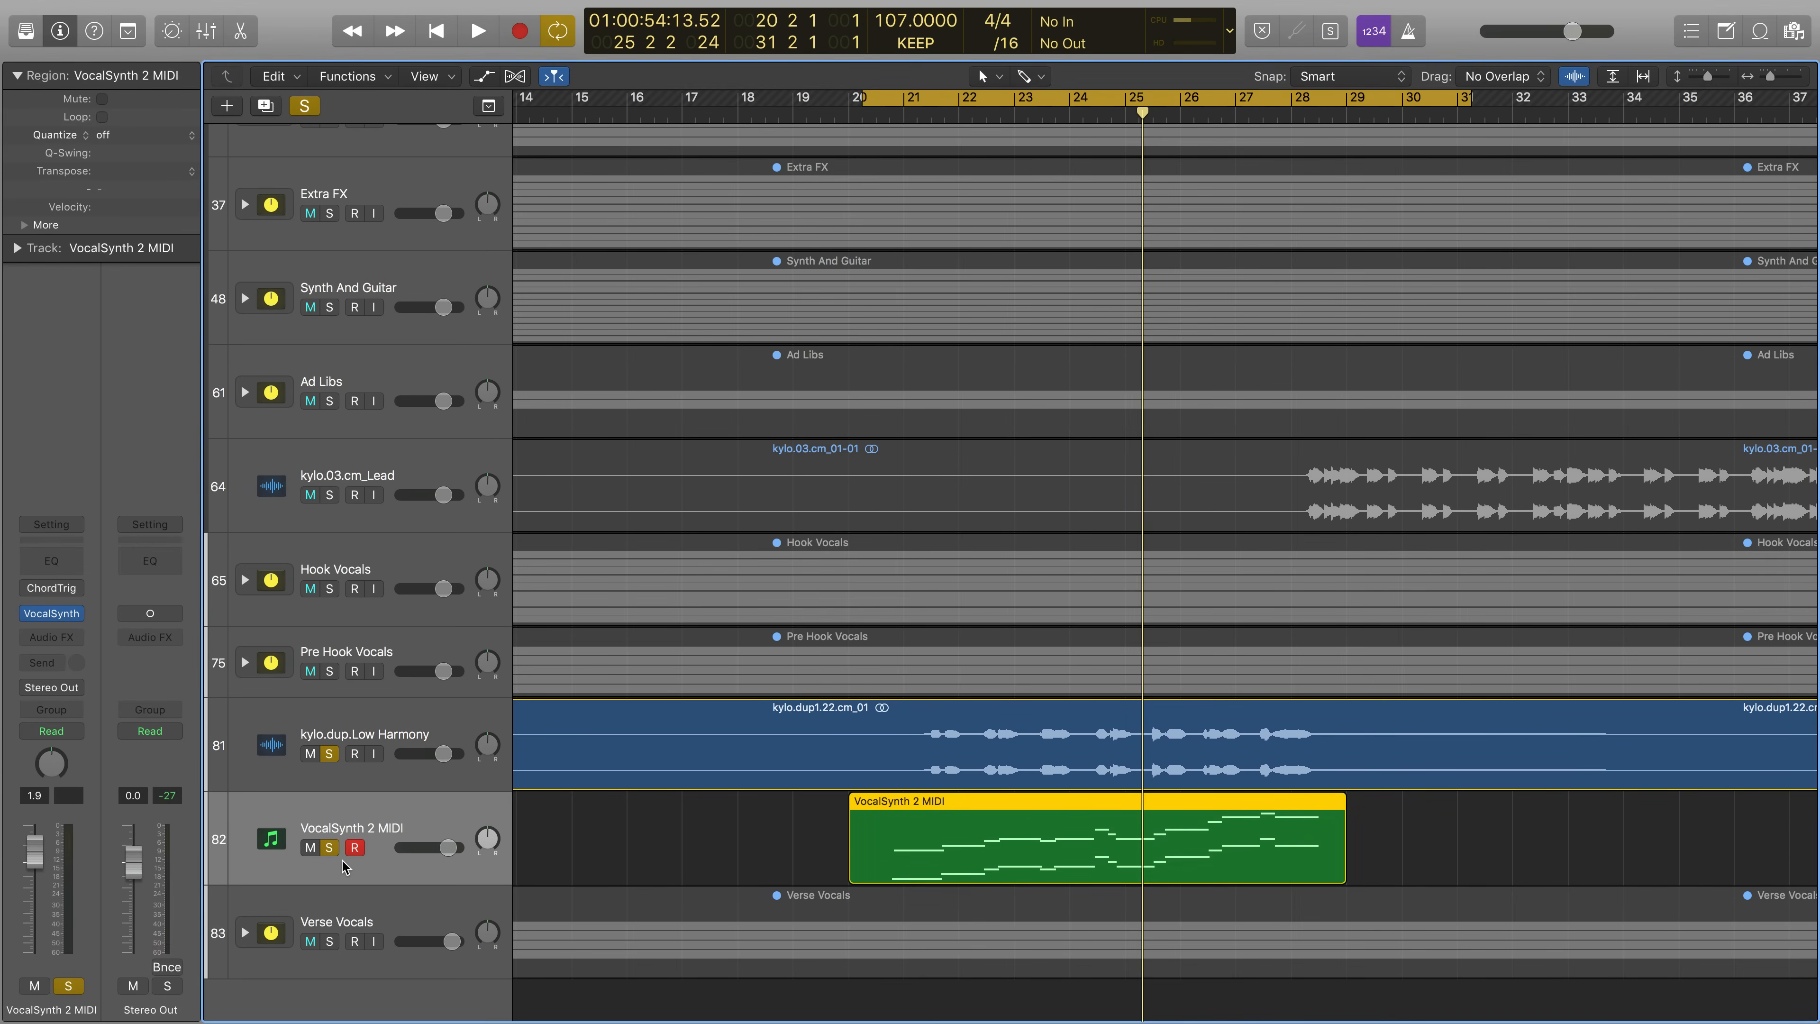
Set the VocalSynth side chain to kylo.dup.Low Harmony (Audio 65) and accept MIDI Mode.
click(52, 616)
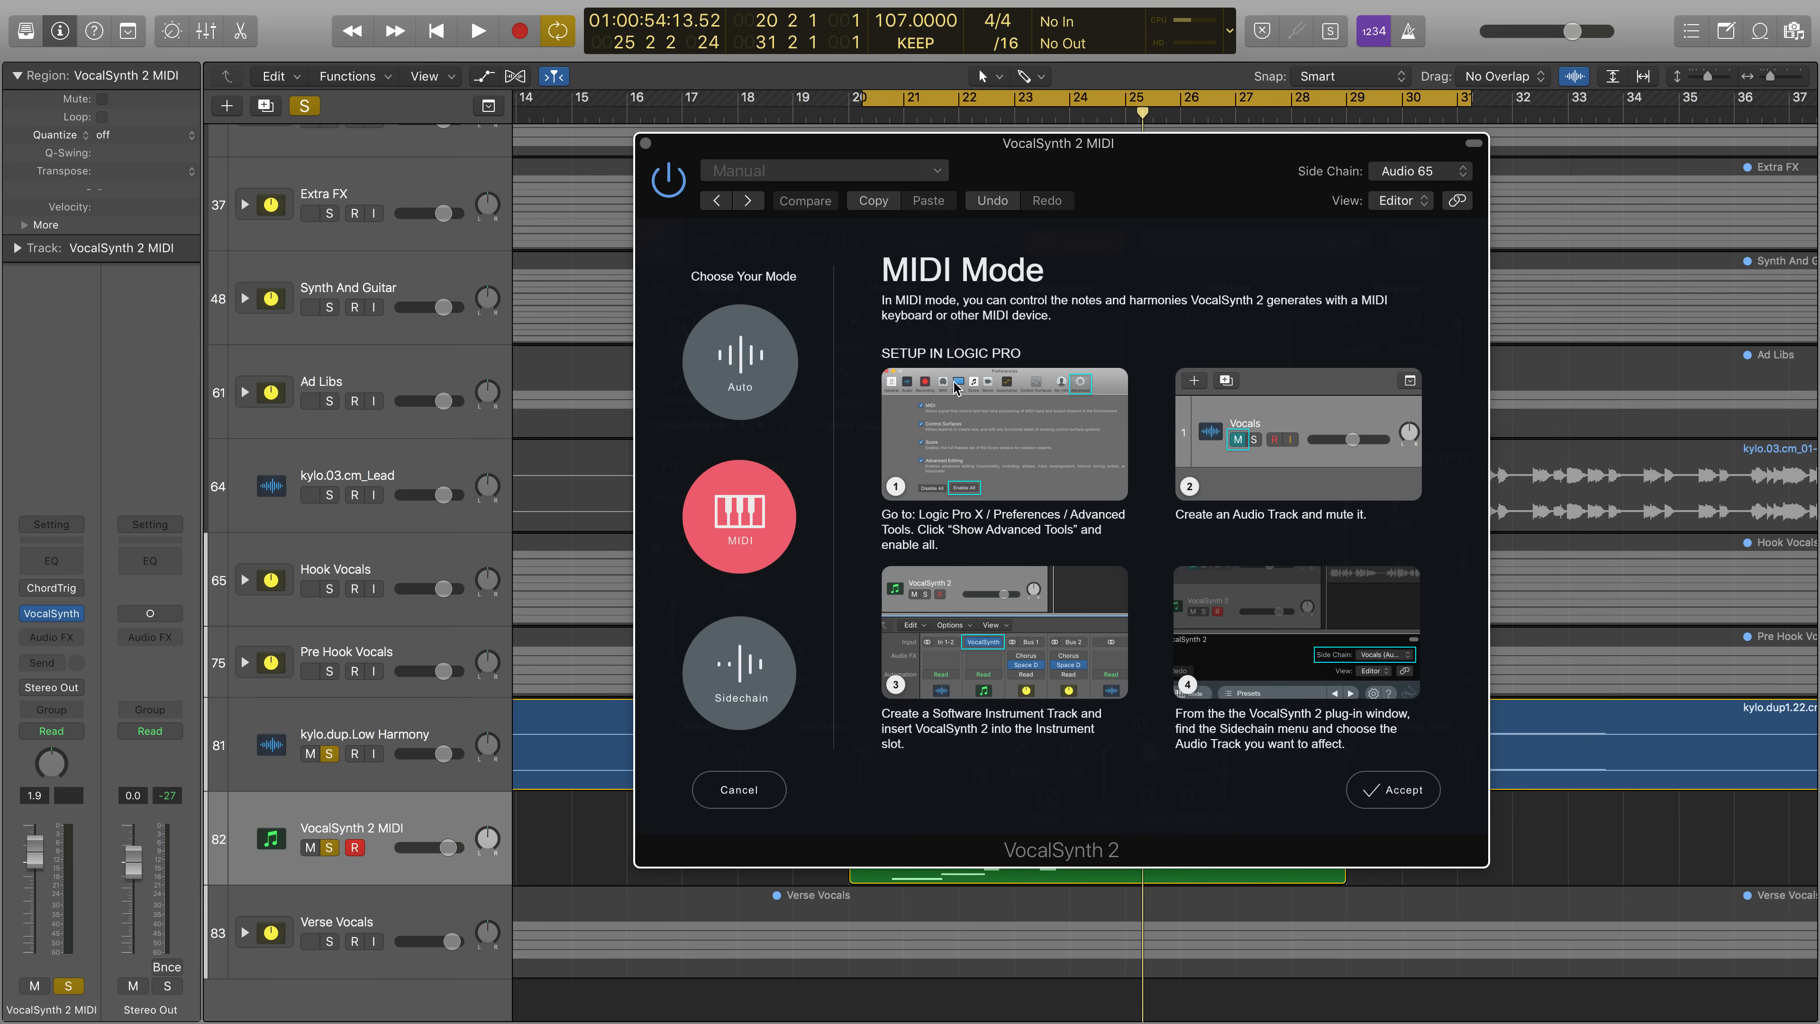
click(1428, 183)
scroll(1117, 375, down, 5)
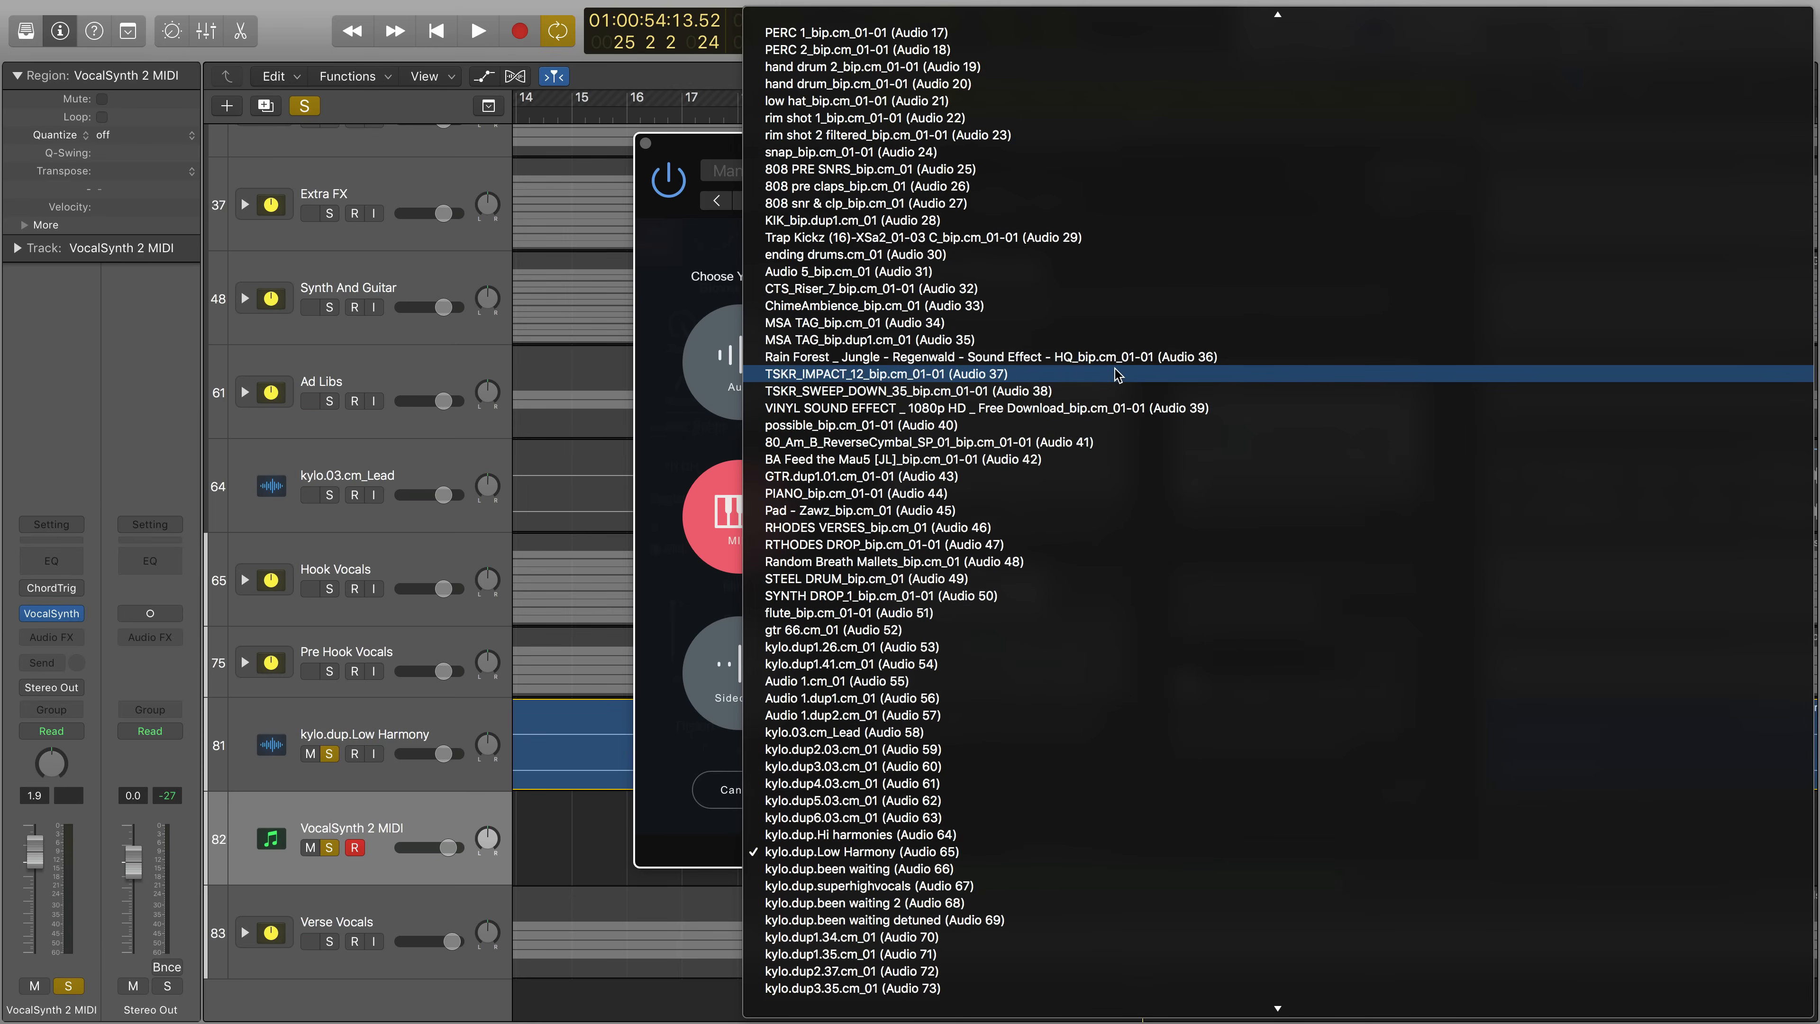
scroll(1117, 374, down, 4)
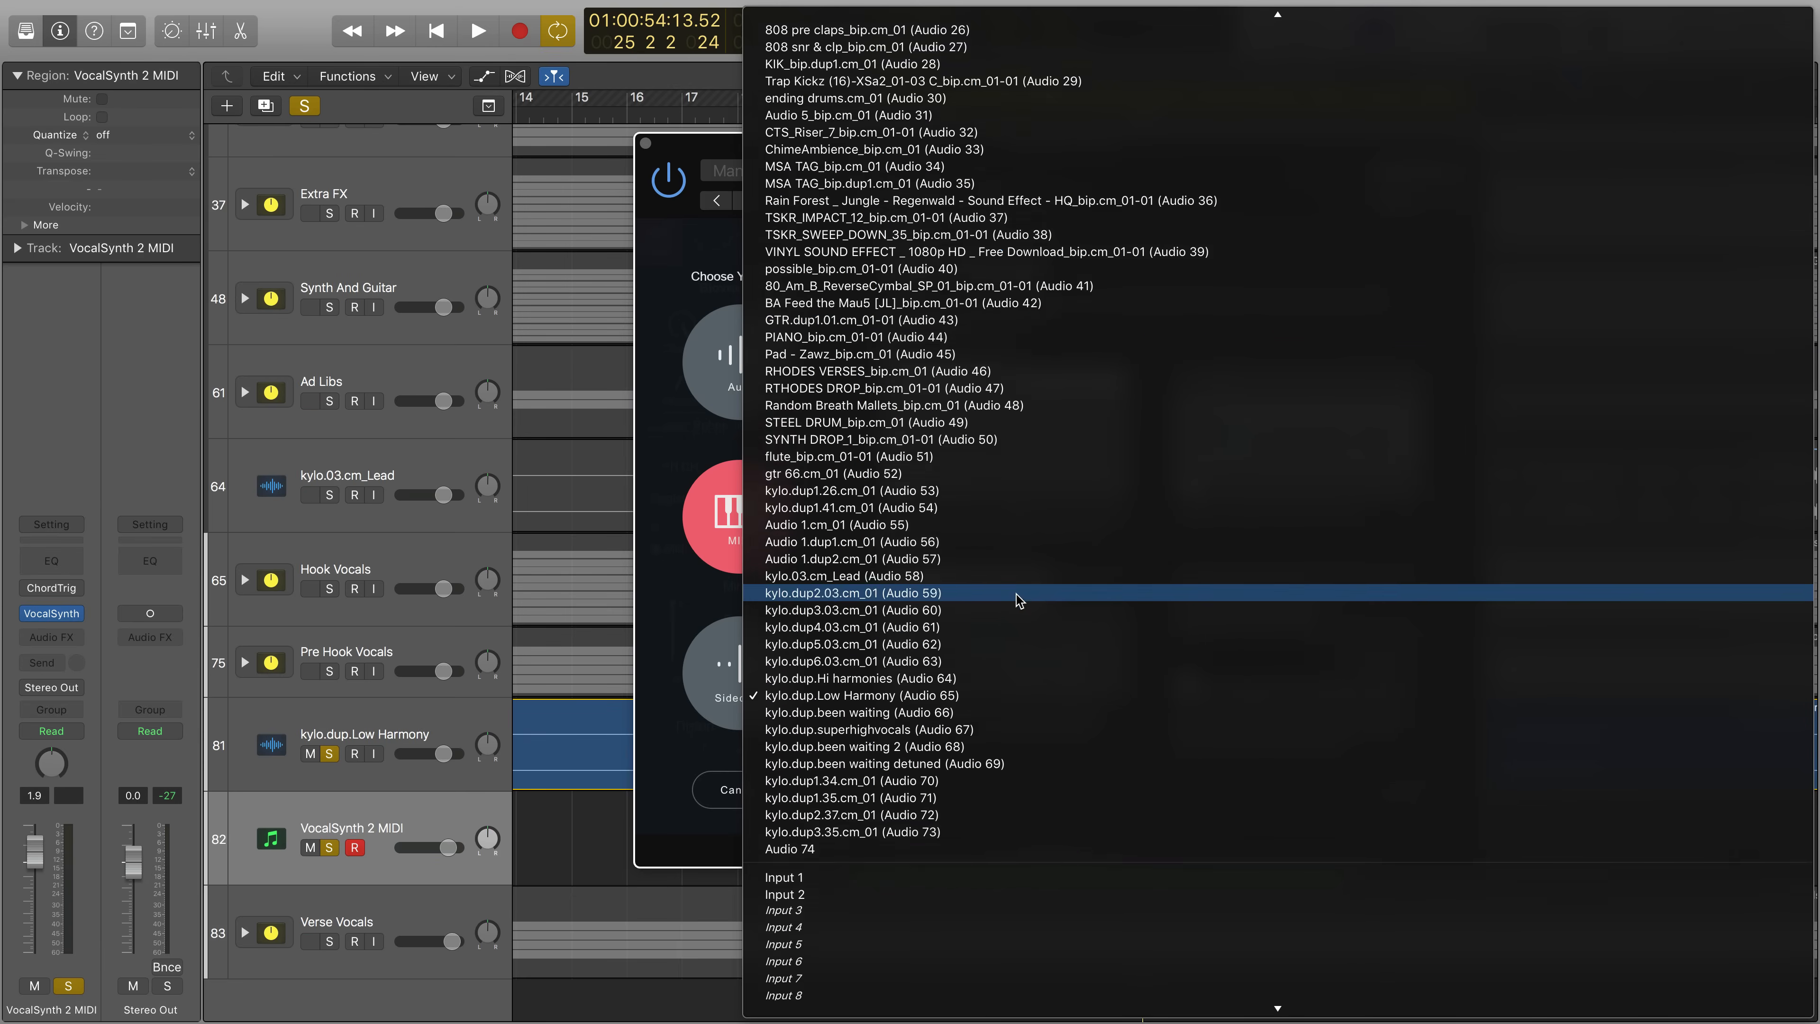
scroll(1019, 601, down, 6)
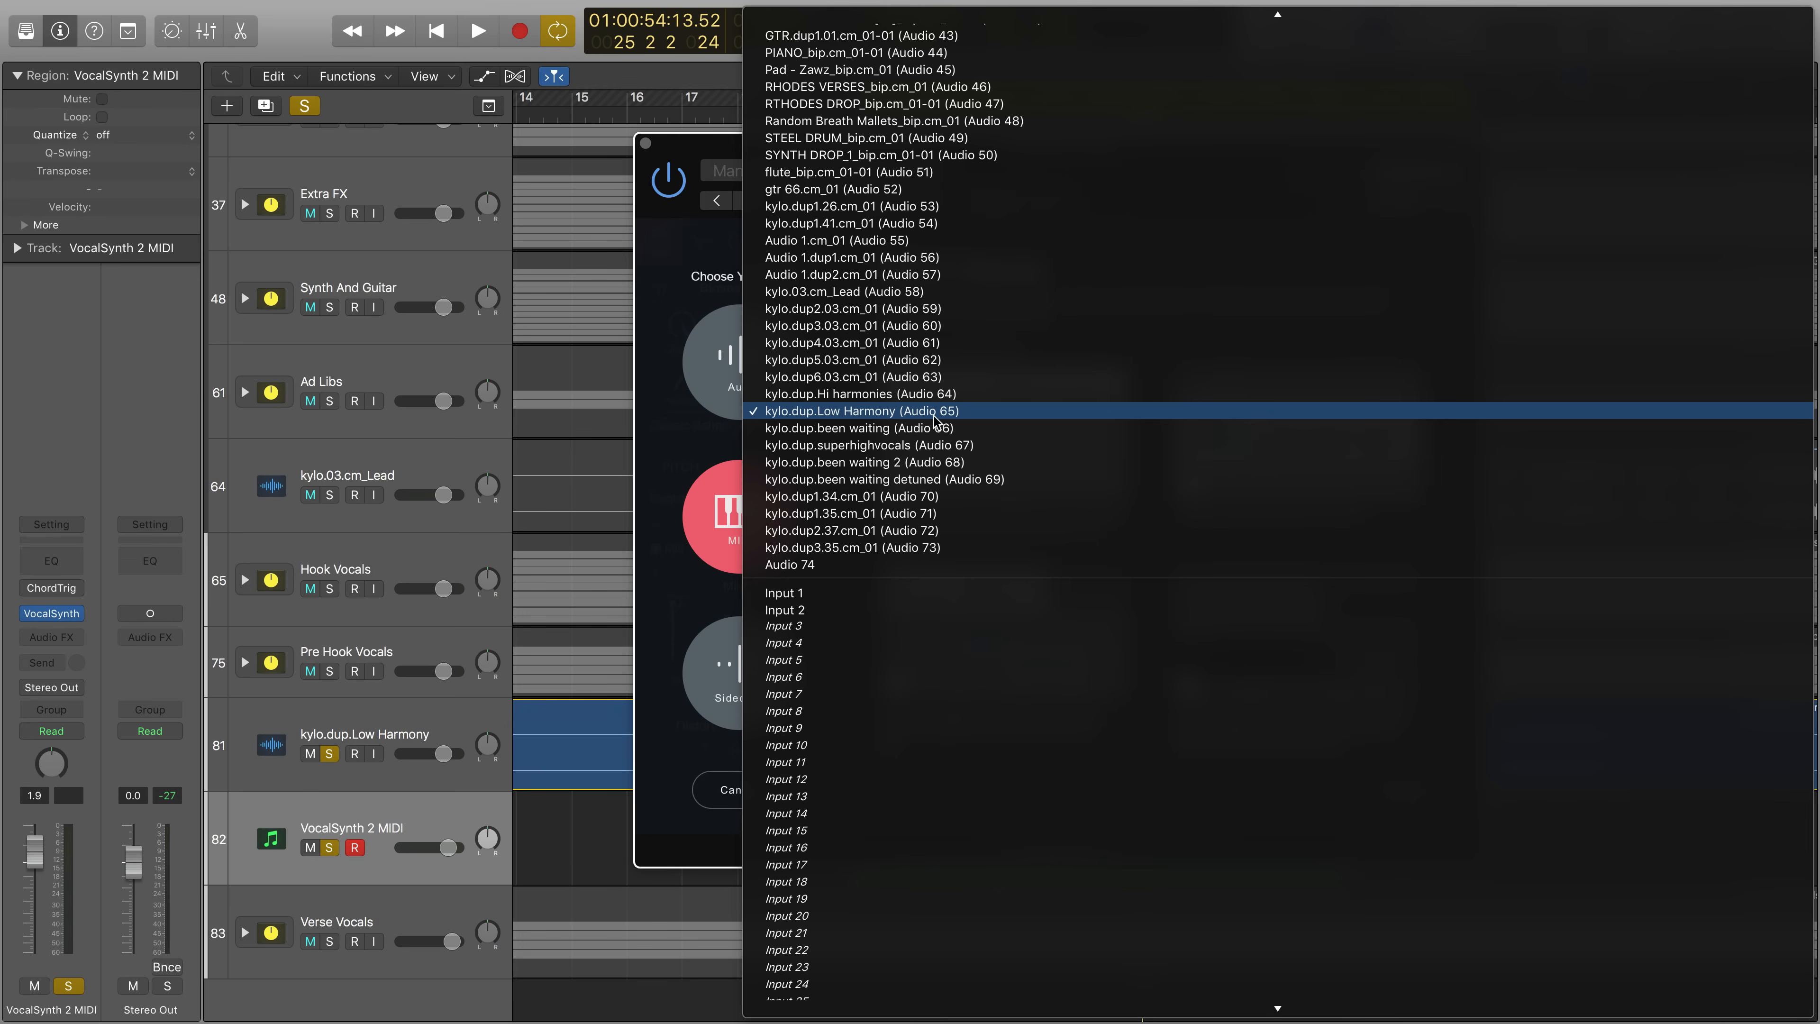
click(866, 412)
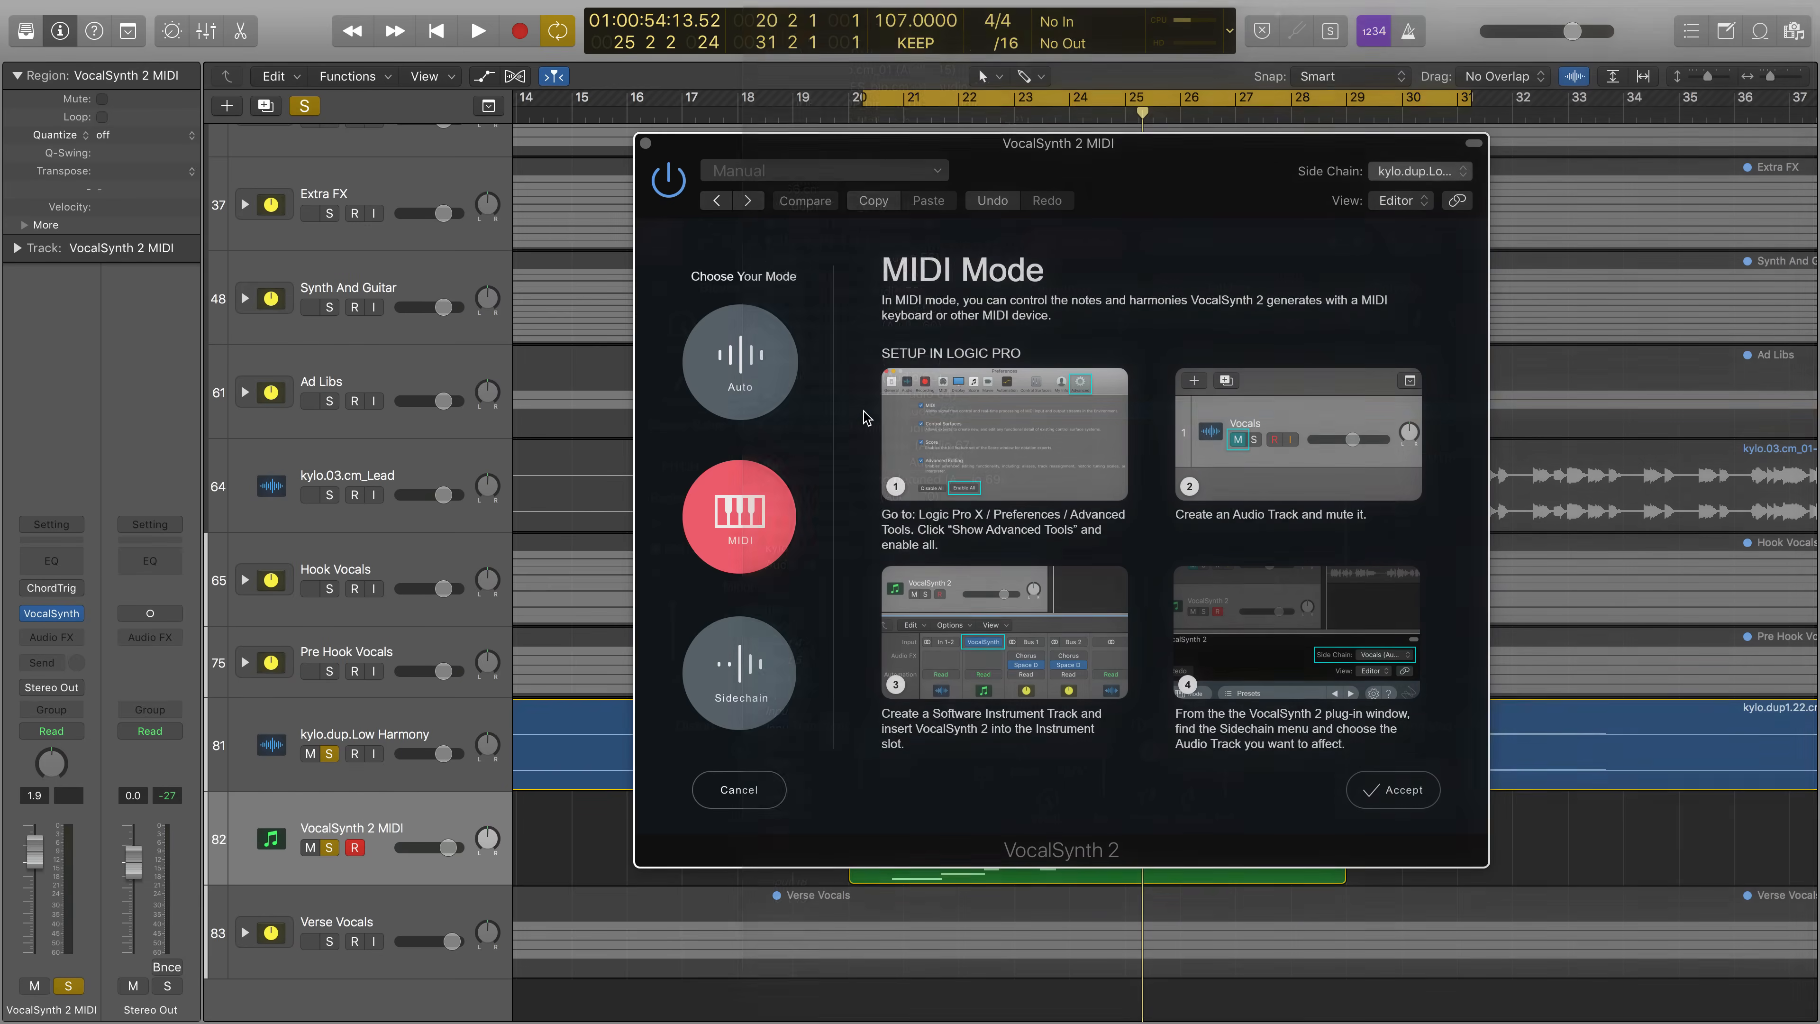
click(1365, 795)
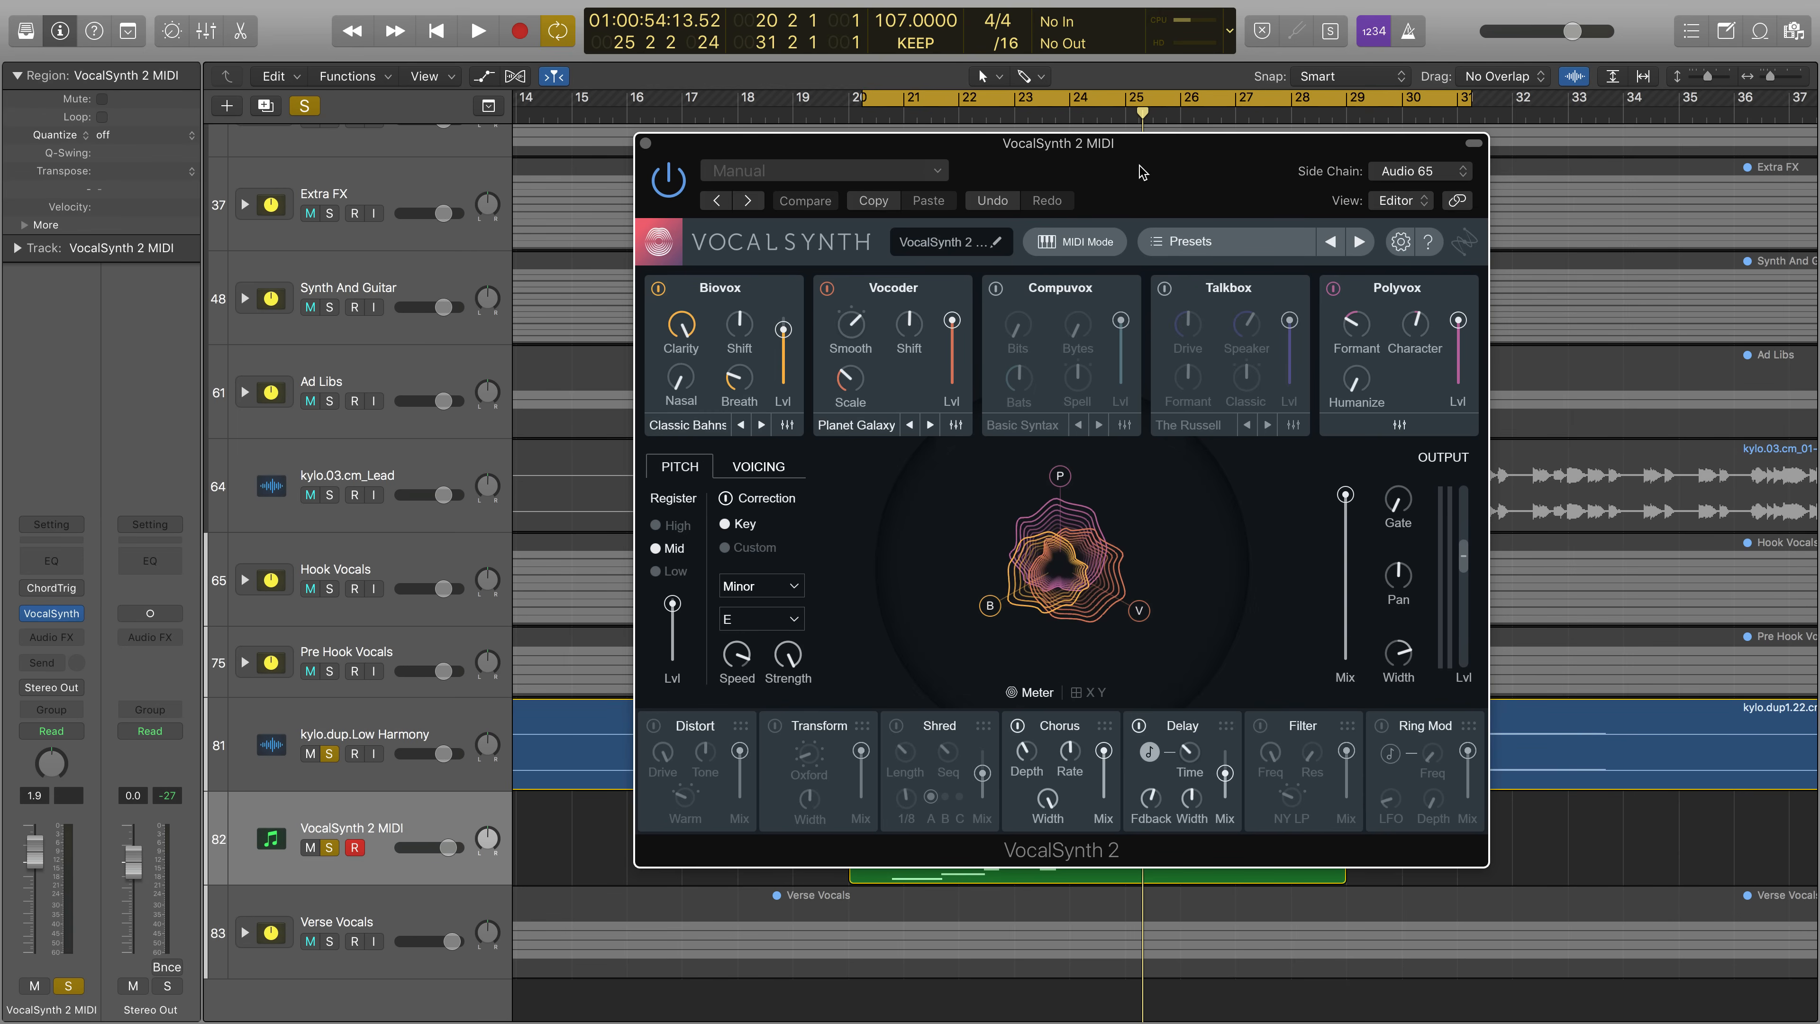
Load the Searching For Symmetry preset from the Clear category of VocalSynth's MIDI Mode presets.
drag(1141, 150, 1100, 19)
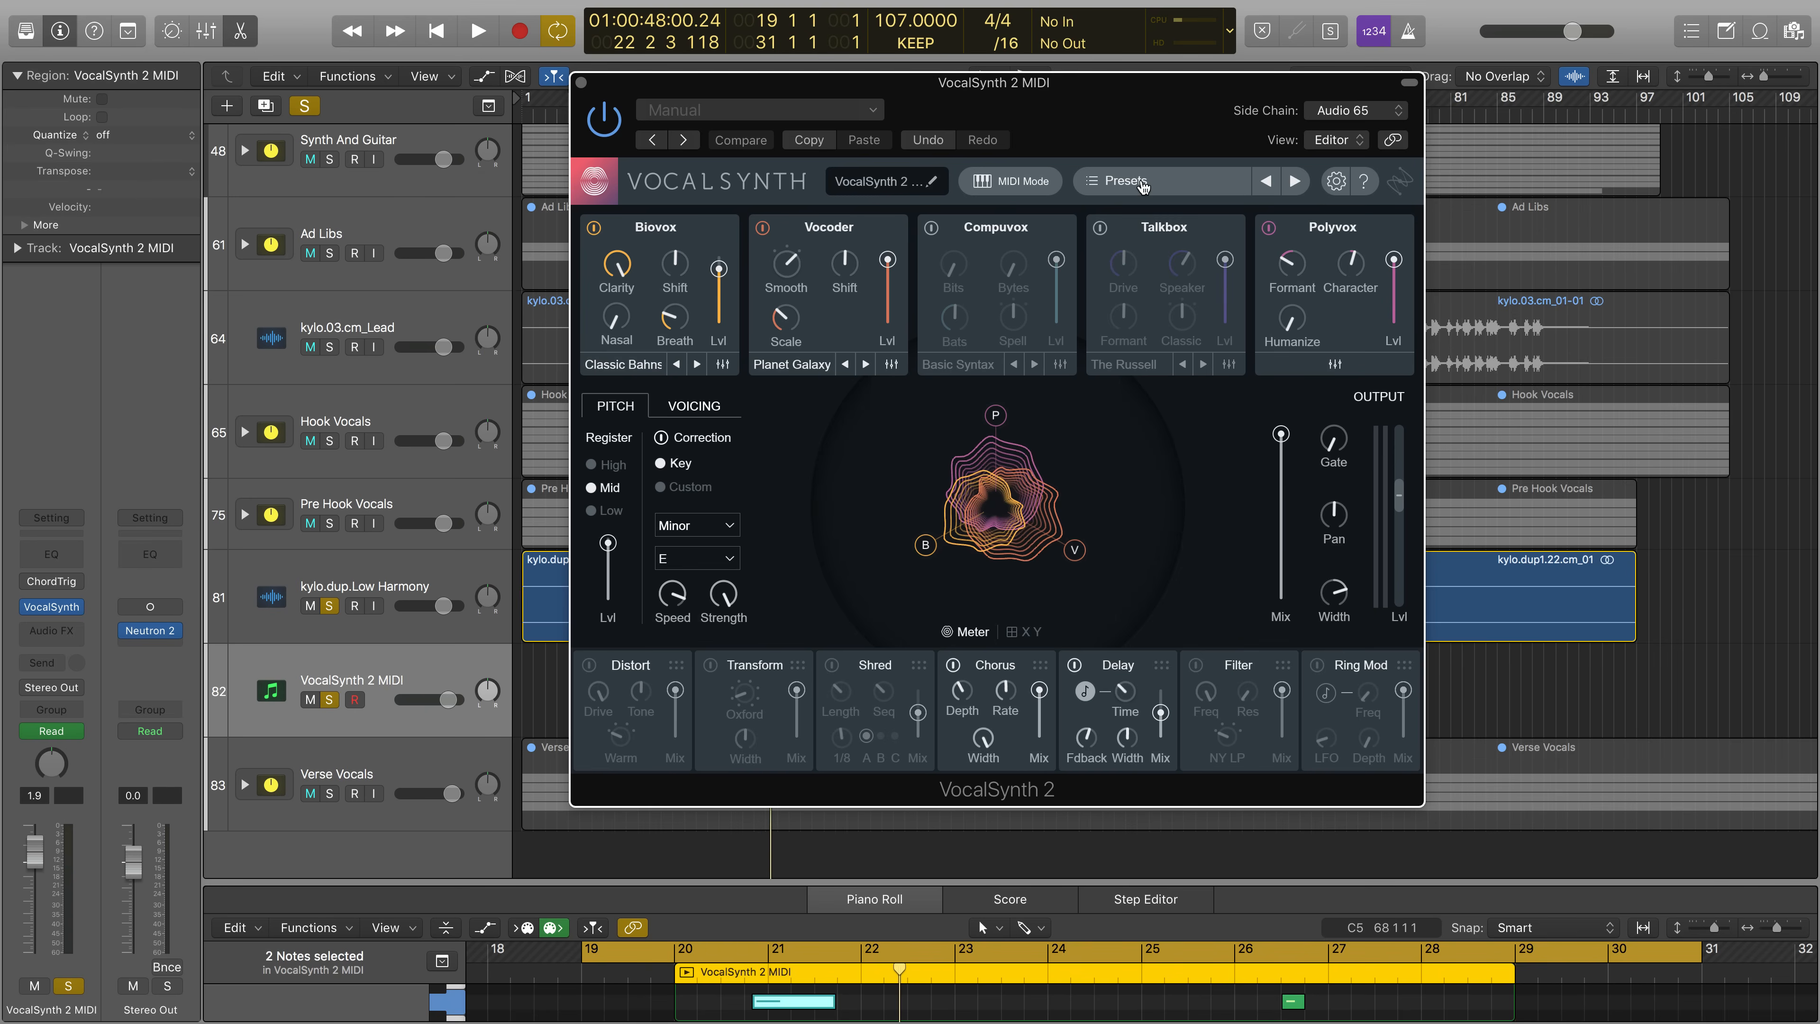
click(1139, 181)
scroll(166, 453, up, 5)
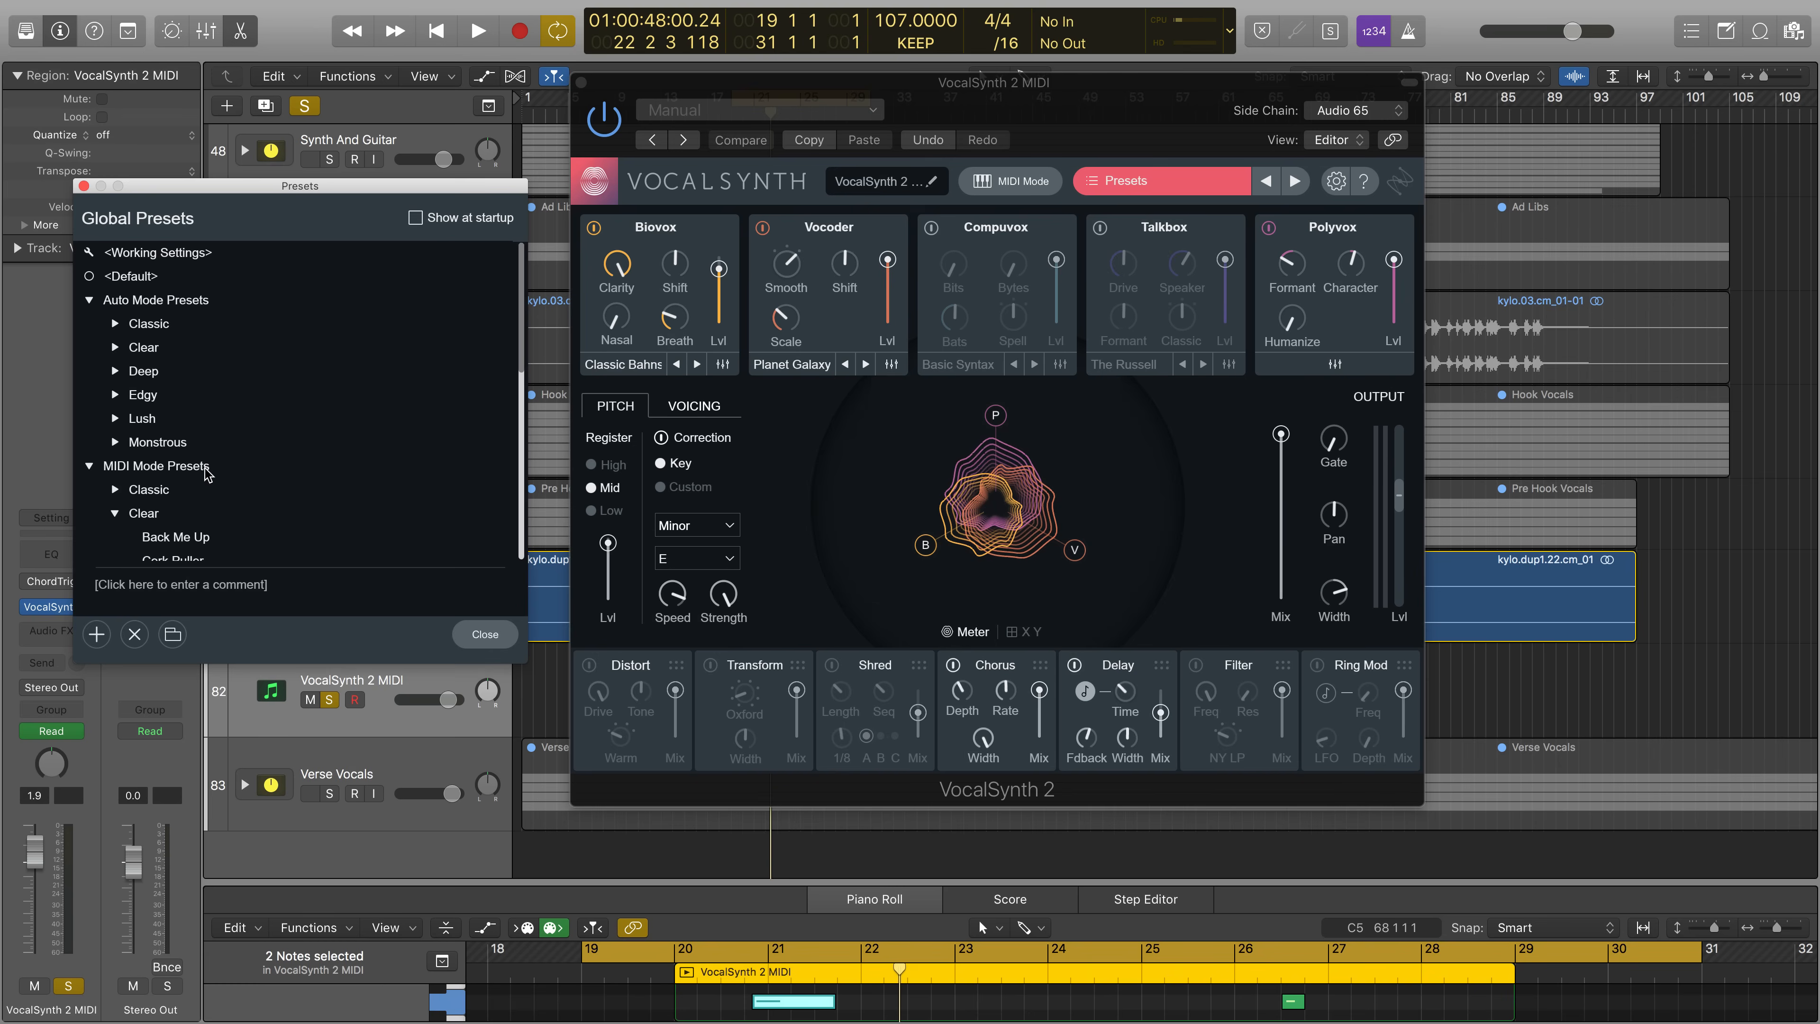
scroll(172, 470, down, 2)
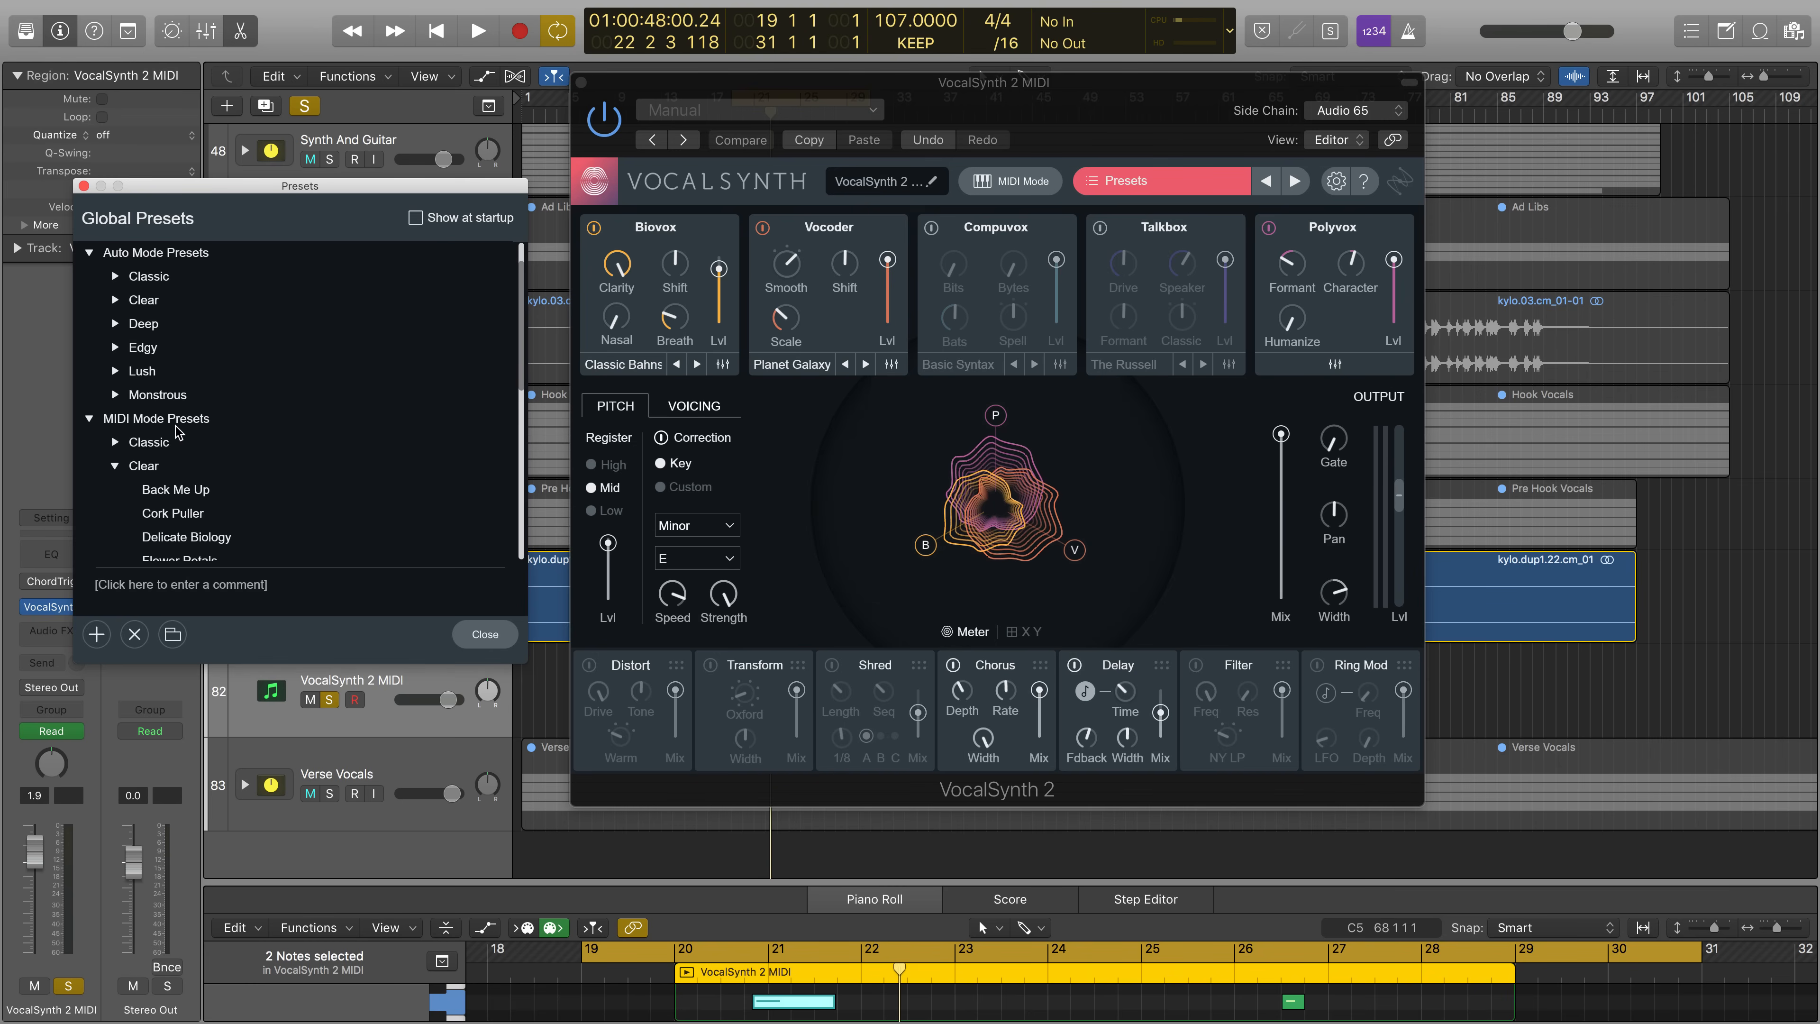
scroll(179, 458, down, 4)
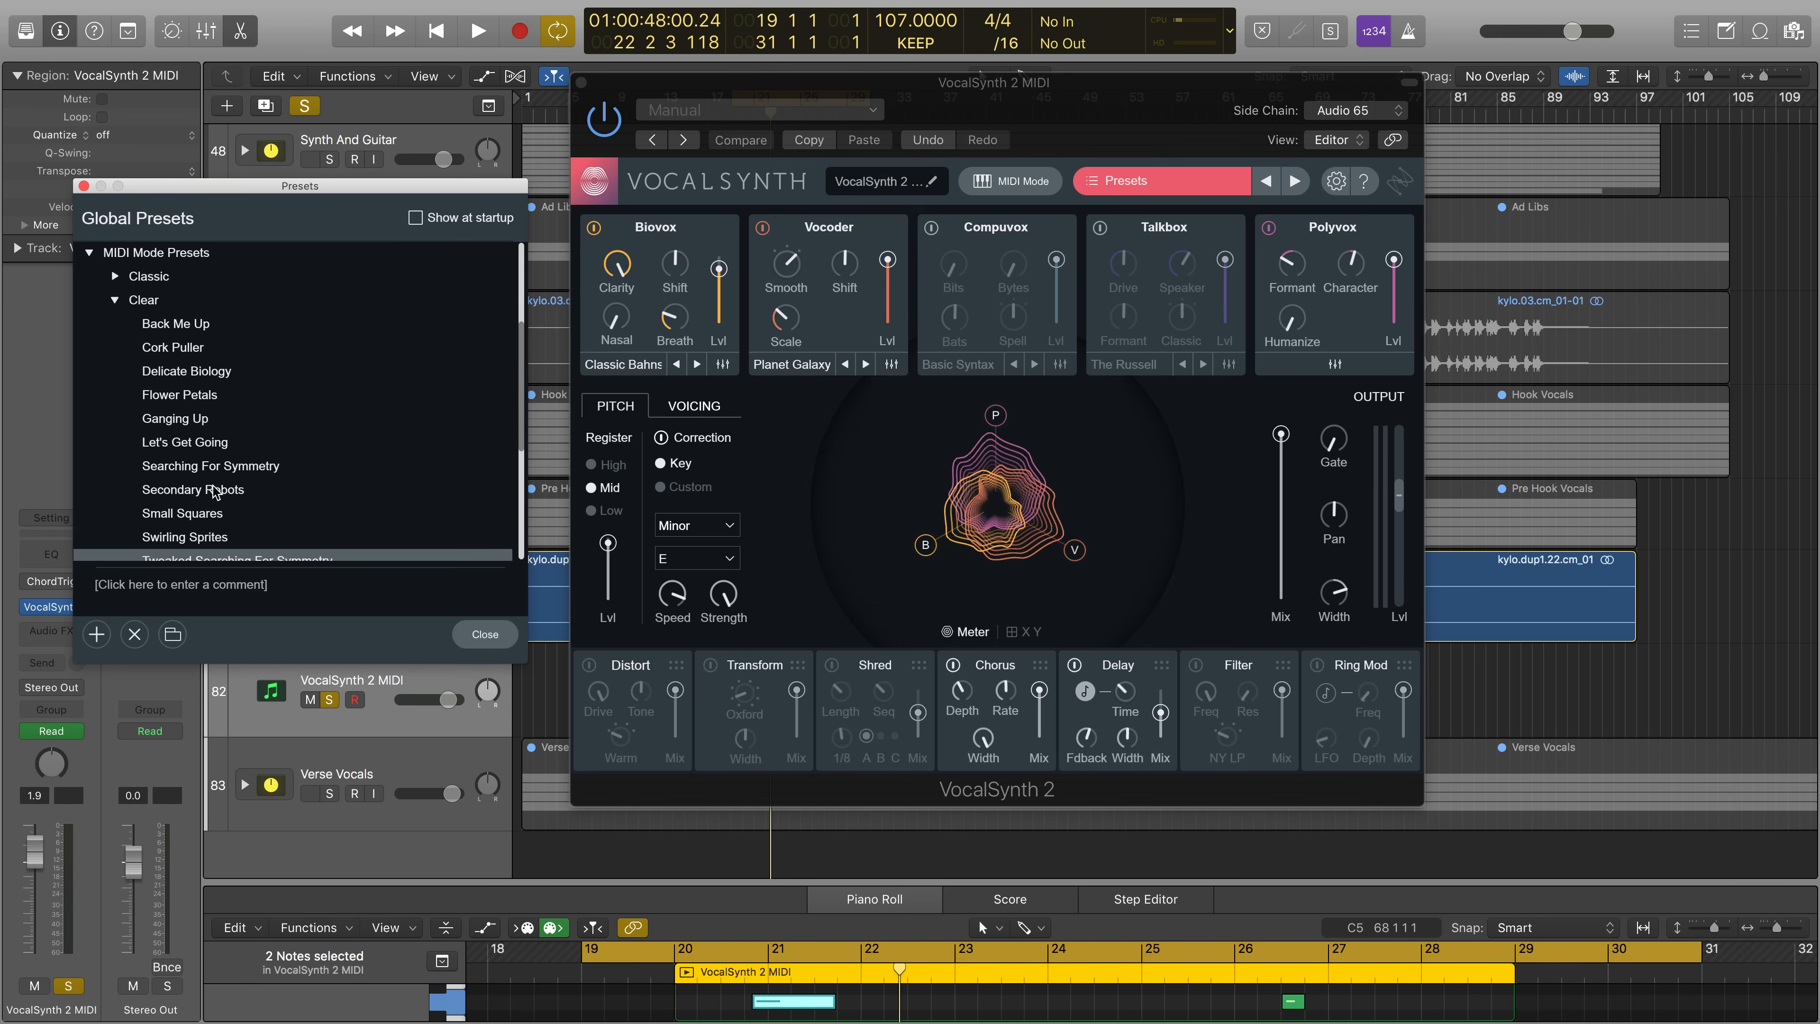
click(216, 466)
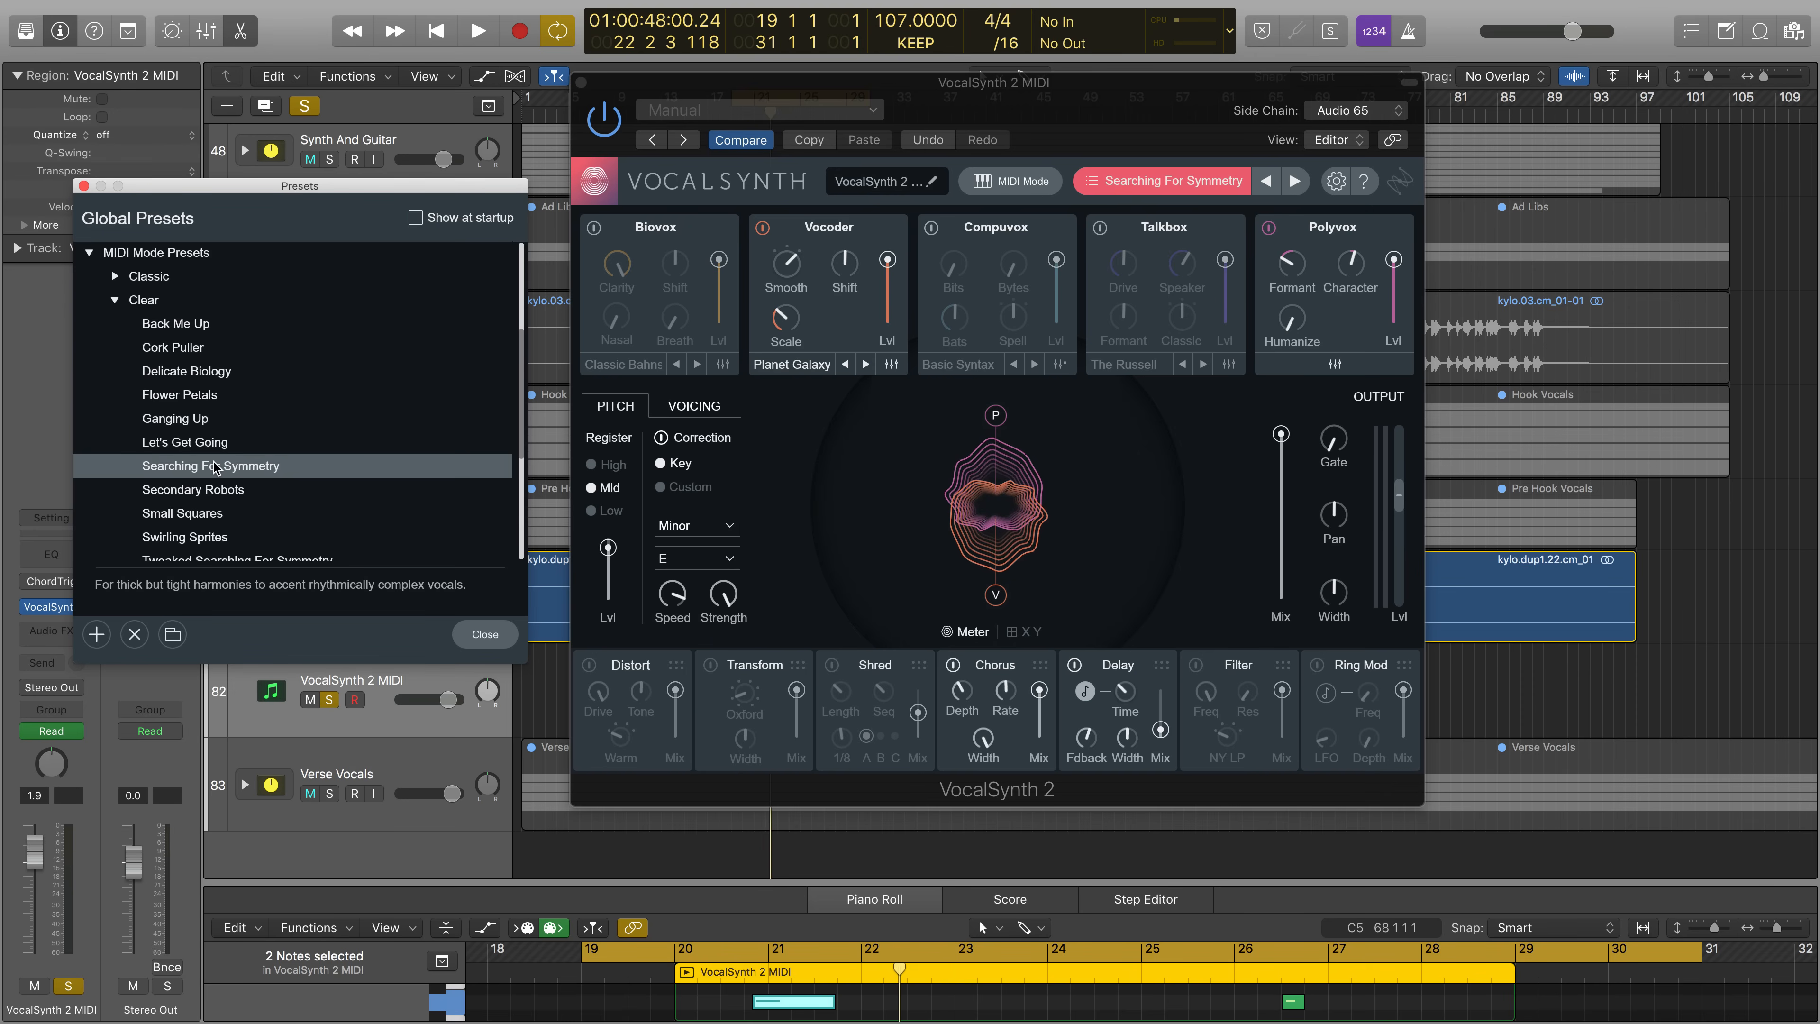
Compare the Searching For Symmetry and Tweaked Searching For Symmetry presets, leaving the tweaked one loaded.
scroll(193, 502, down, 2)
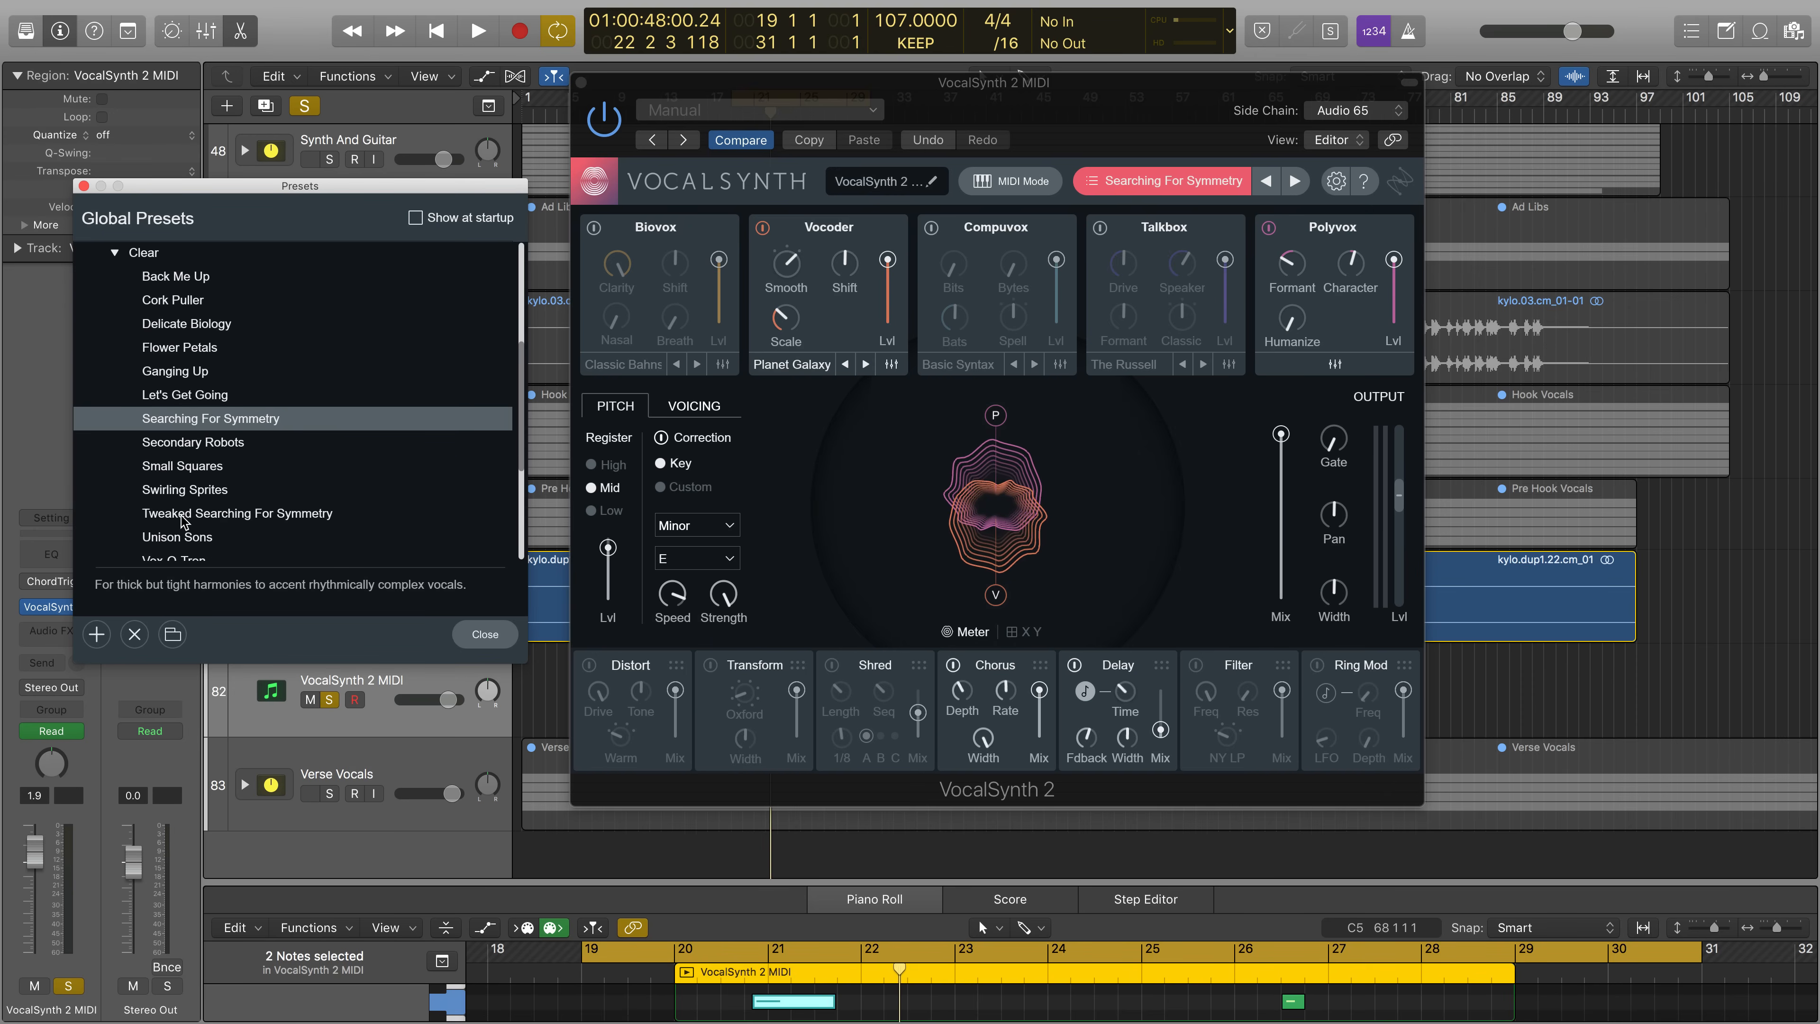
click(182, 514)
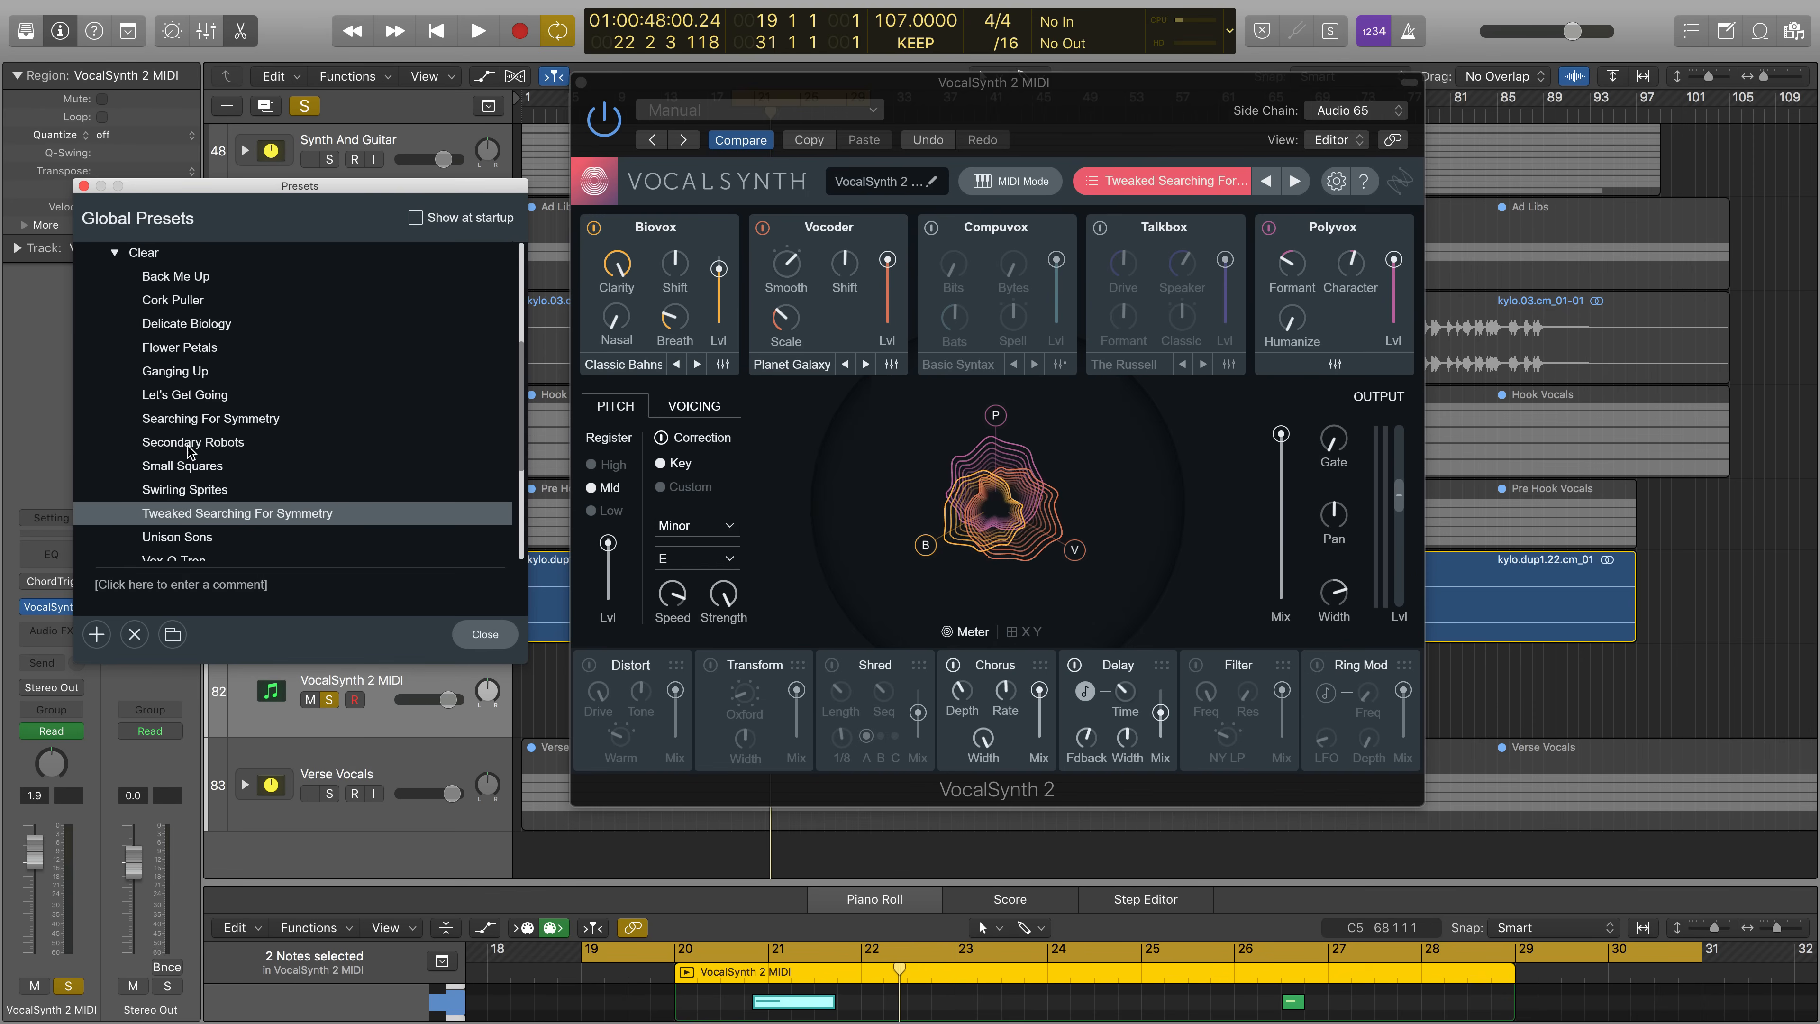
click(186, 422)
click(189, 514)
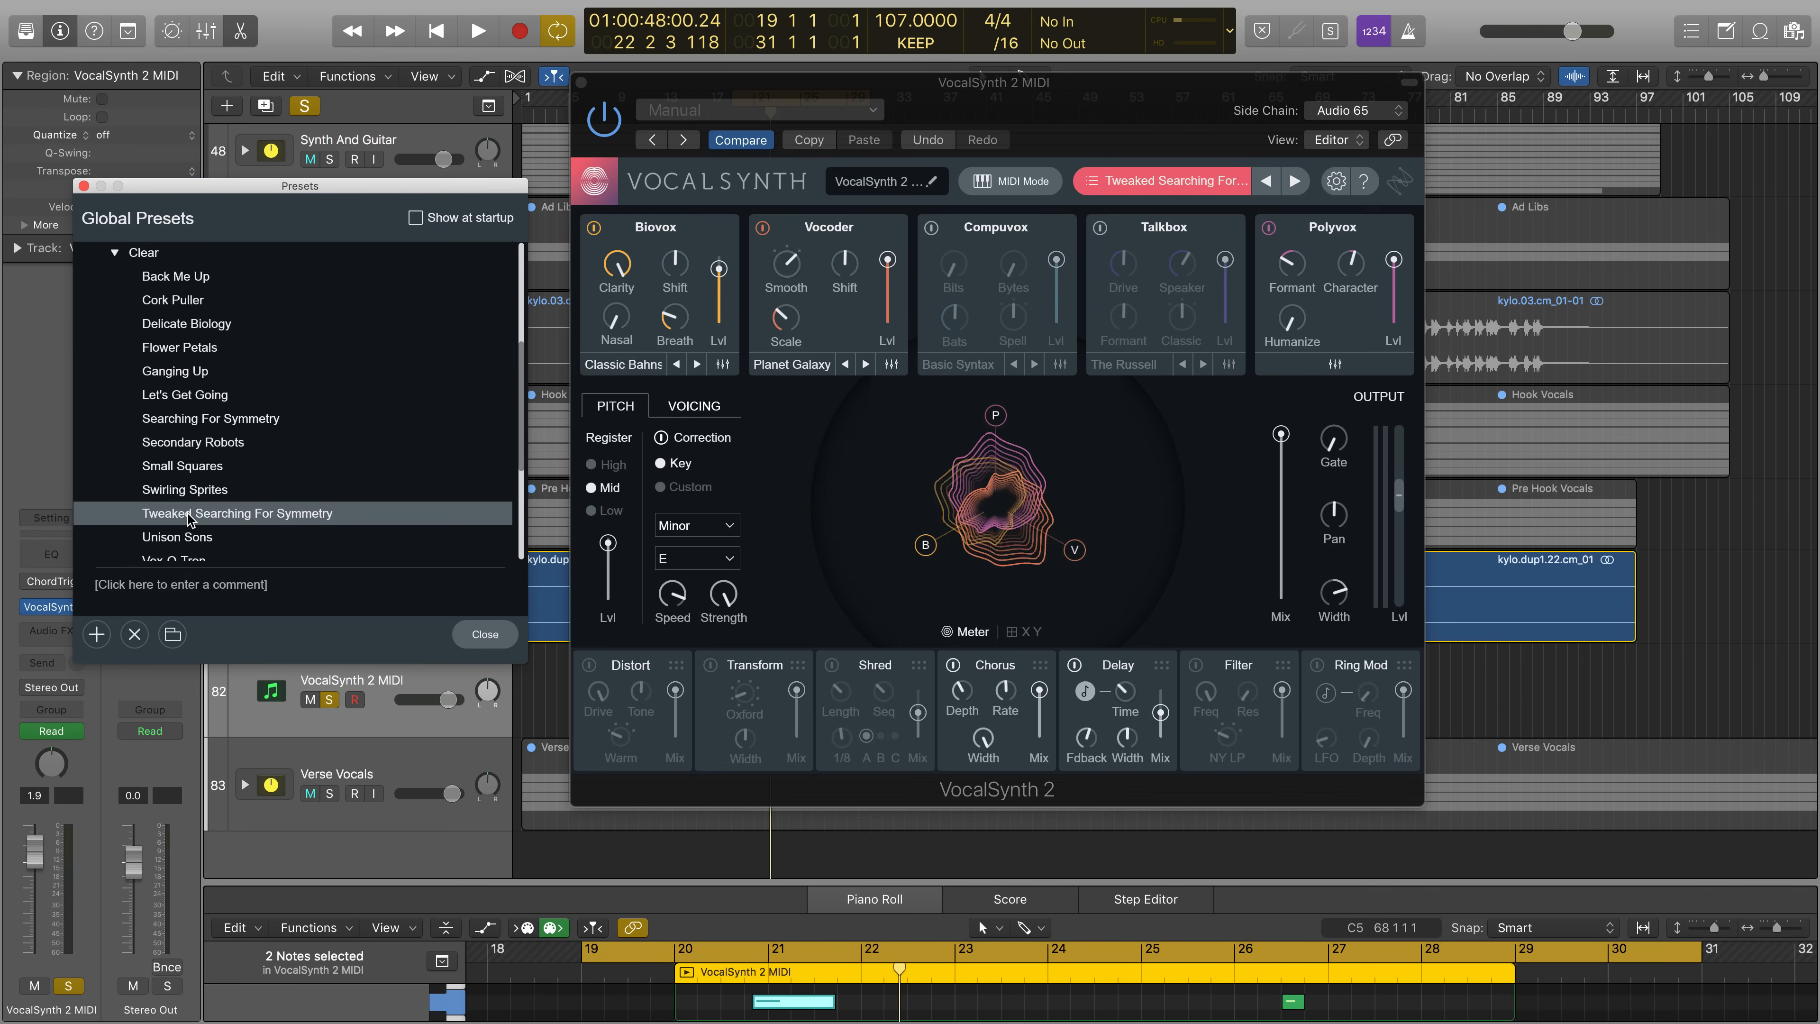
click(187, 423)
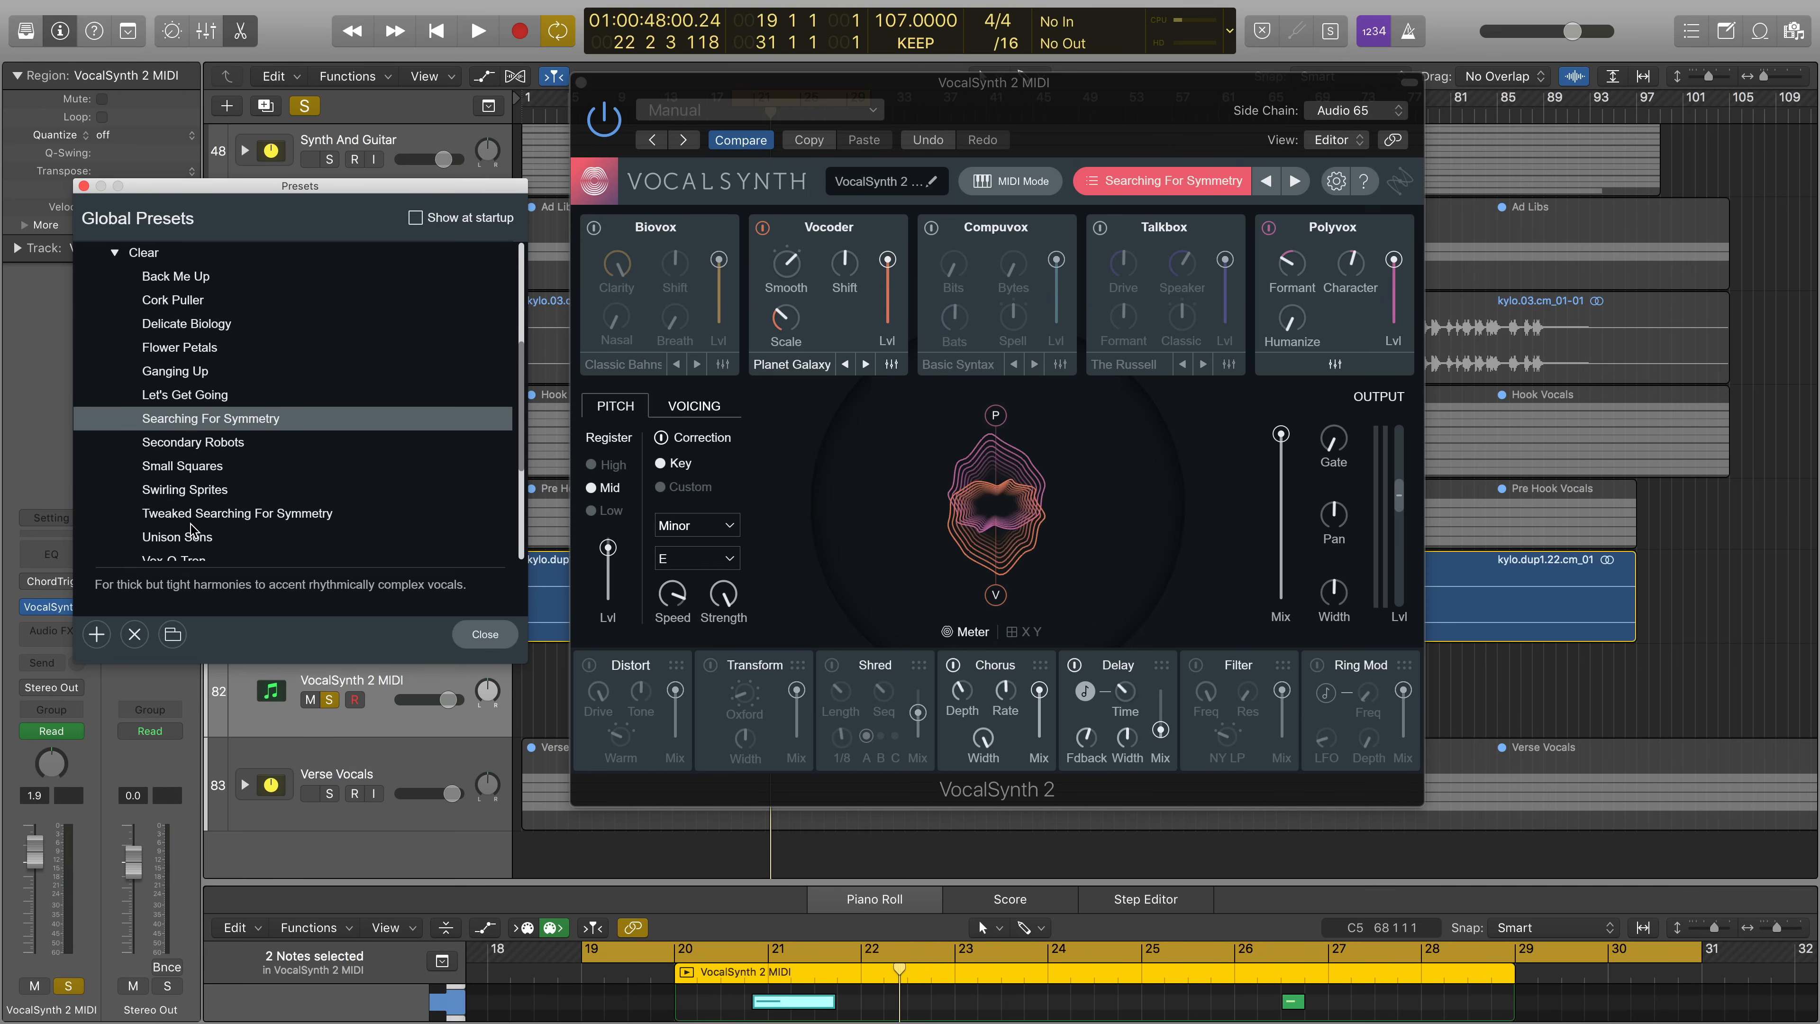
click(187, 514)
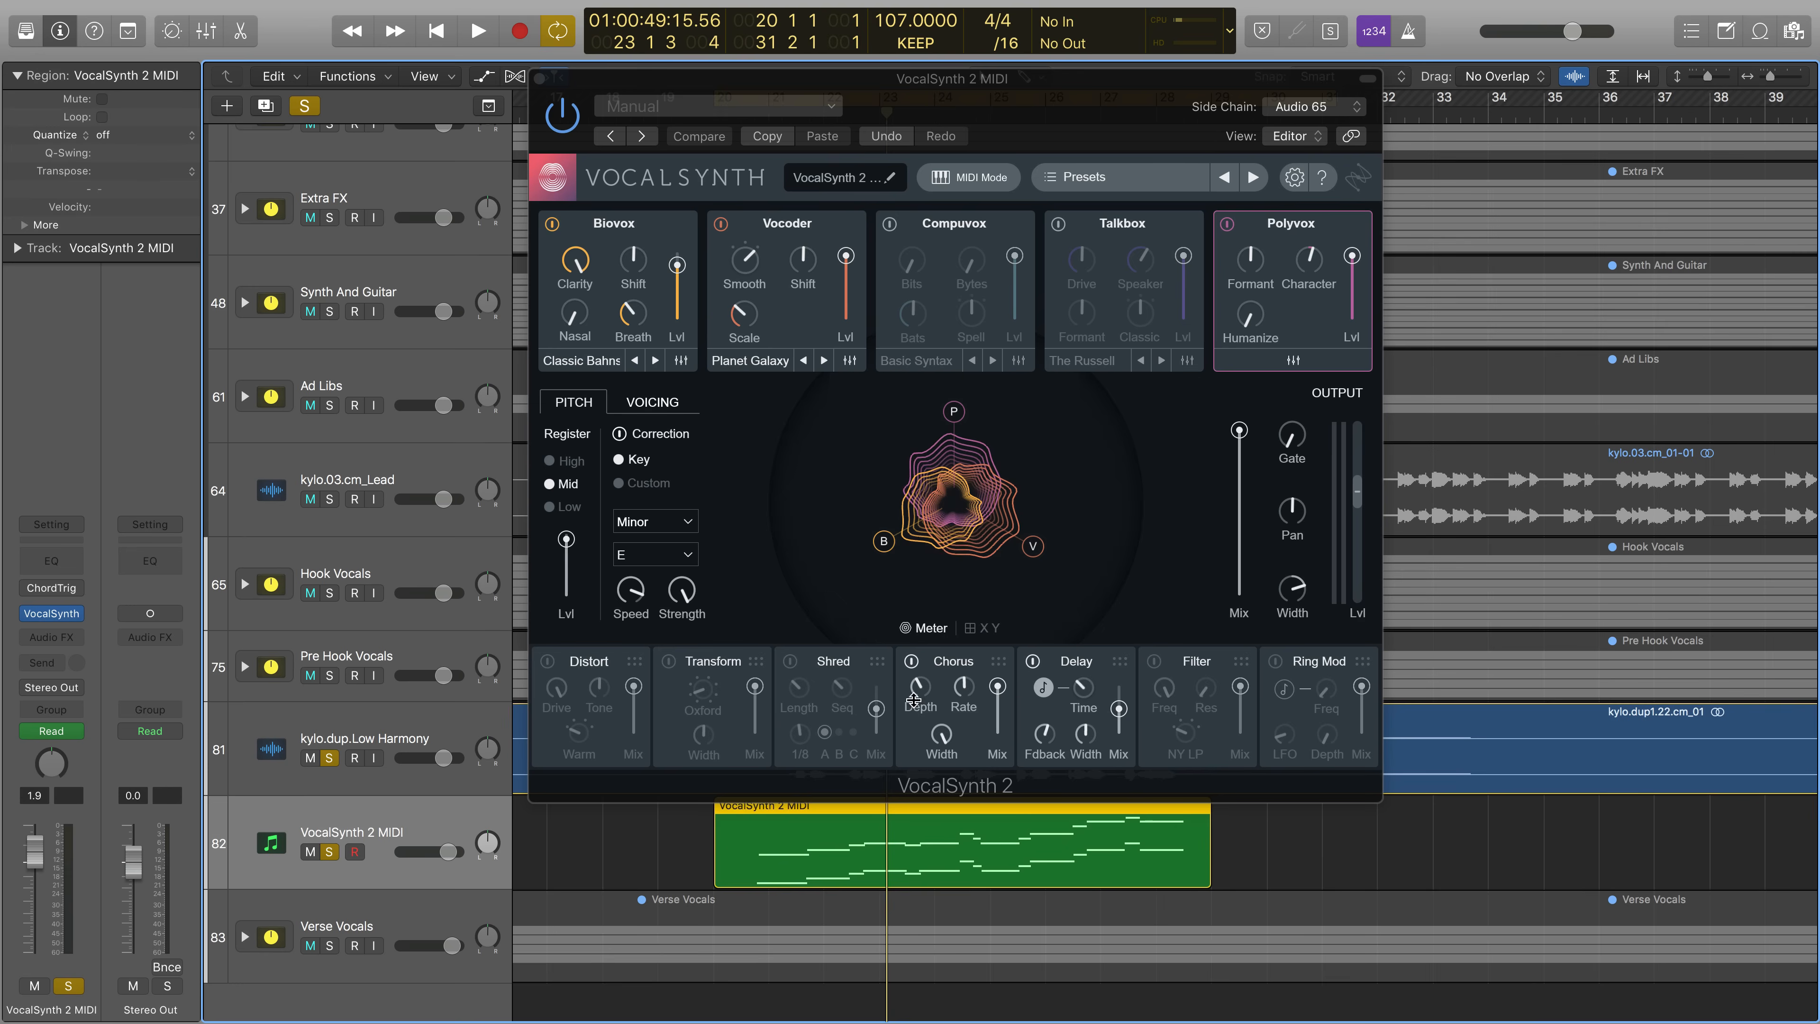
Turn the Biovox Breath down to 1 and raise it again while playing the section.
click(629, 313)
key(space)
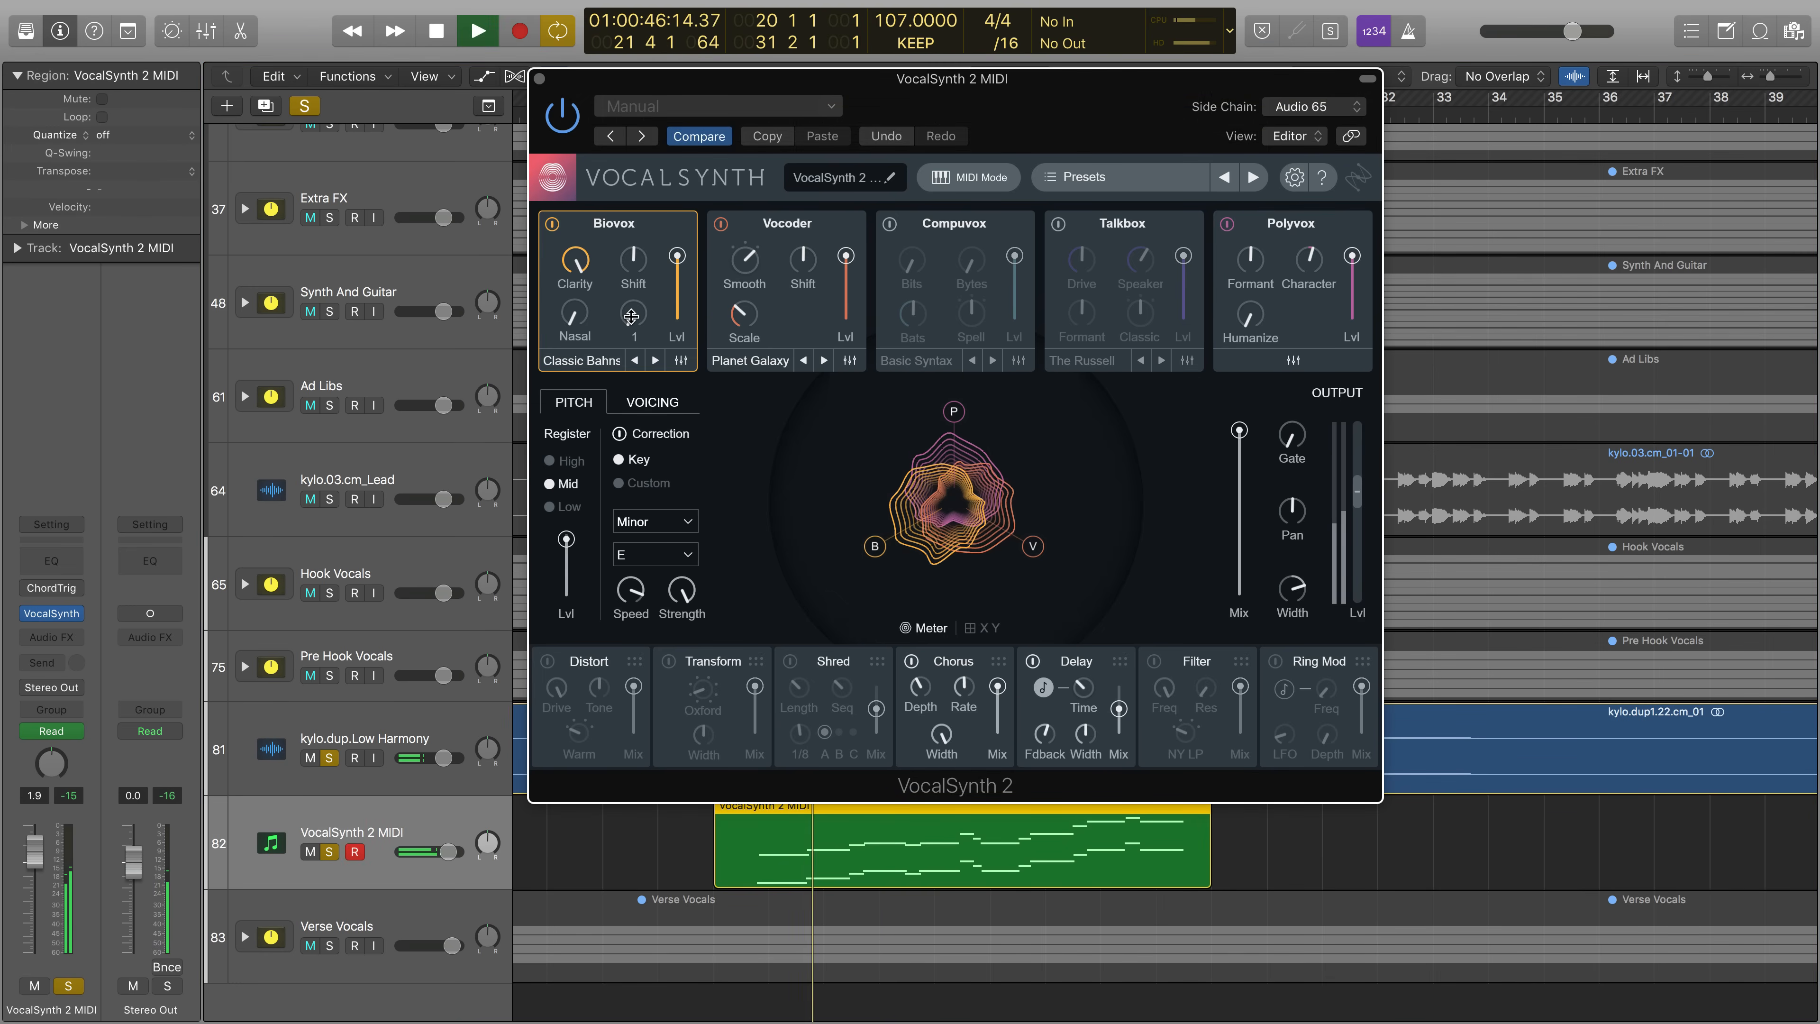
drag(629, 314, 605, 277)
key(space)
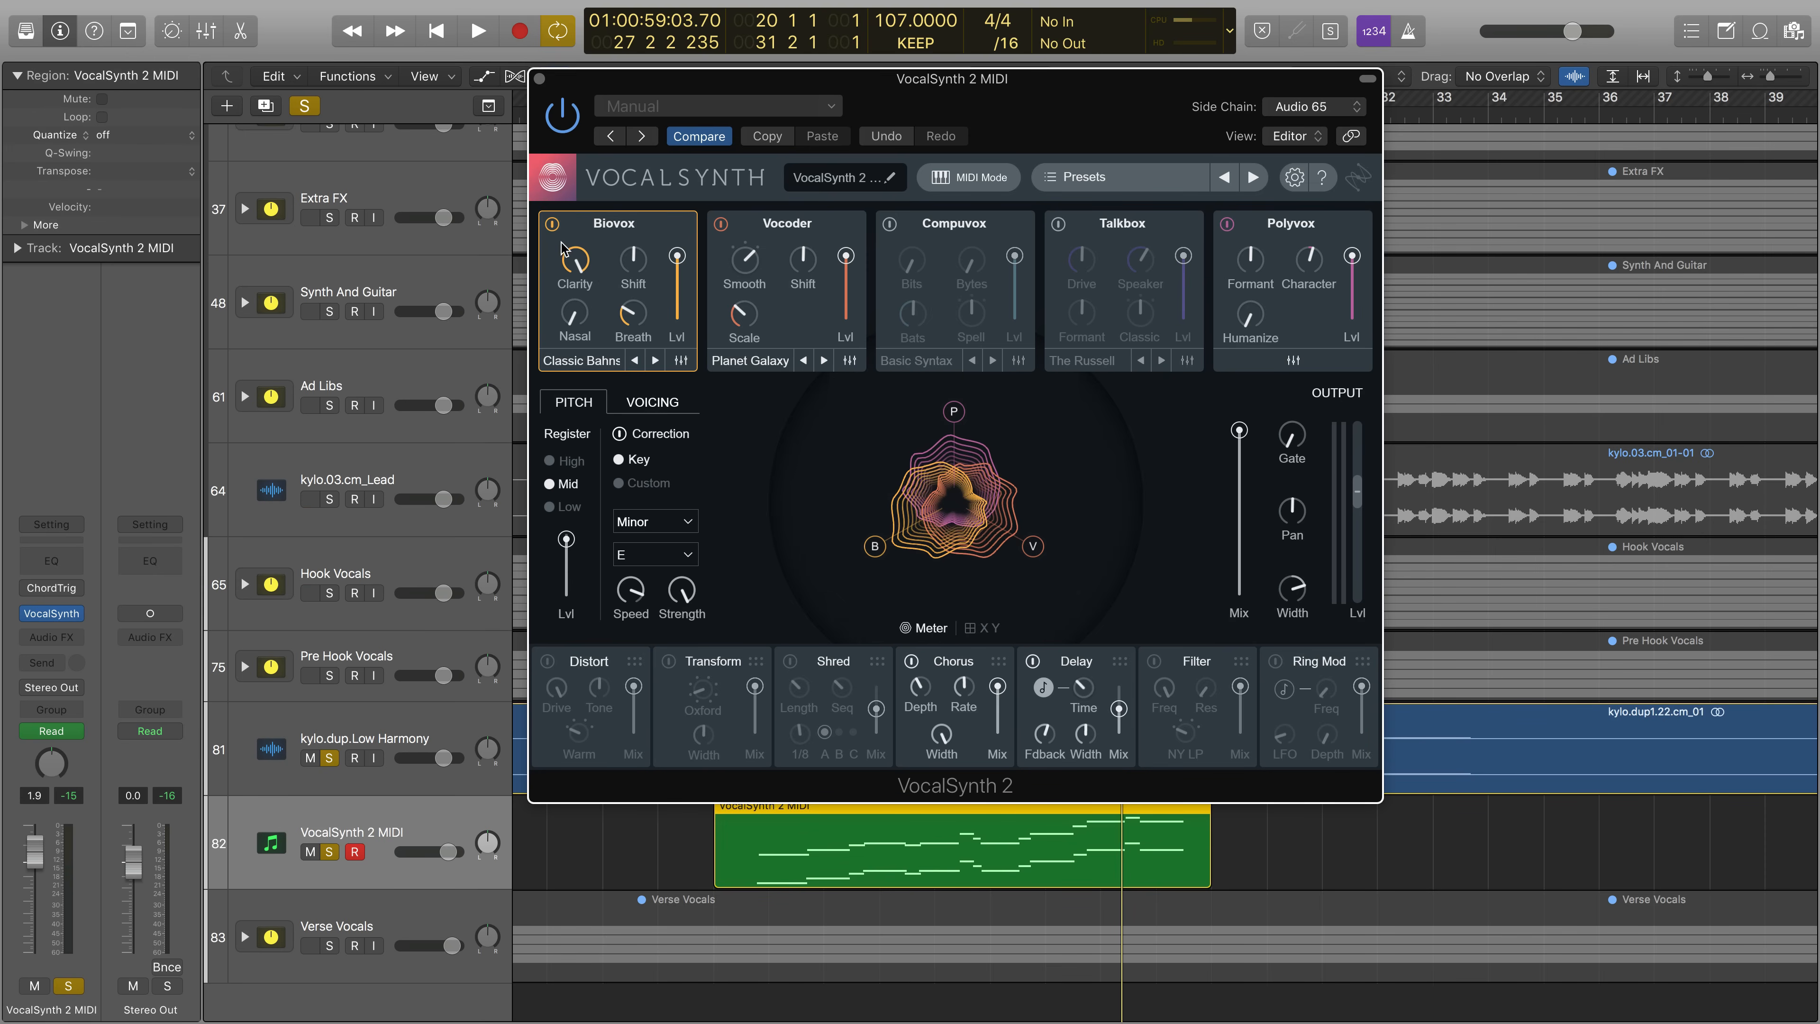
Switch the Biovox module off and on repeatedly during playback to compare the sound, leaving it enabled.
click(553, 228)
key(space)
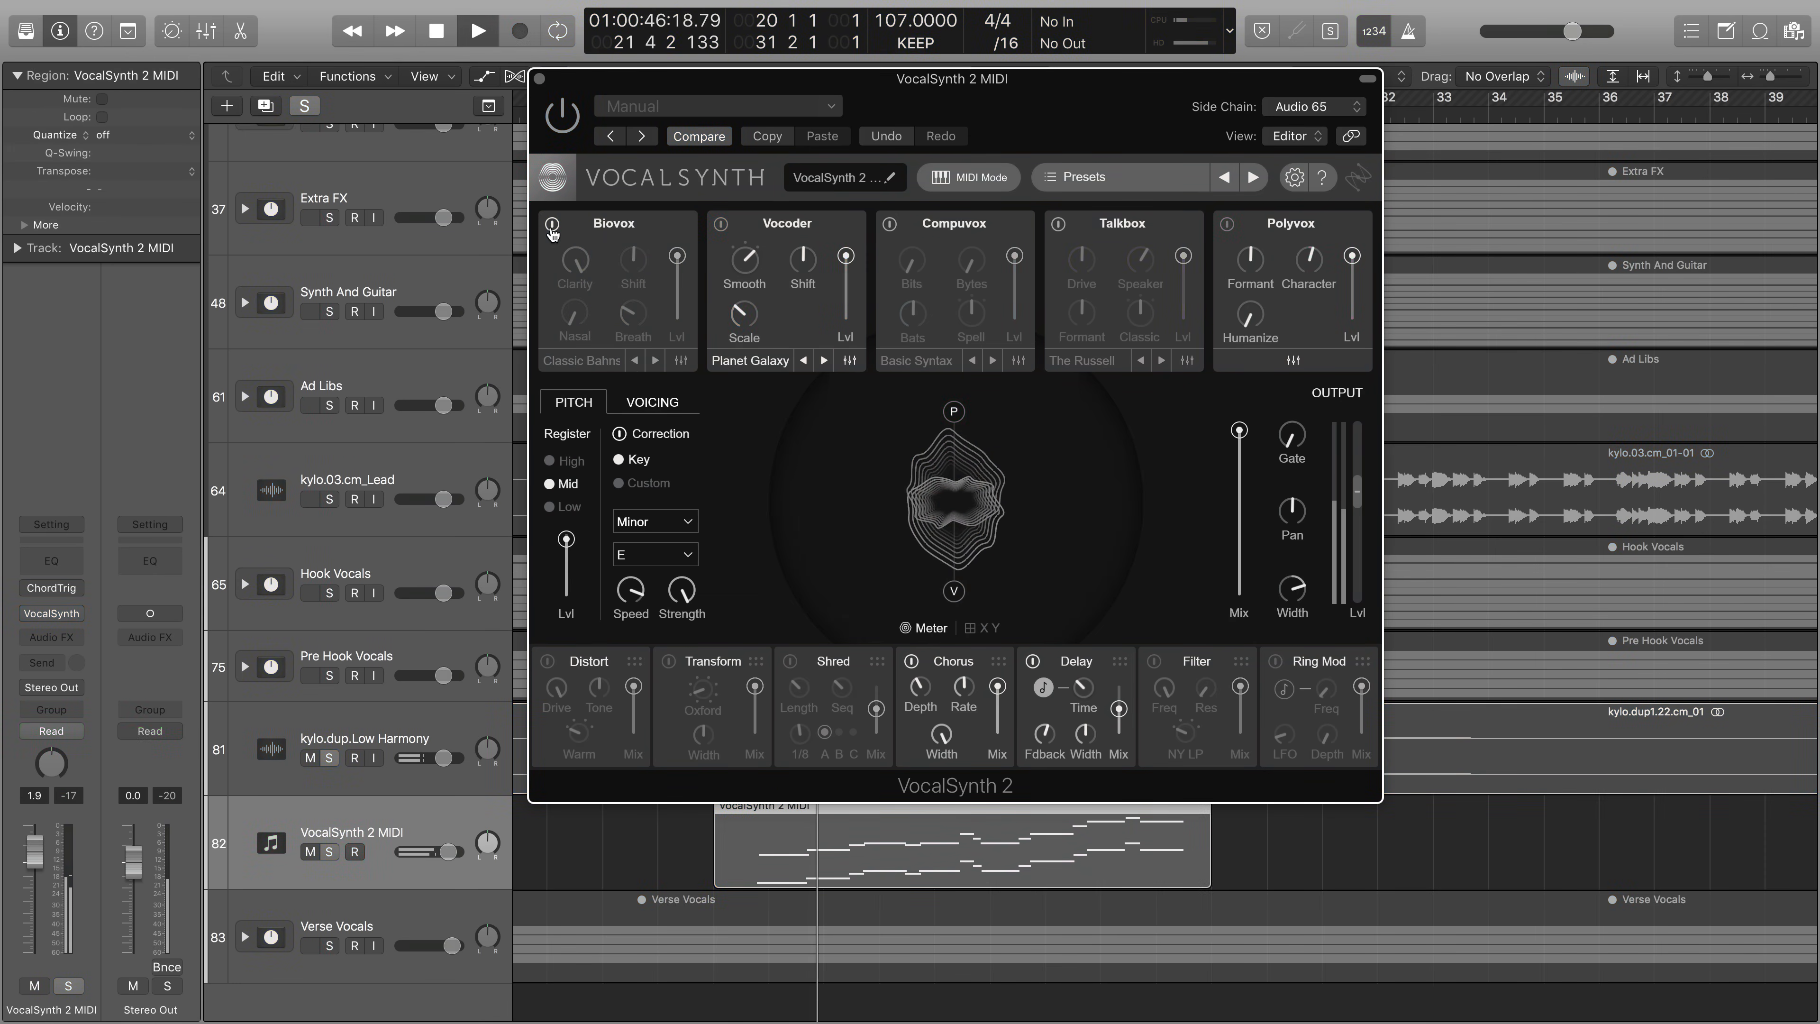
click(553, 228)
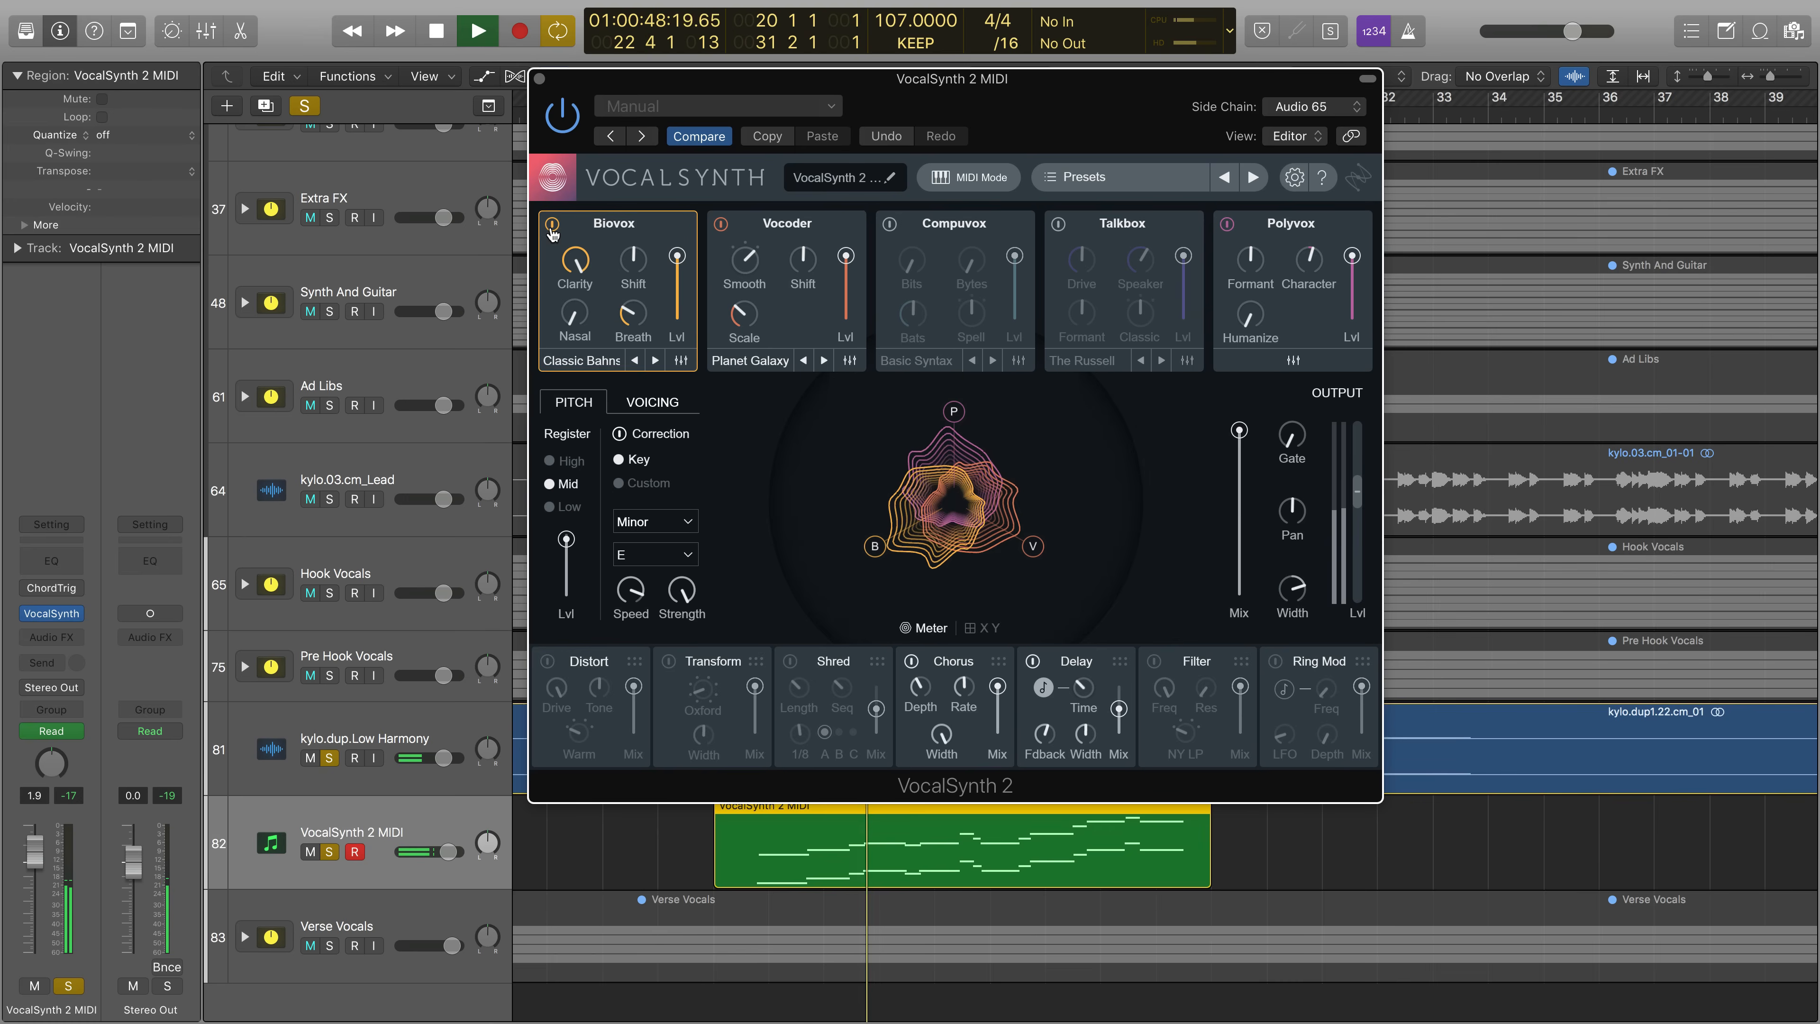
click(552, 228)
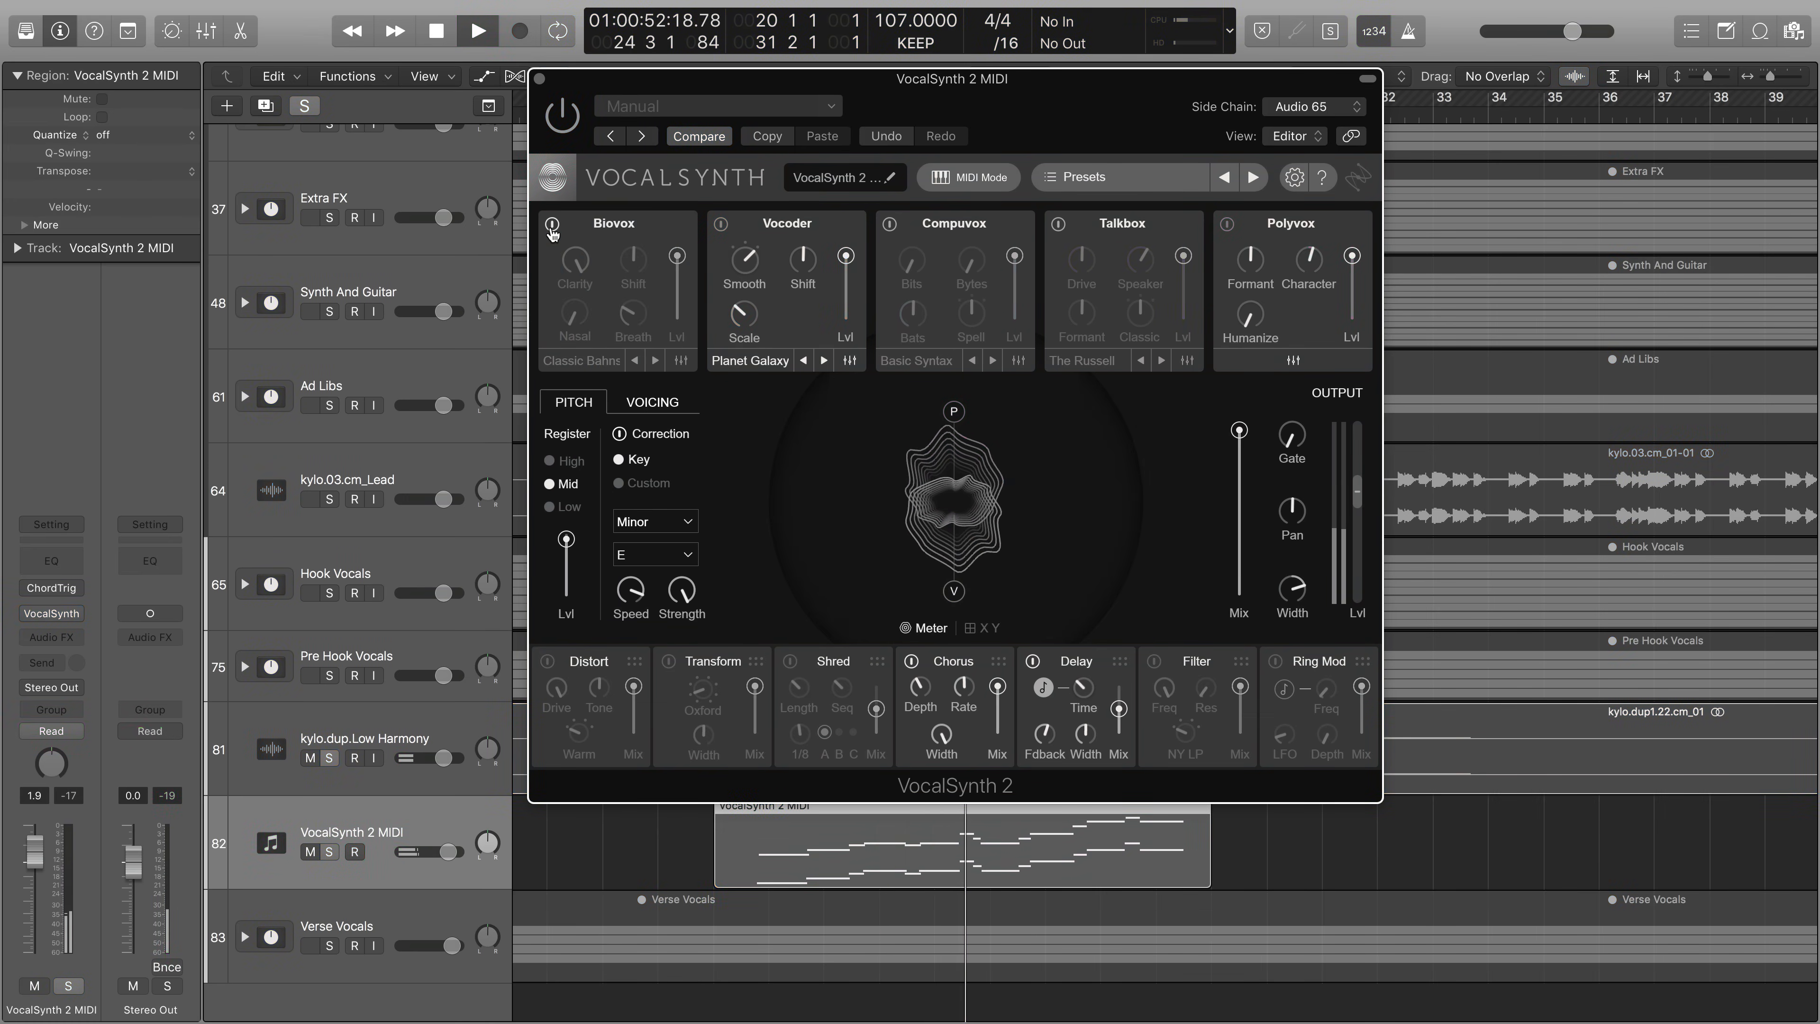
click(553, 228)
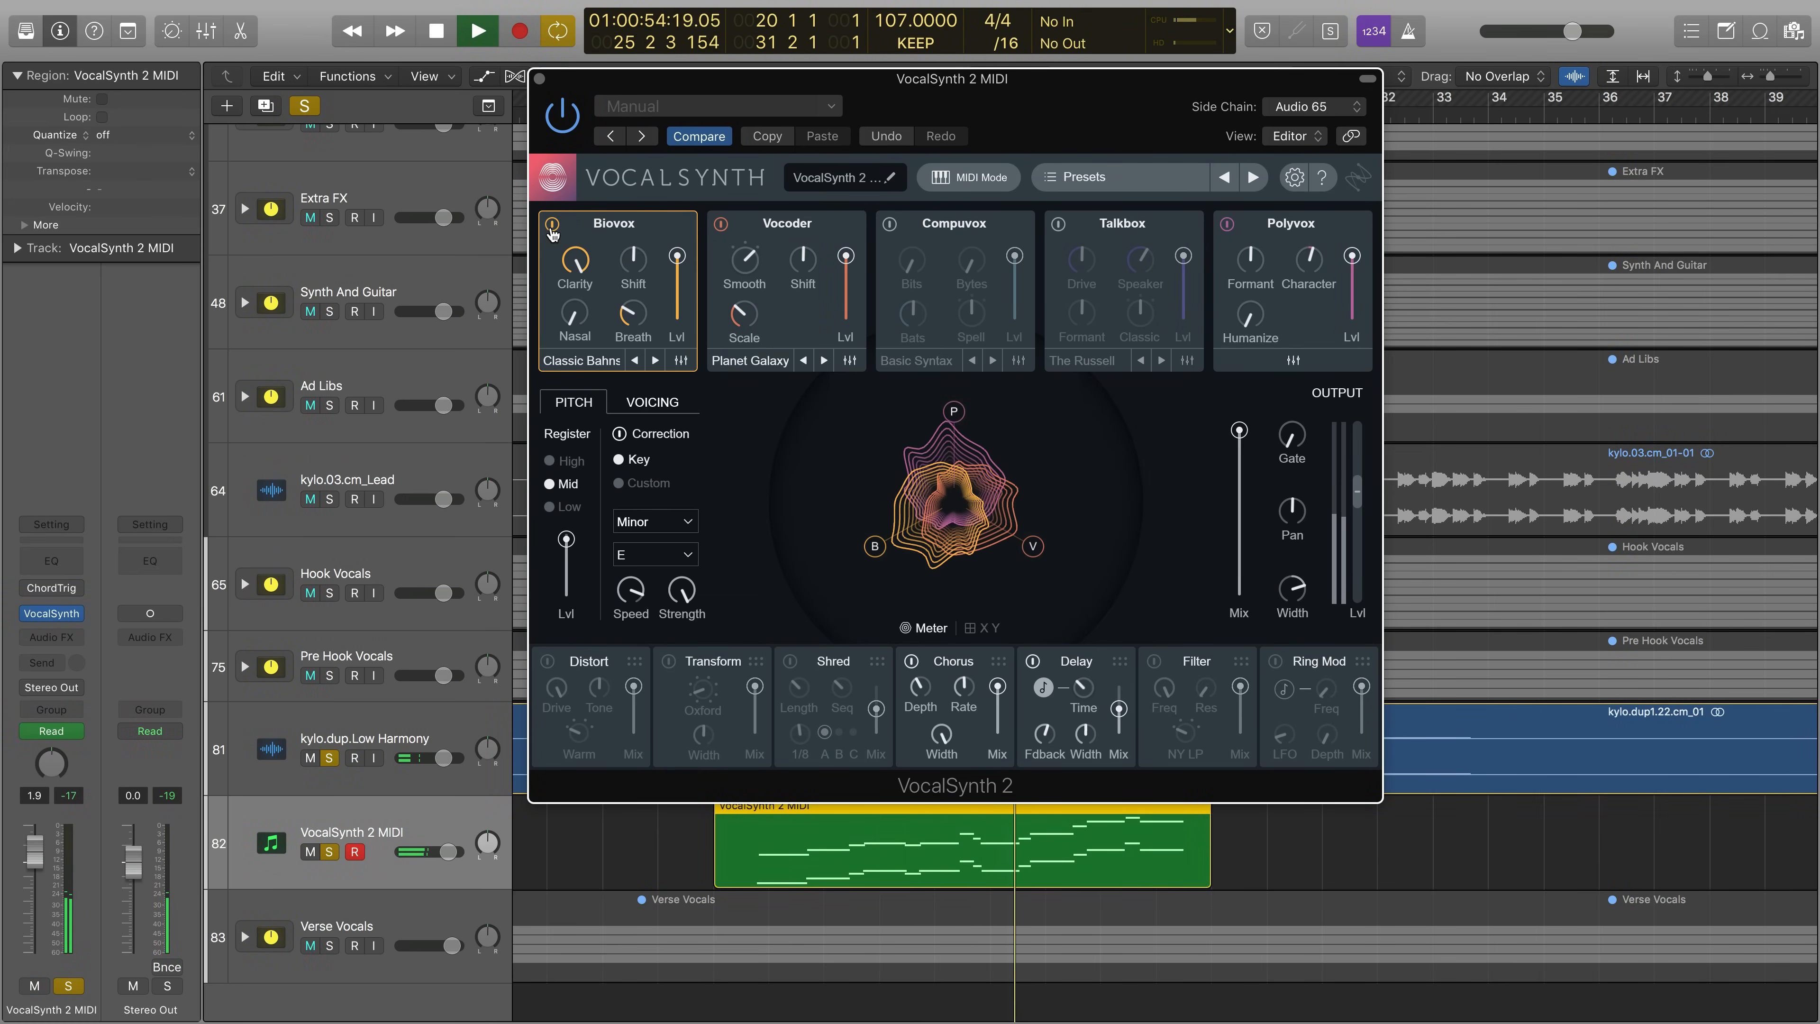
click(553, 228)
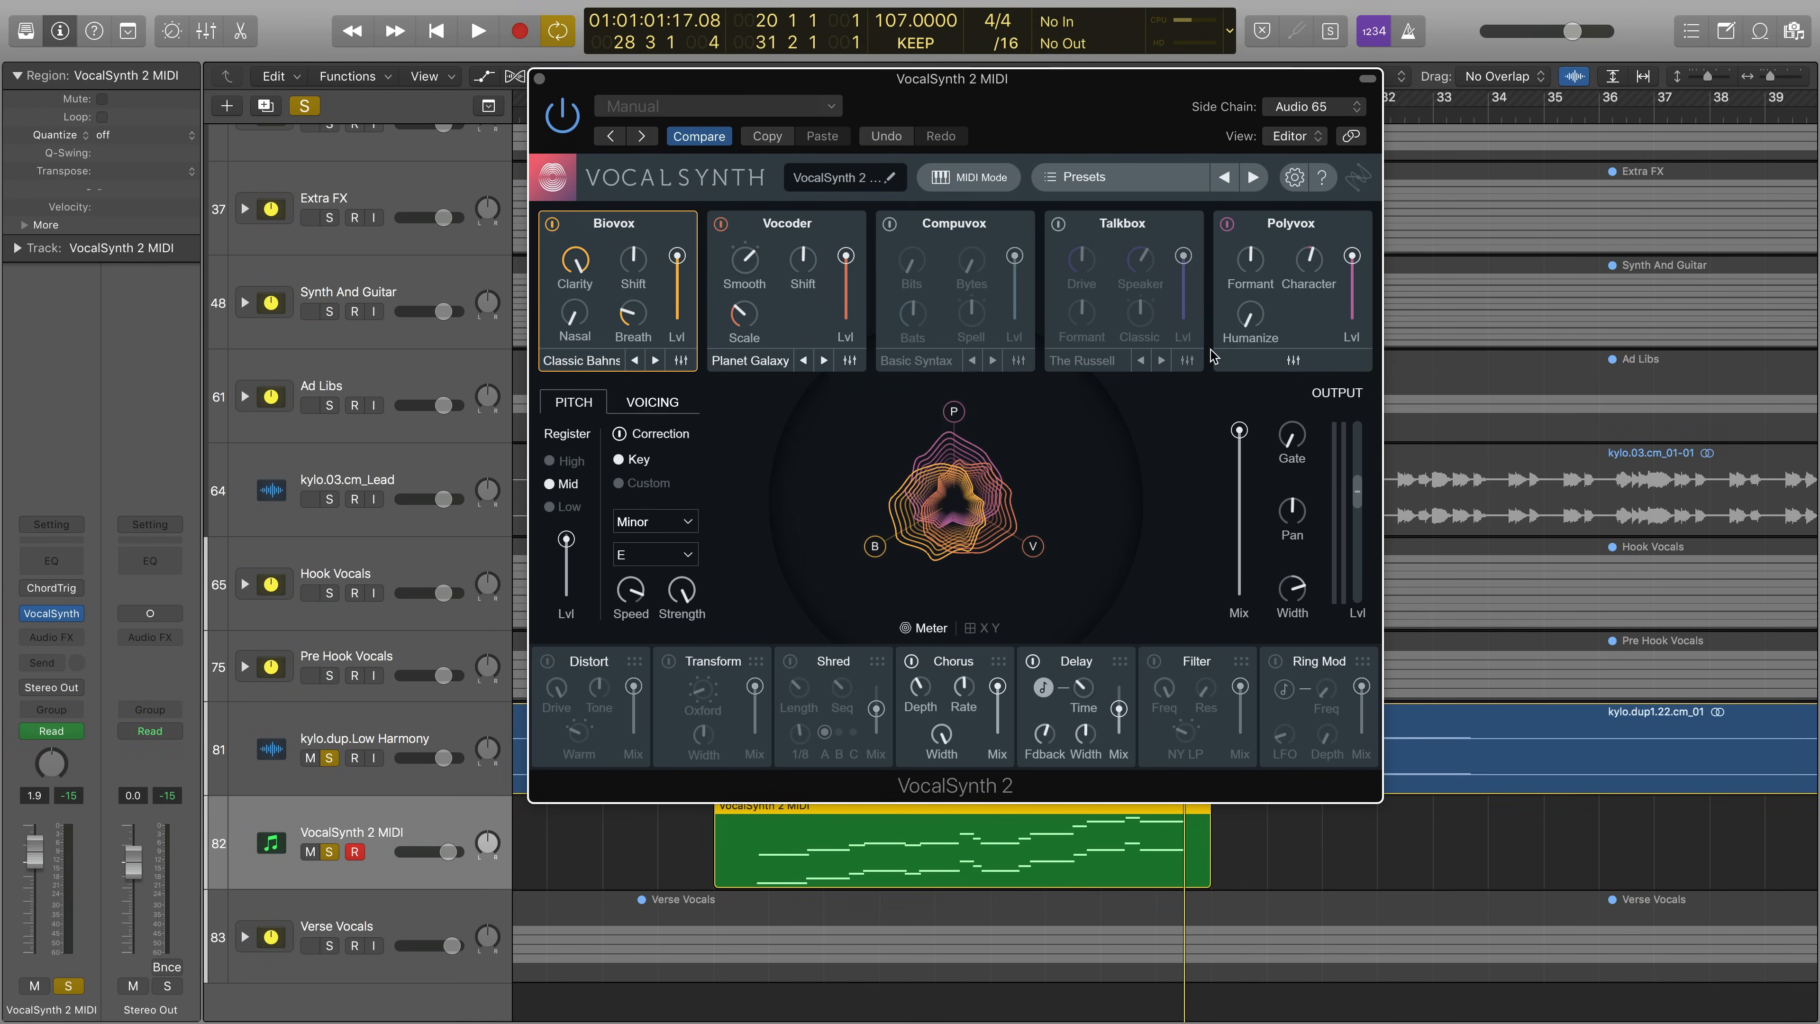
Select the Formant control in the Polyvox module.
mouse_move(1245, 312)
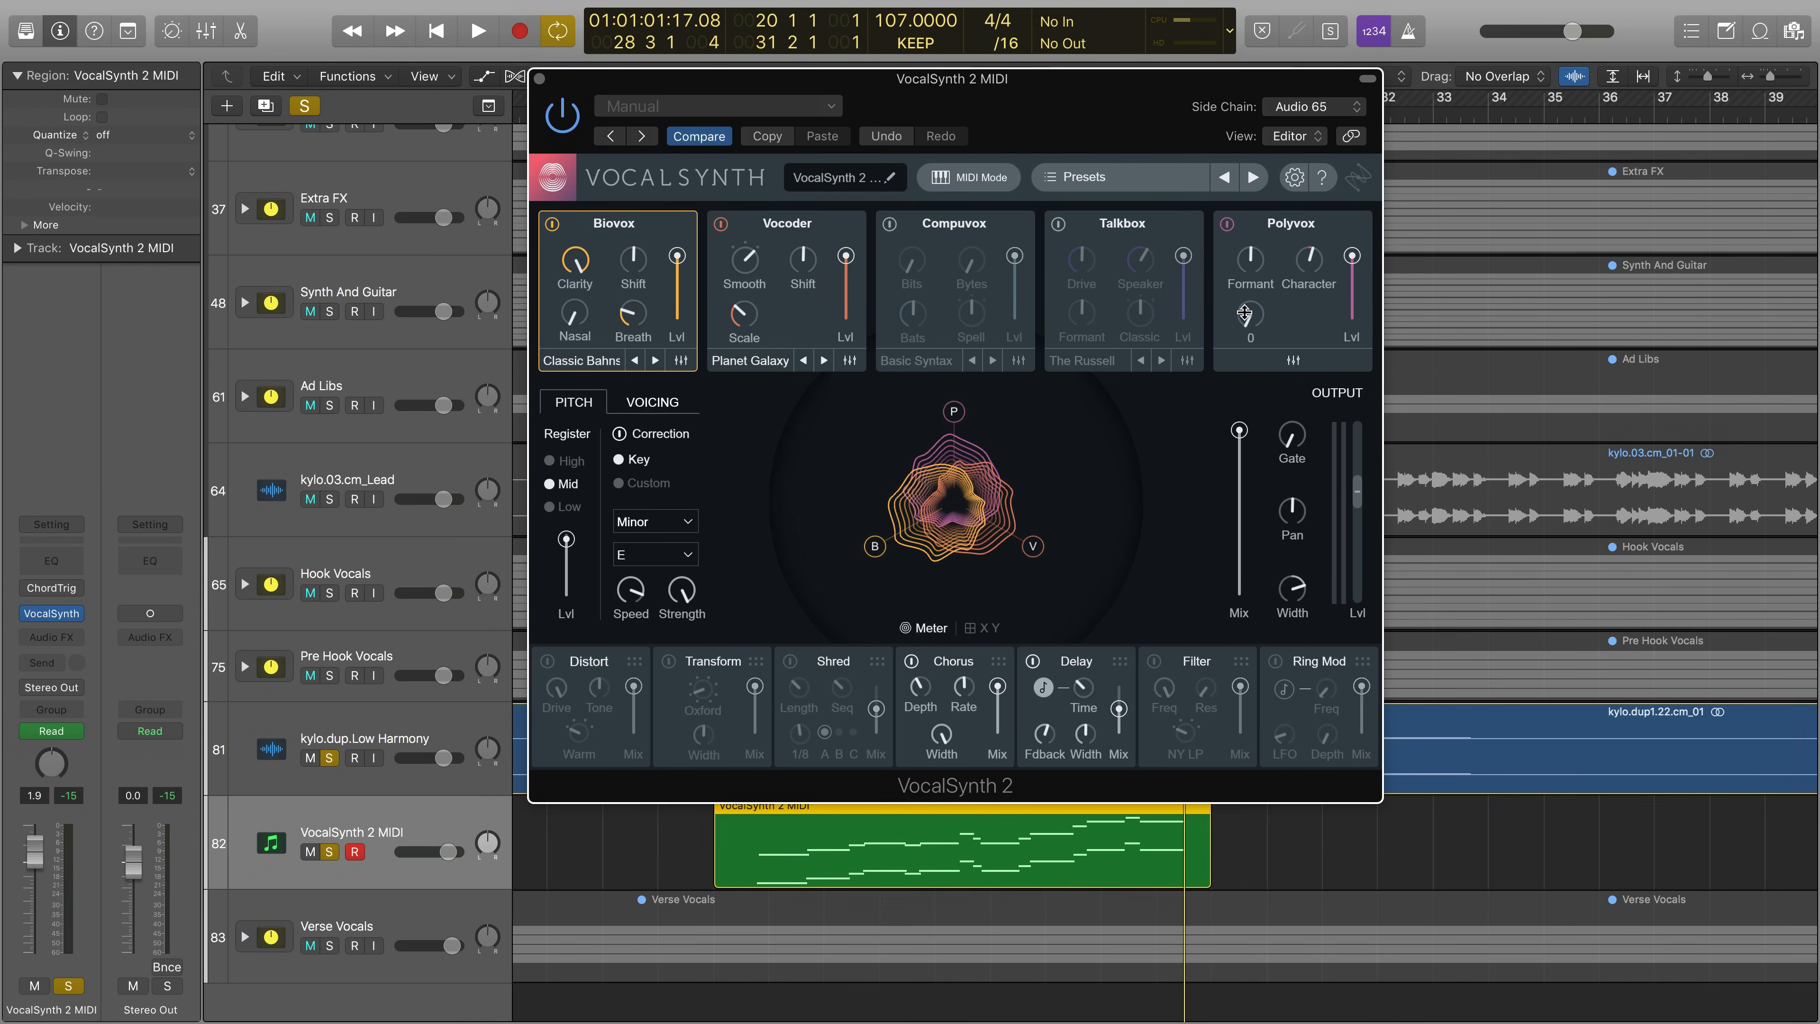
click(1251, 268)
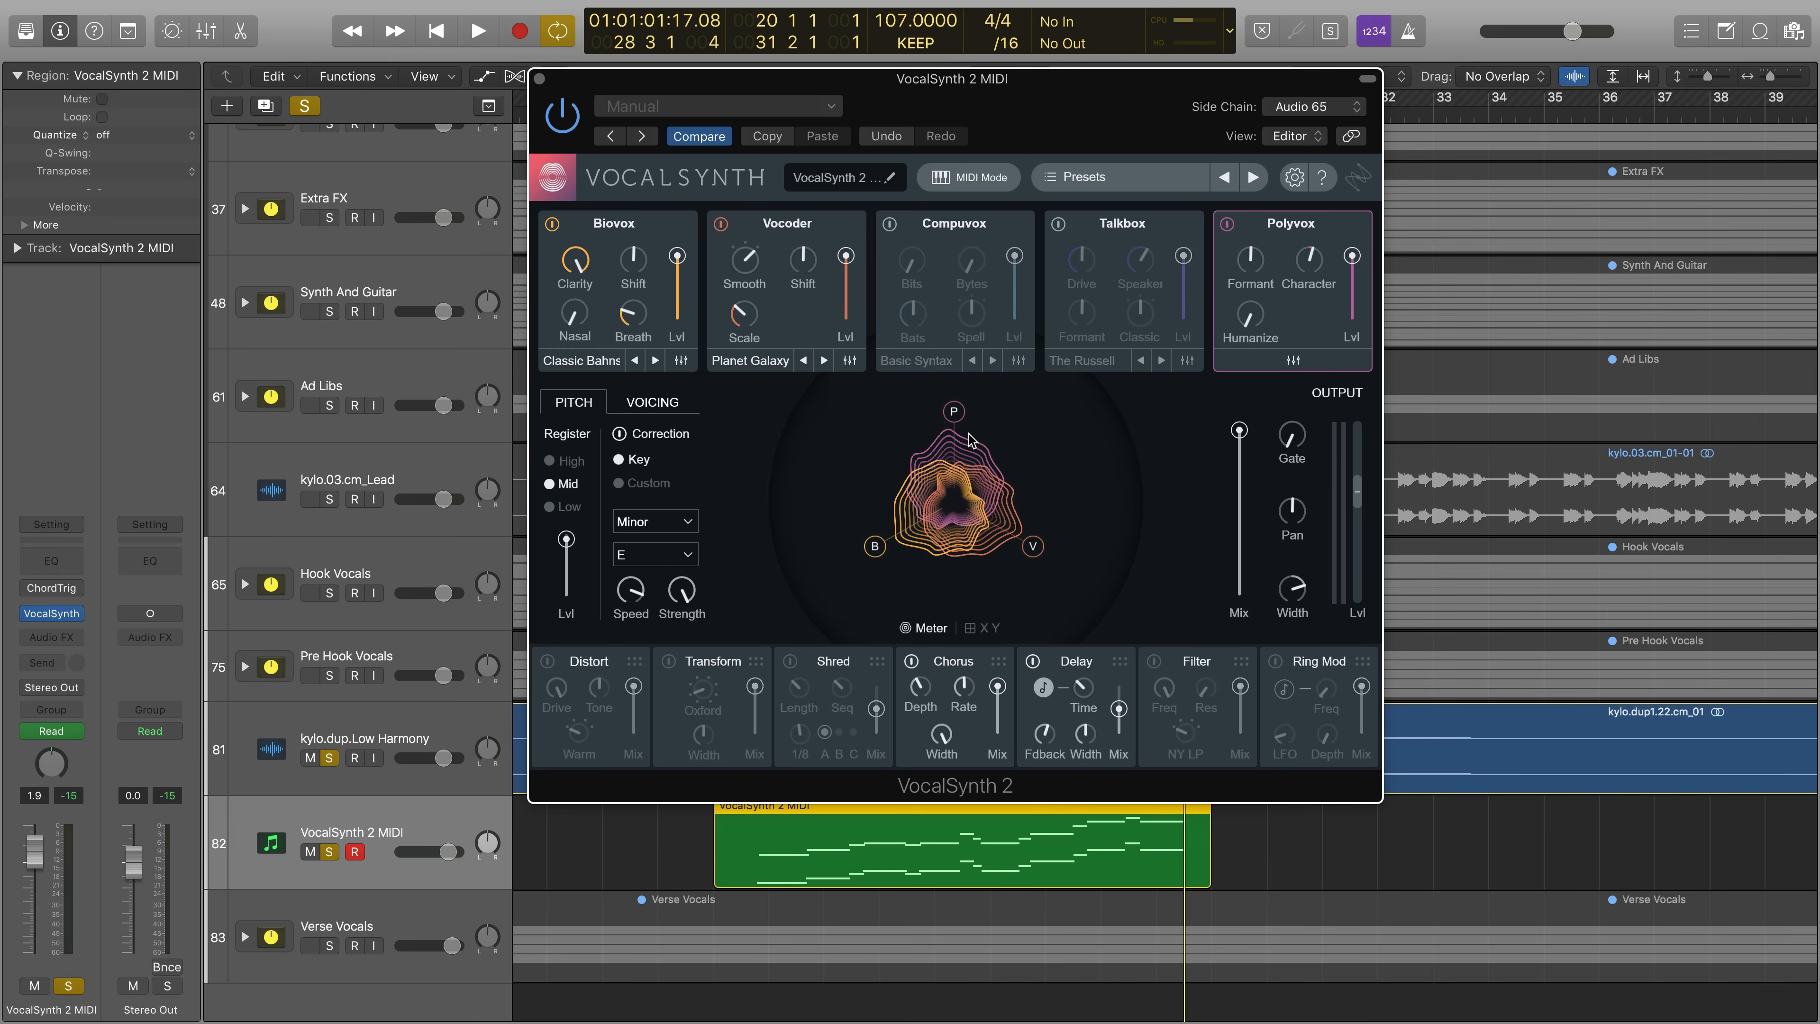
Lower the Polyvox level by moving its P node inward in the central display, and fine-tune it on the module's level slider.
drag(955, 417, 954, 419)
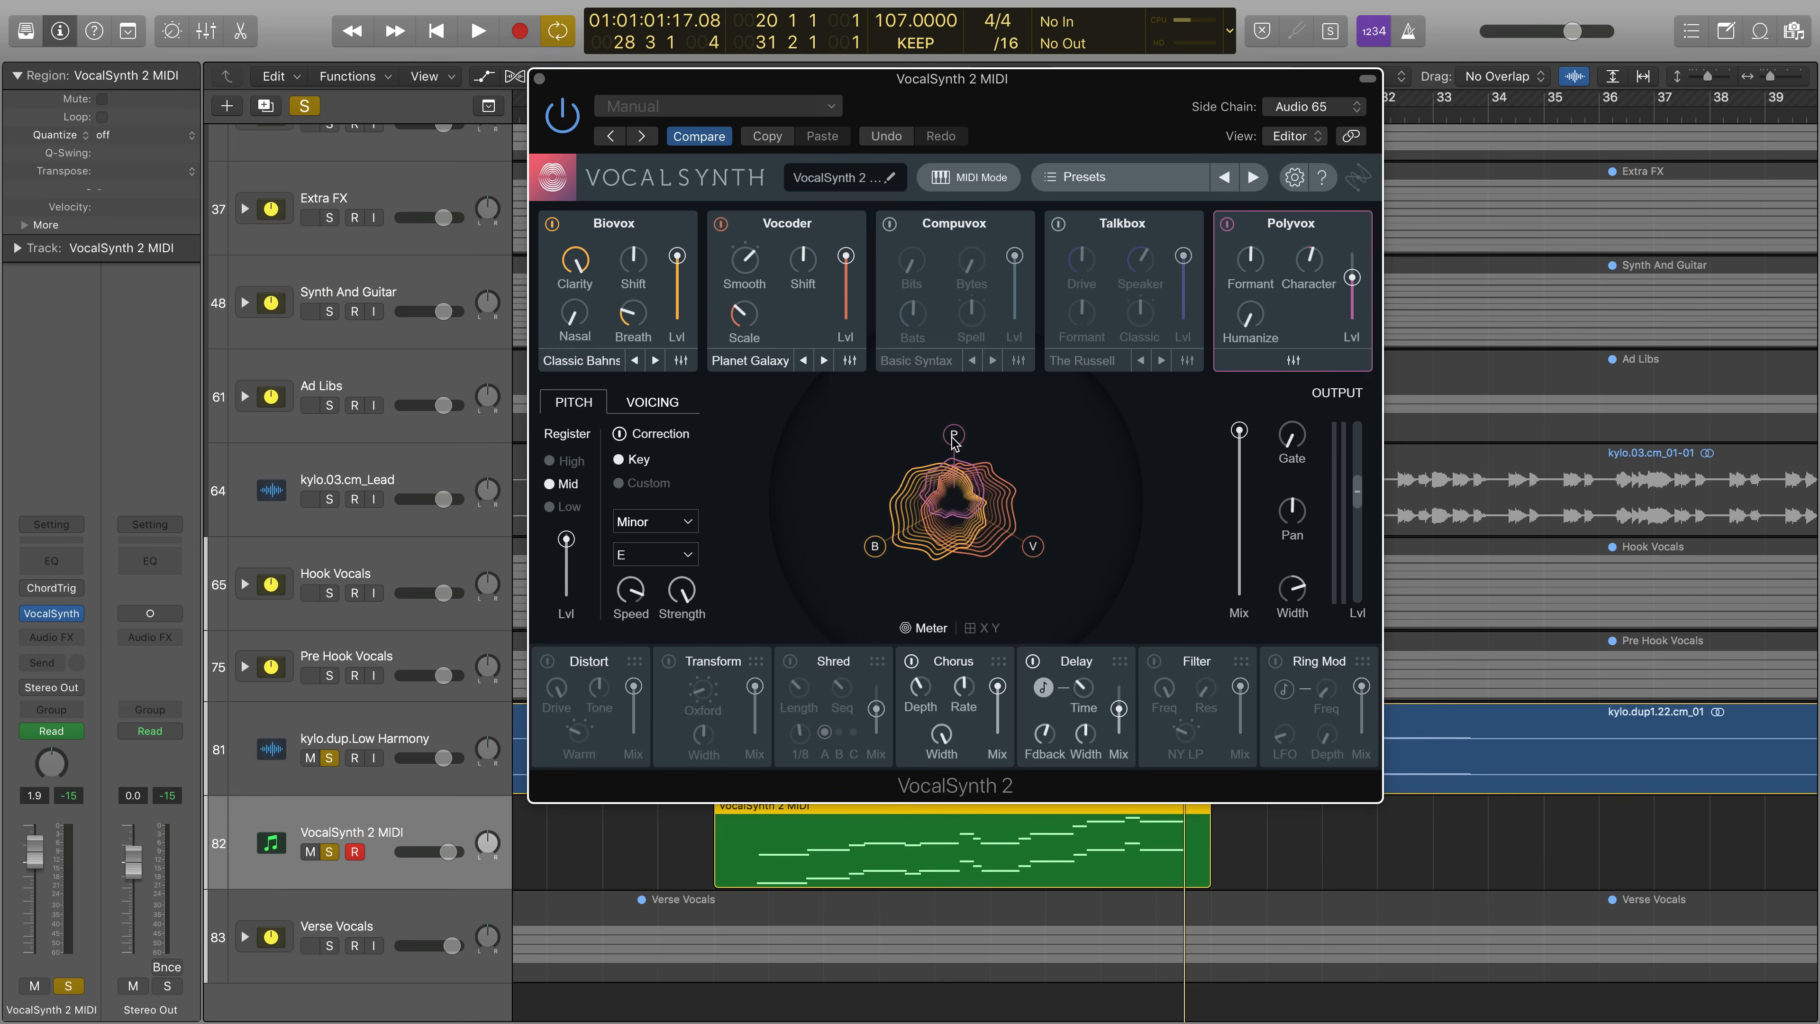
mouse_move(957, 442)
mouse_down()
mouse_move(957, 470)
mouse_move(959, 411)
mouse_up()
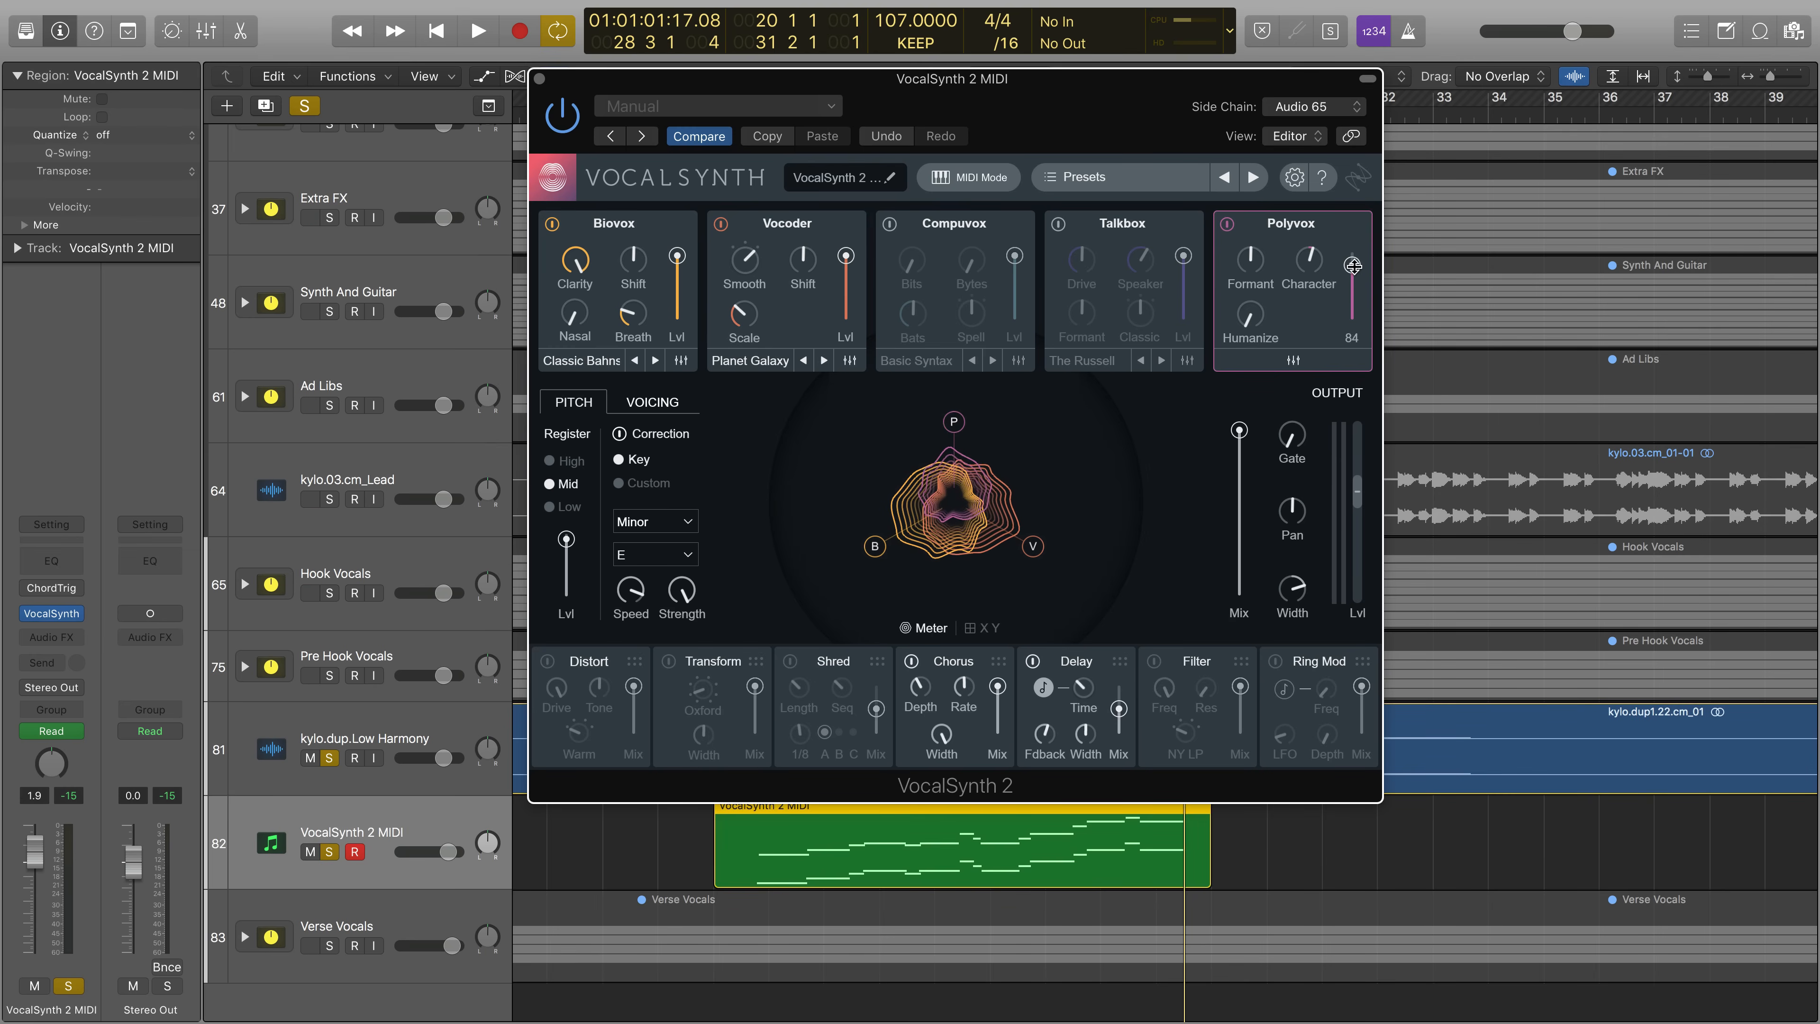
drag(1352, 265, 1352, 278)
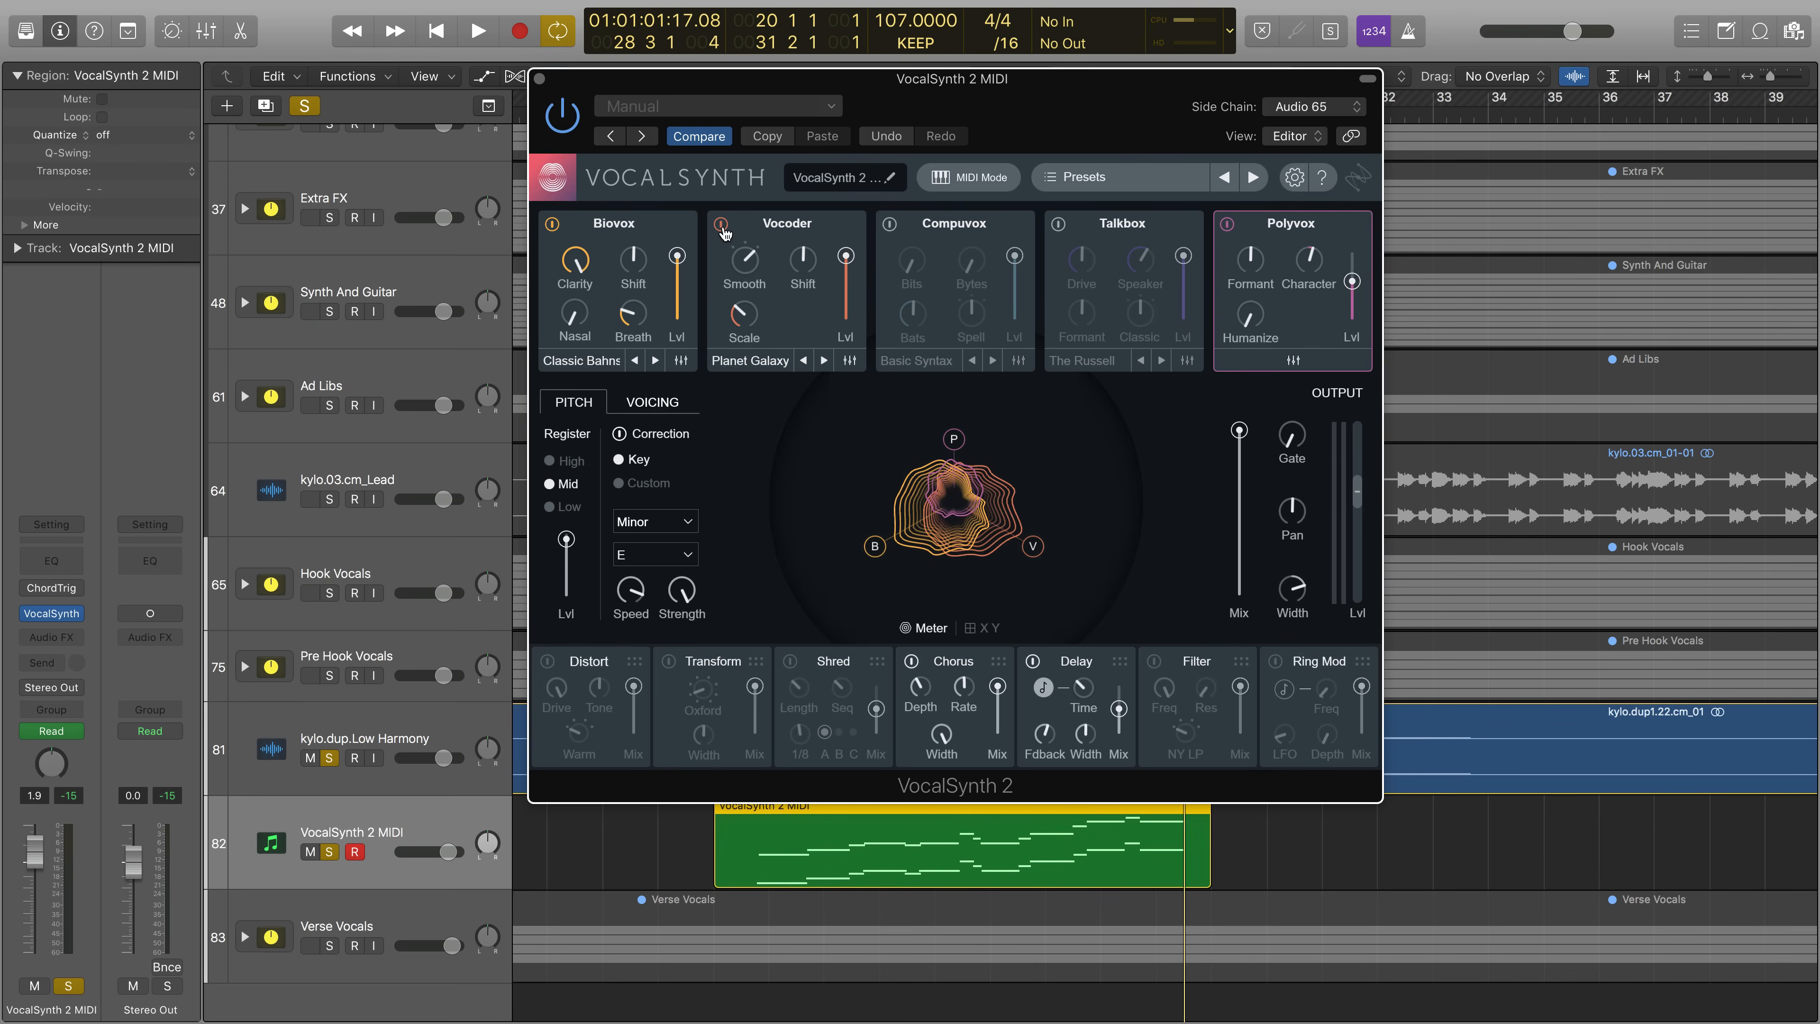
Switch the Vocoder module off and on repeatedly during playback to compare the sound, leaving it enabled.
key(space)
click(721, 224)
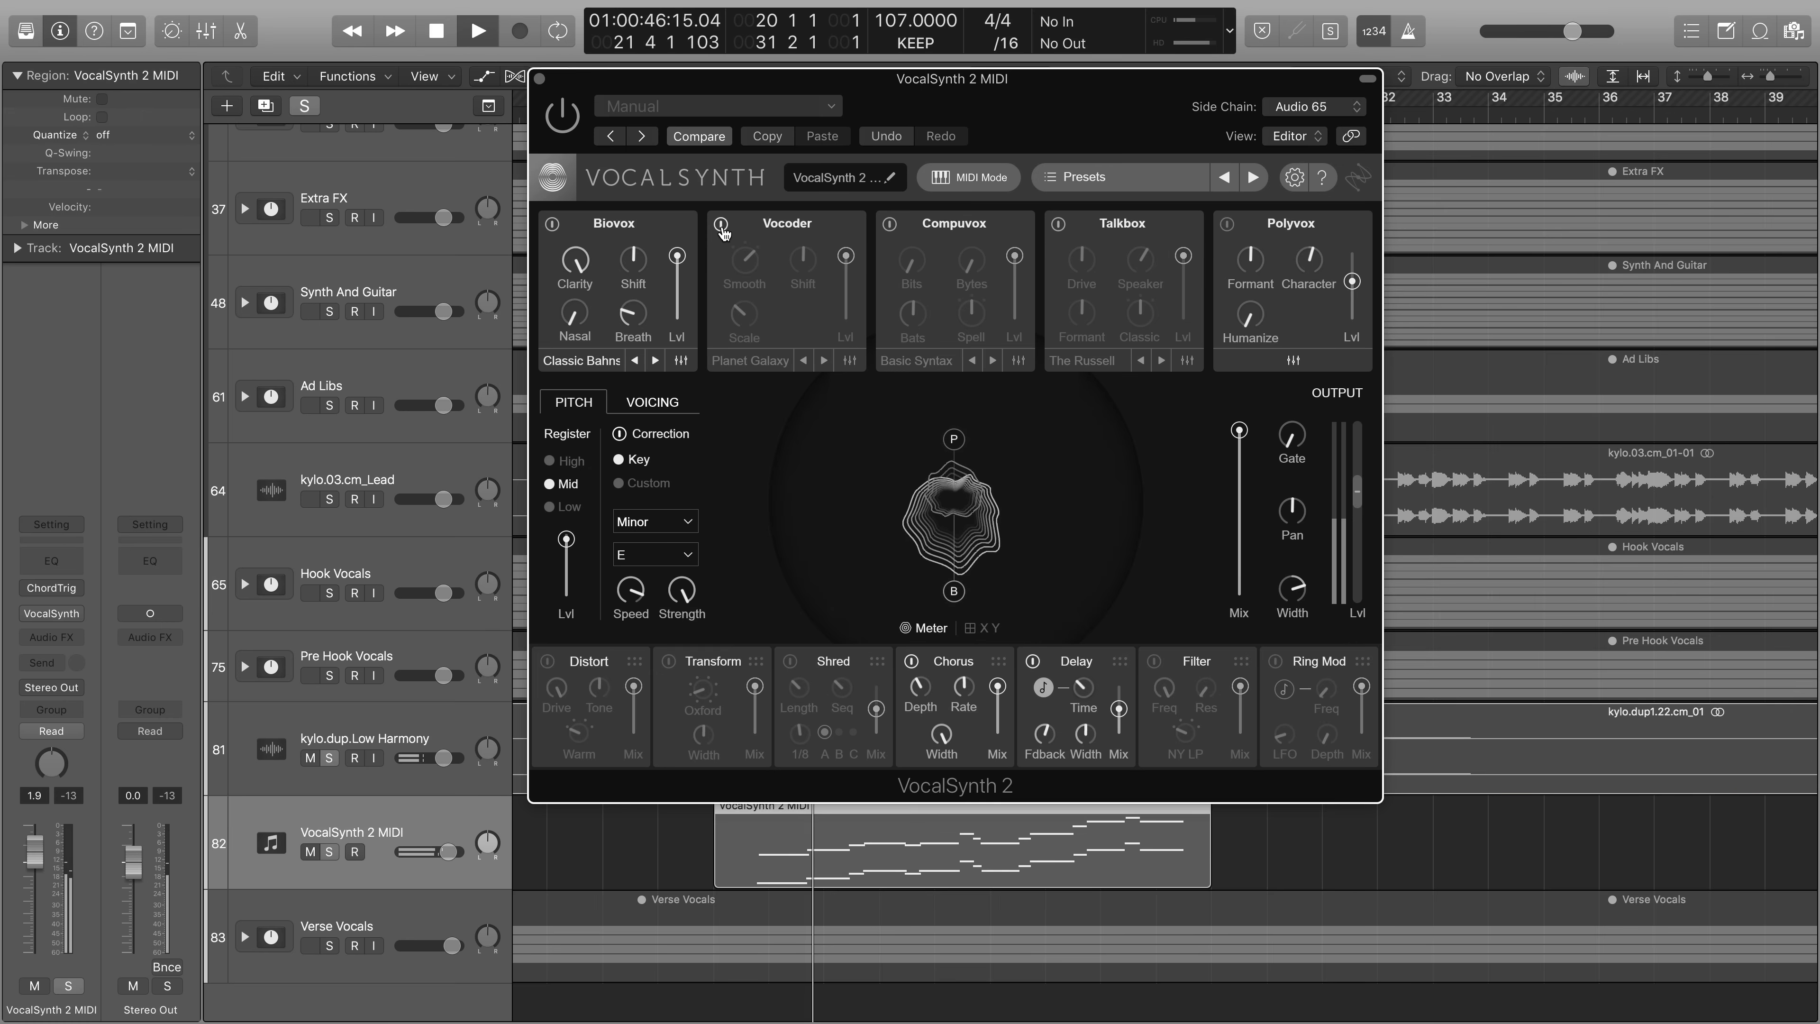
click(721, 224)
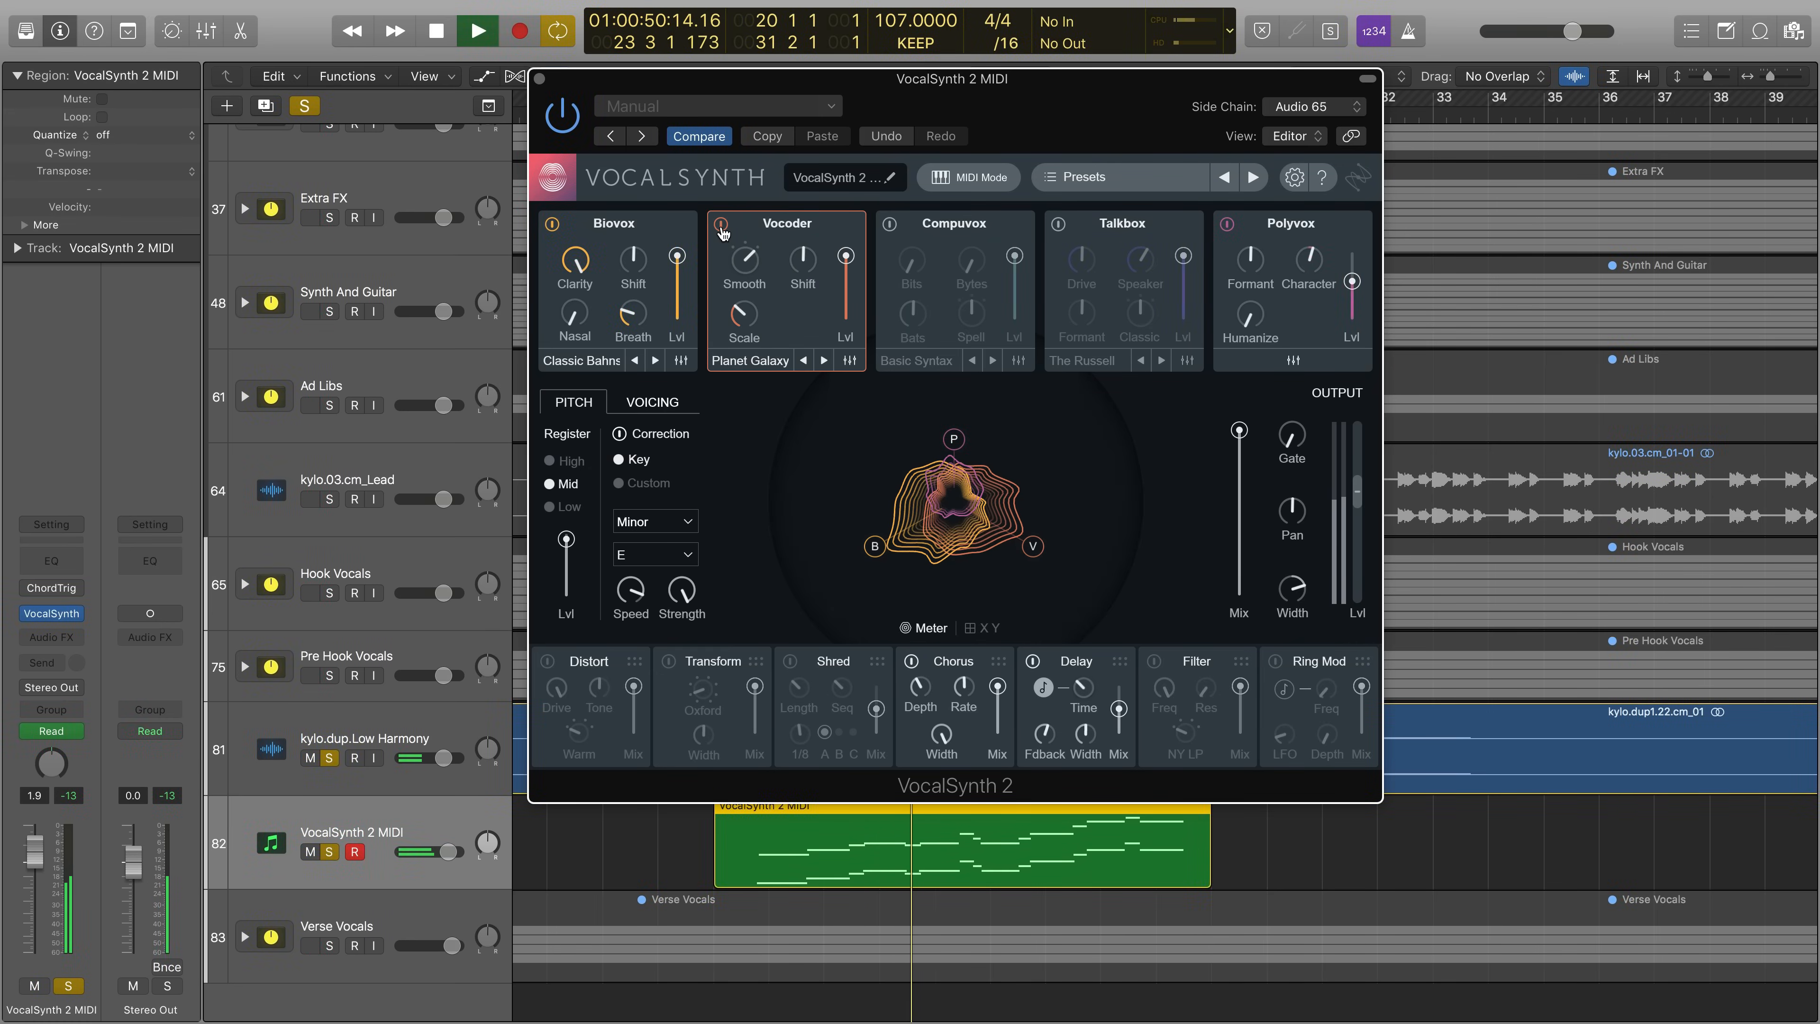
click(721, 224)
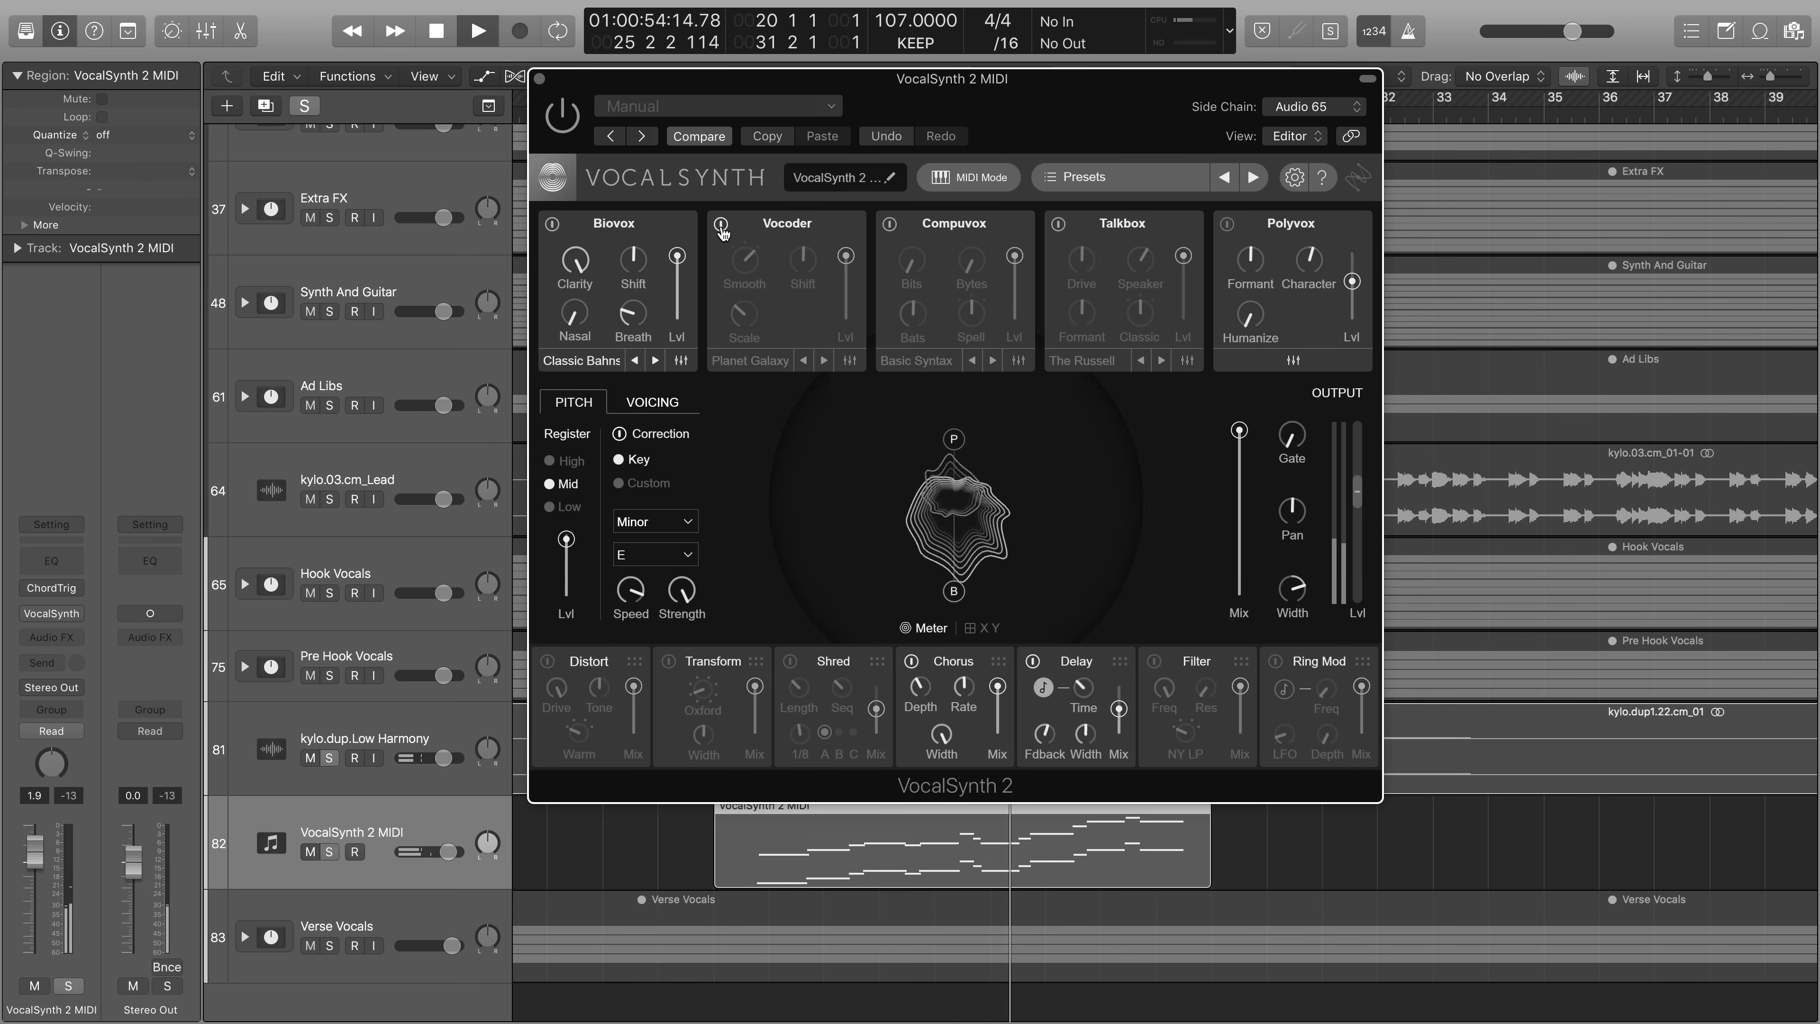
click(721, 224)
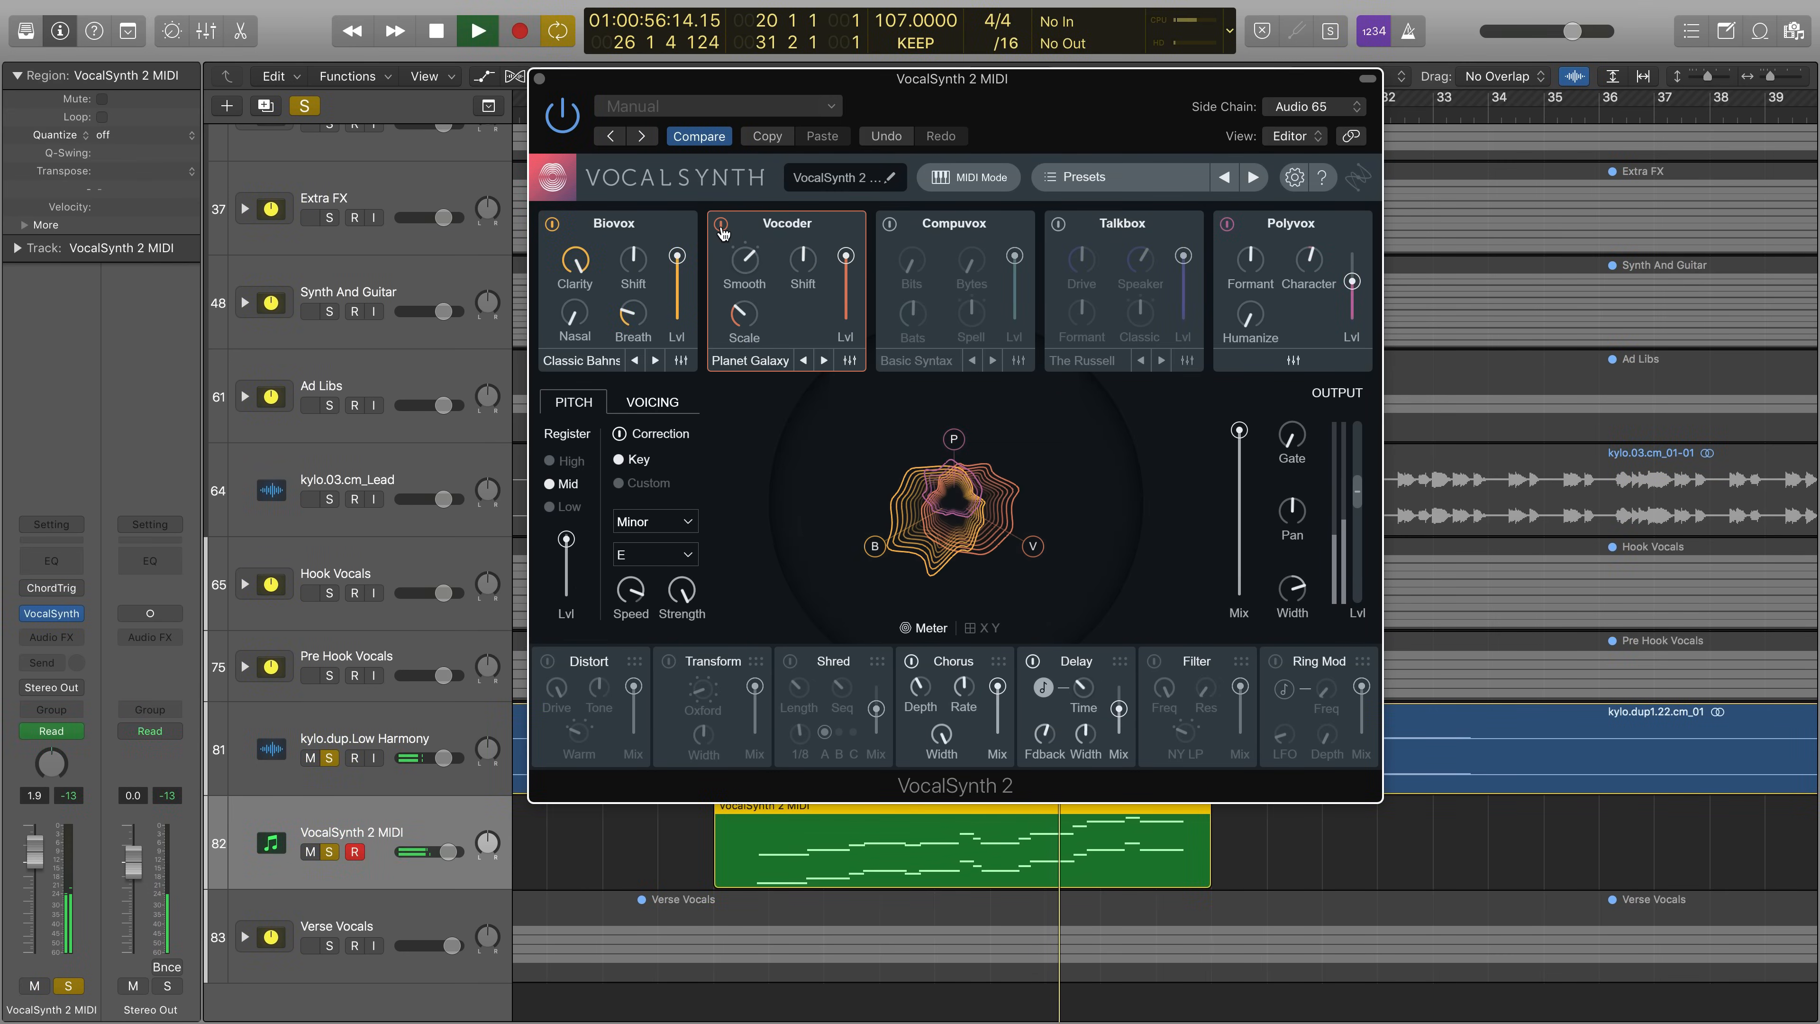
click(721, 224)
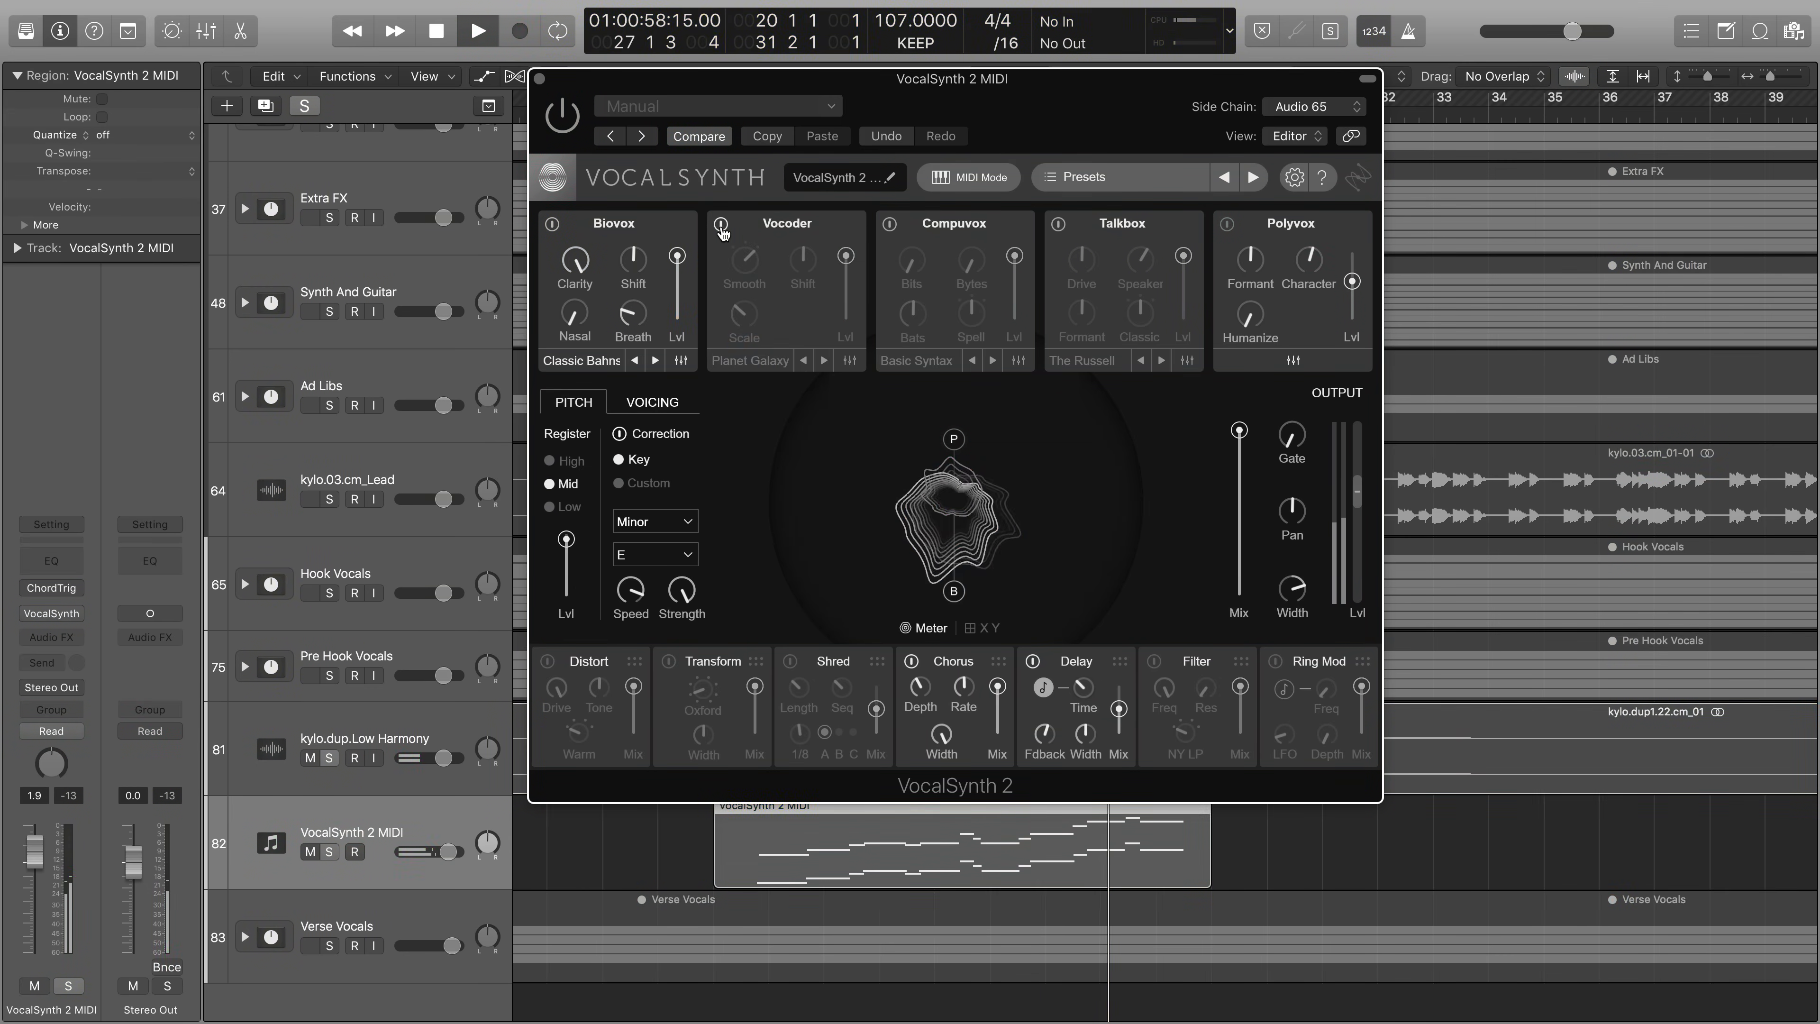
click(721, 224)
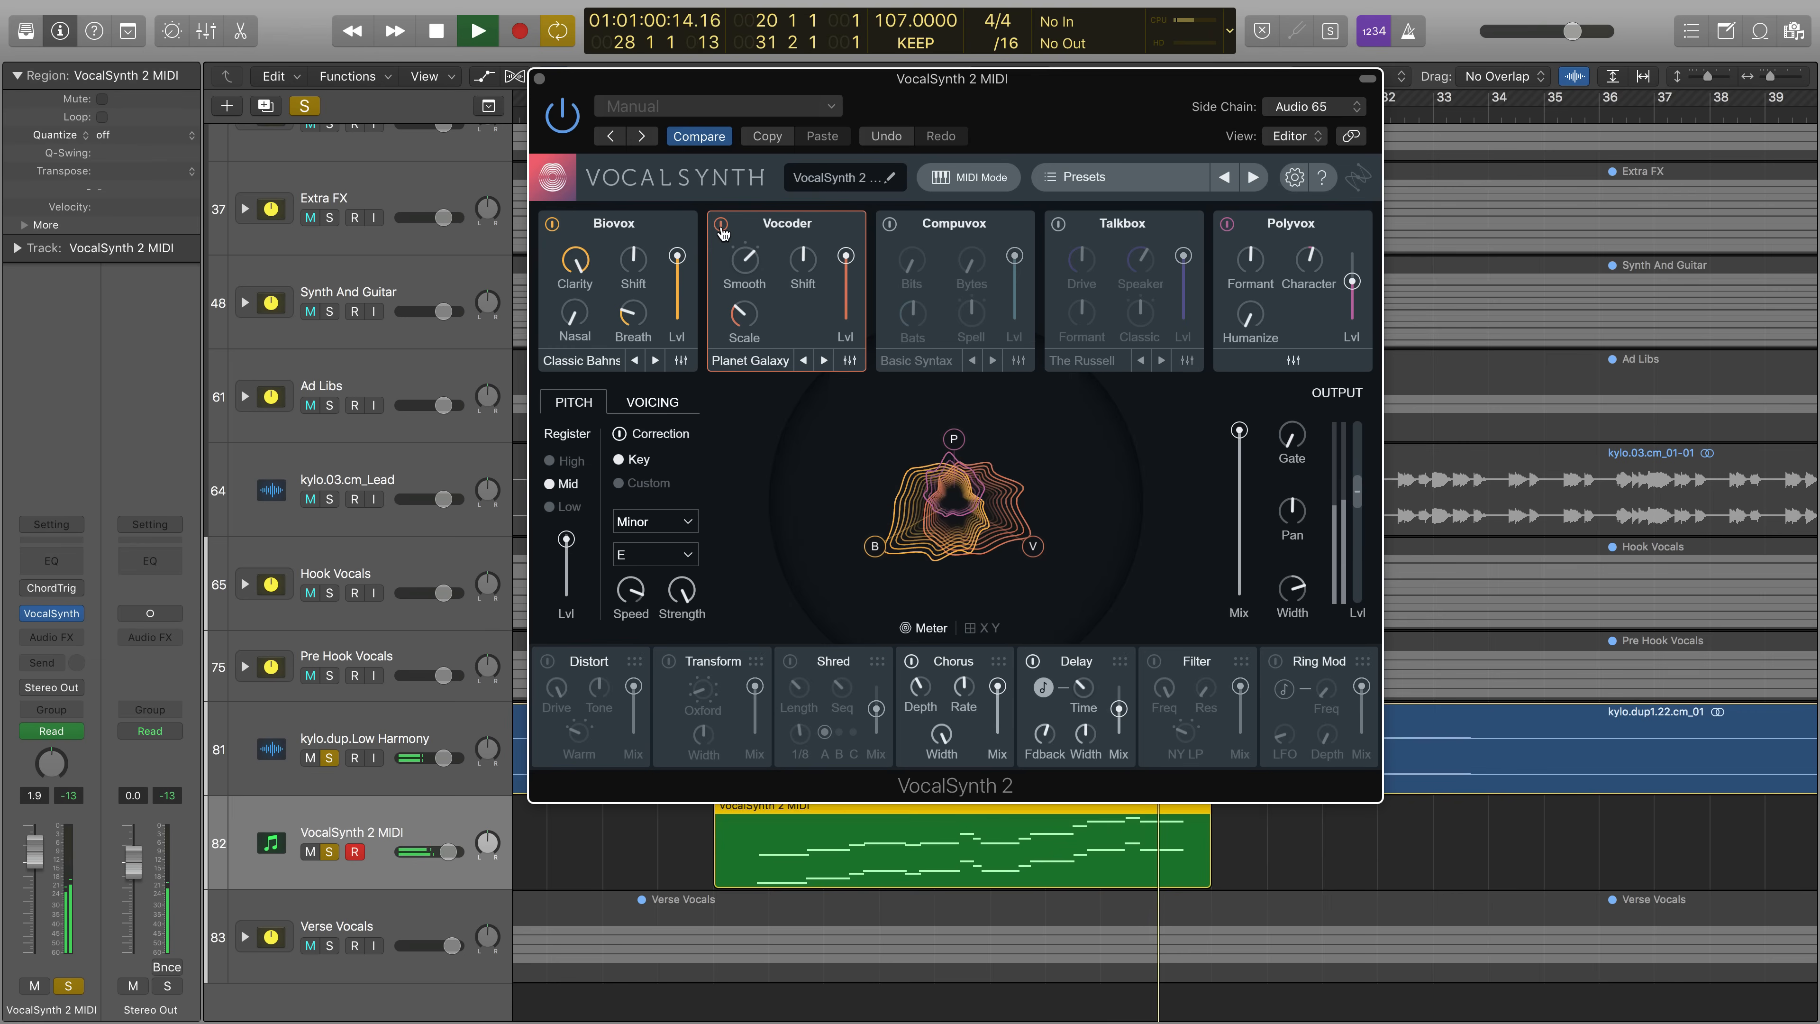
key(space)
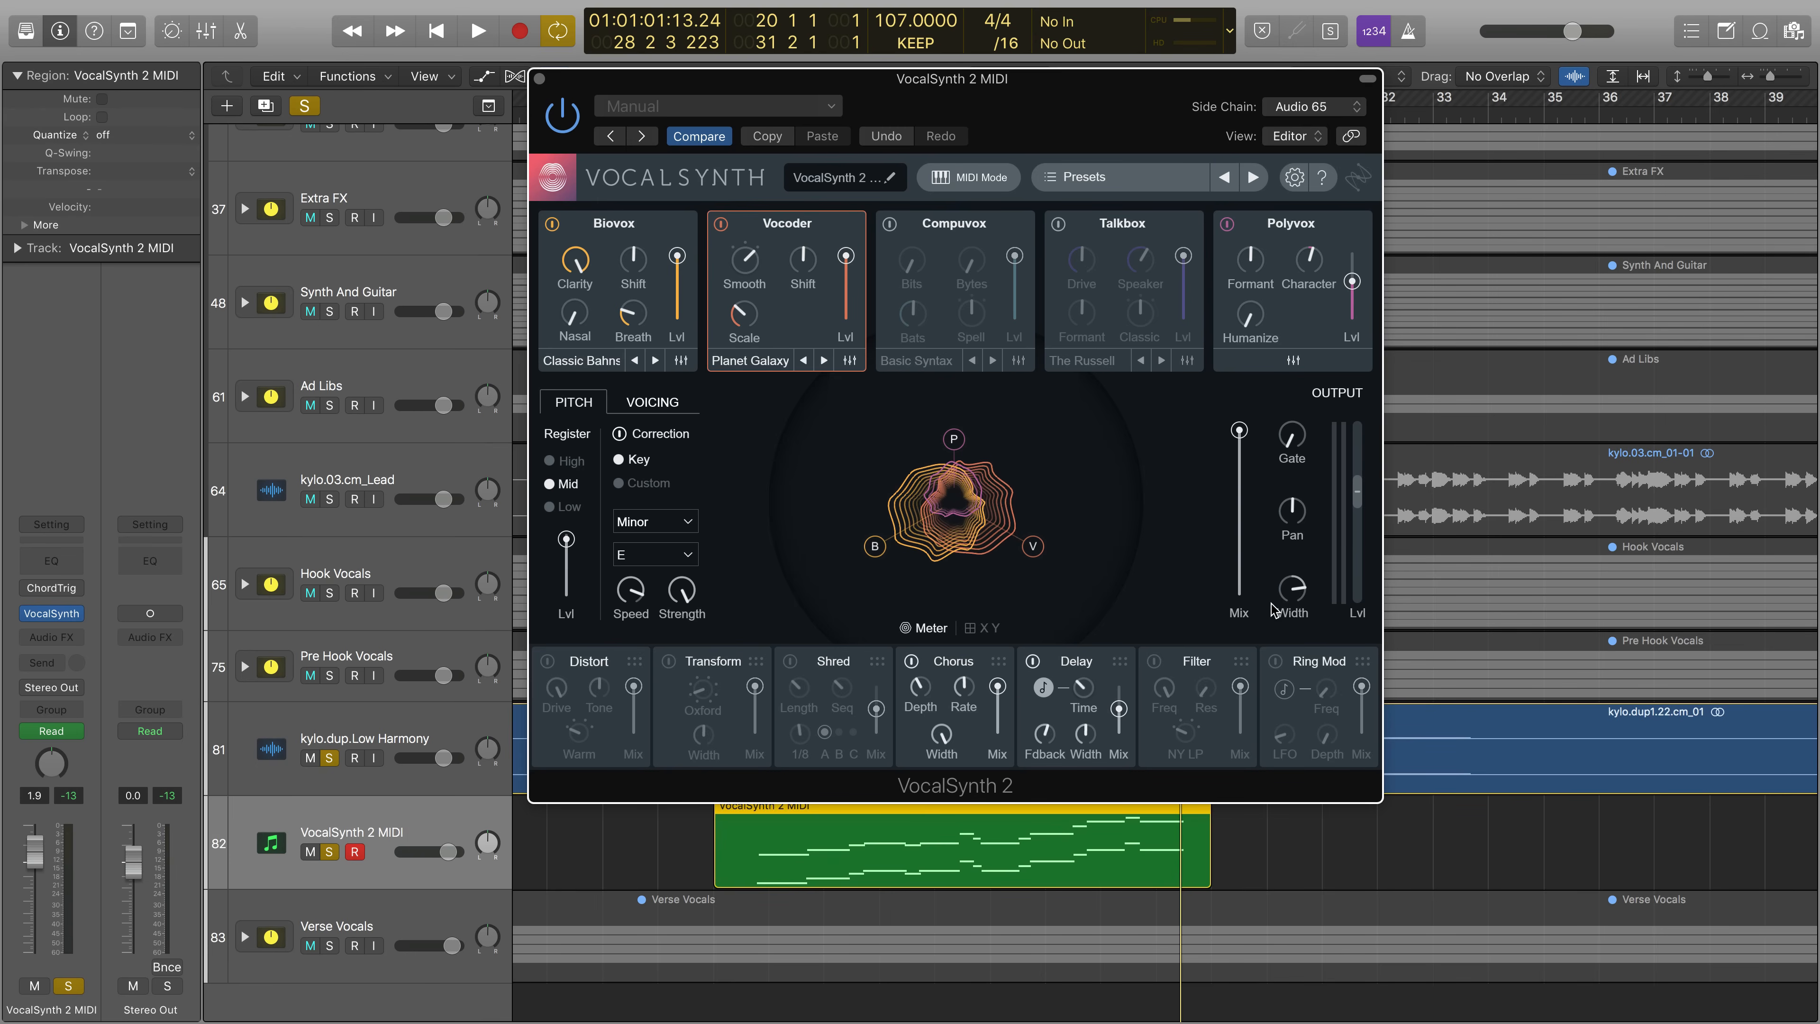
Set the VocalSynth output Width to +54 while the section plays.
key(space)
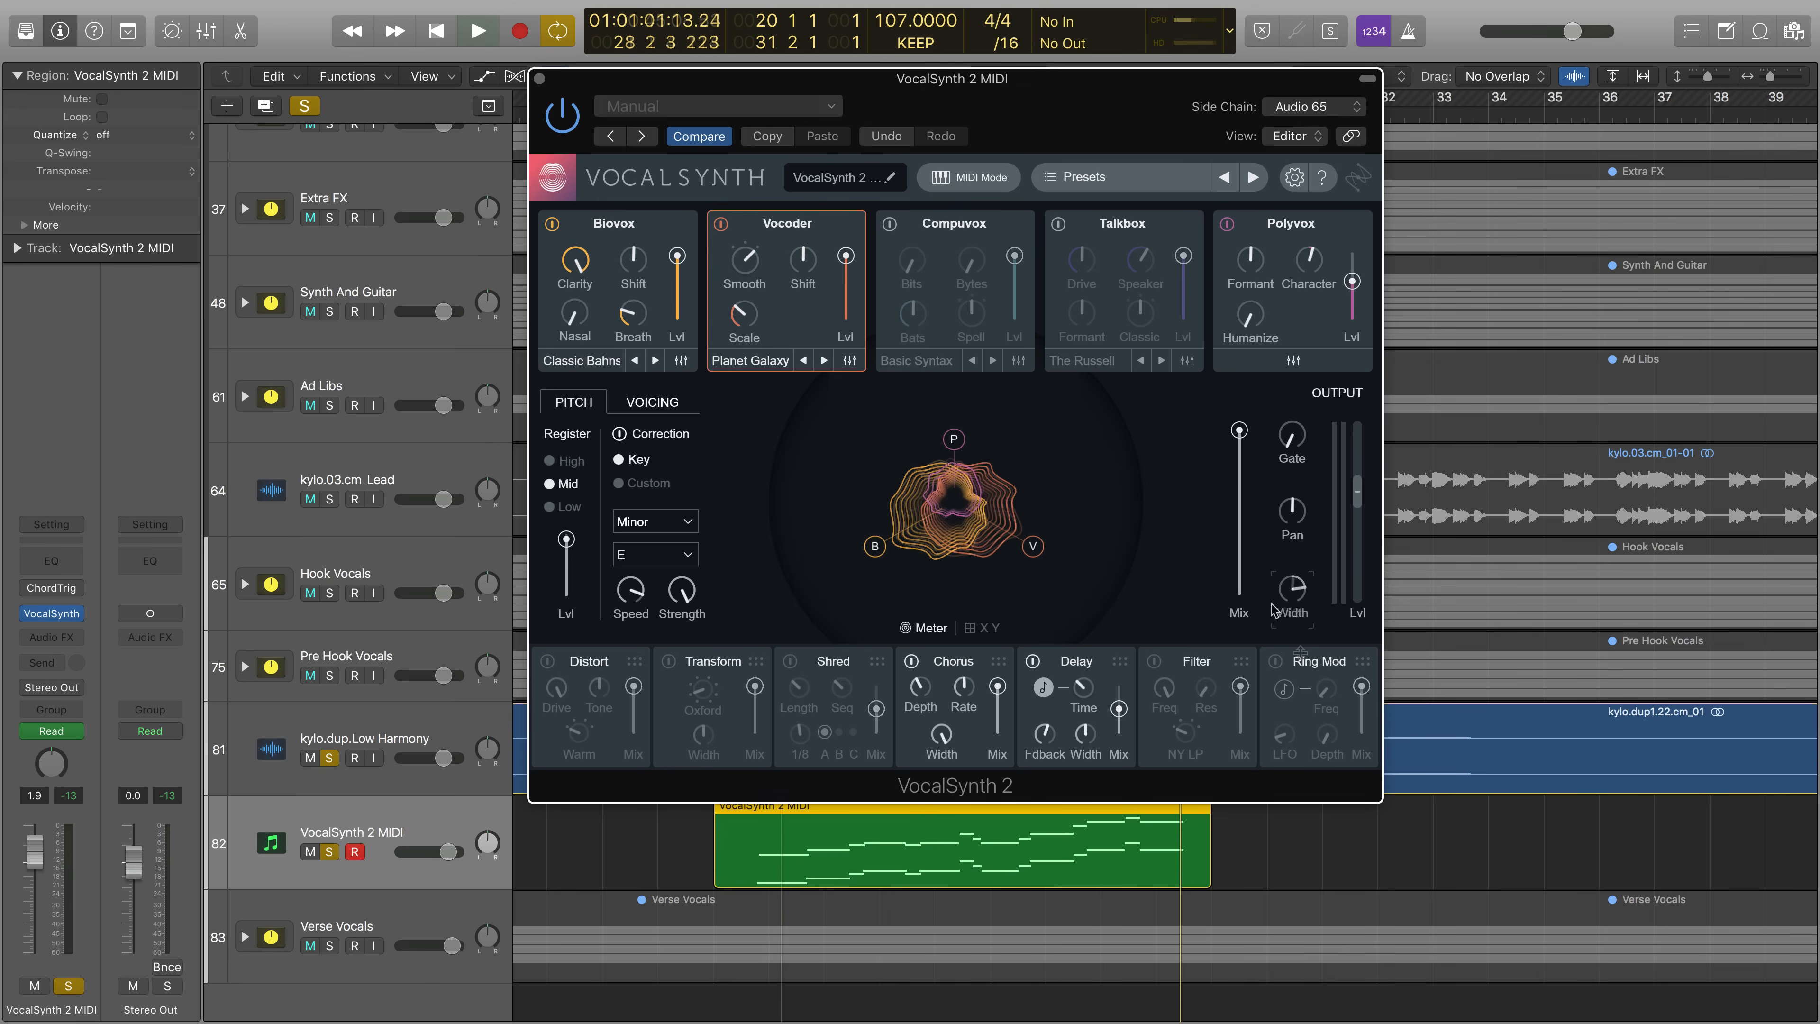
mouse_move(1295, 591)
mouse_down()
mouse_move(1301, 648)
mouse_move(1288, 545)
mouse_move(1282, 592)
mouse_up()
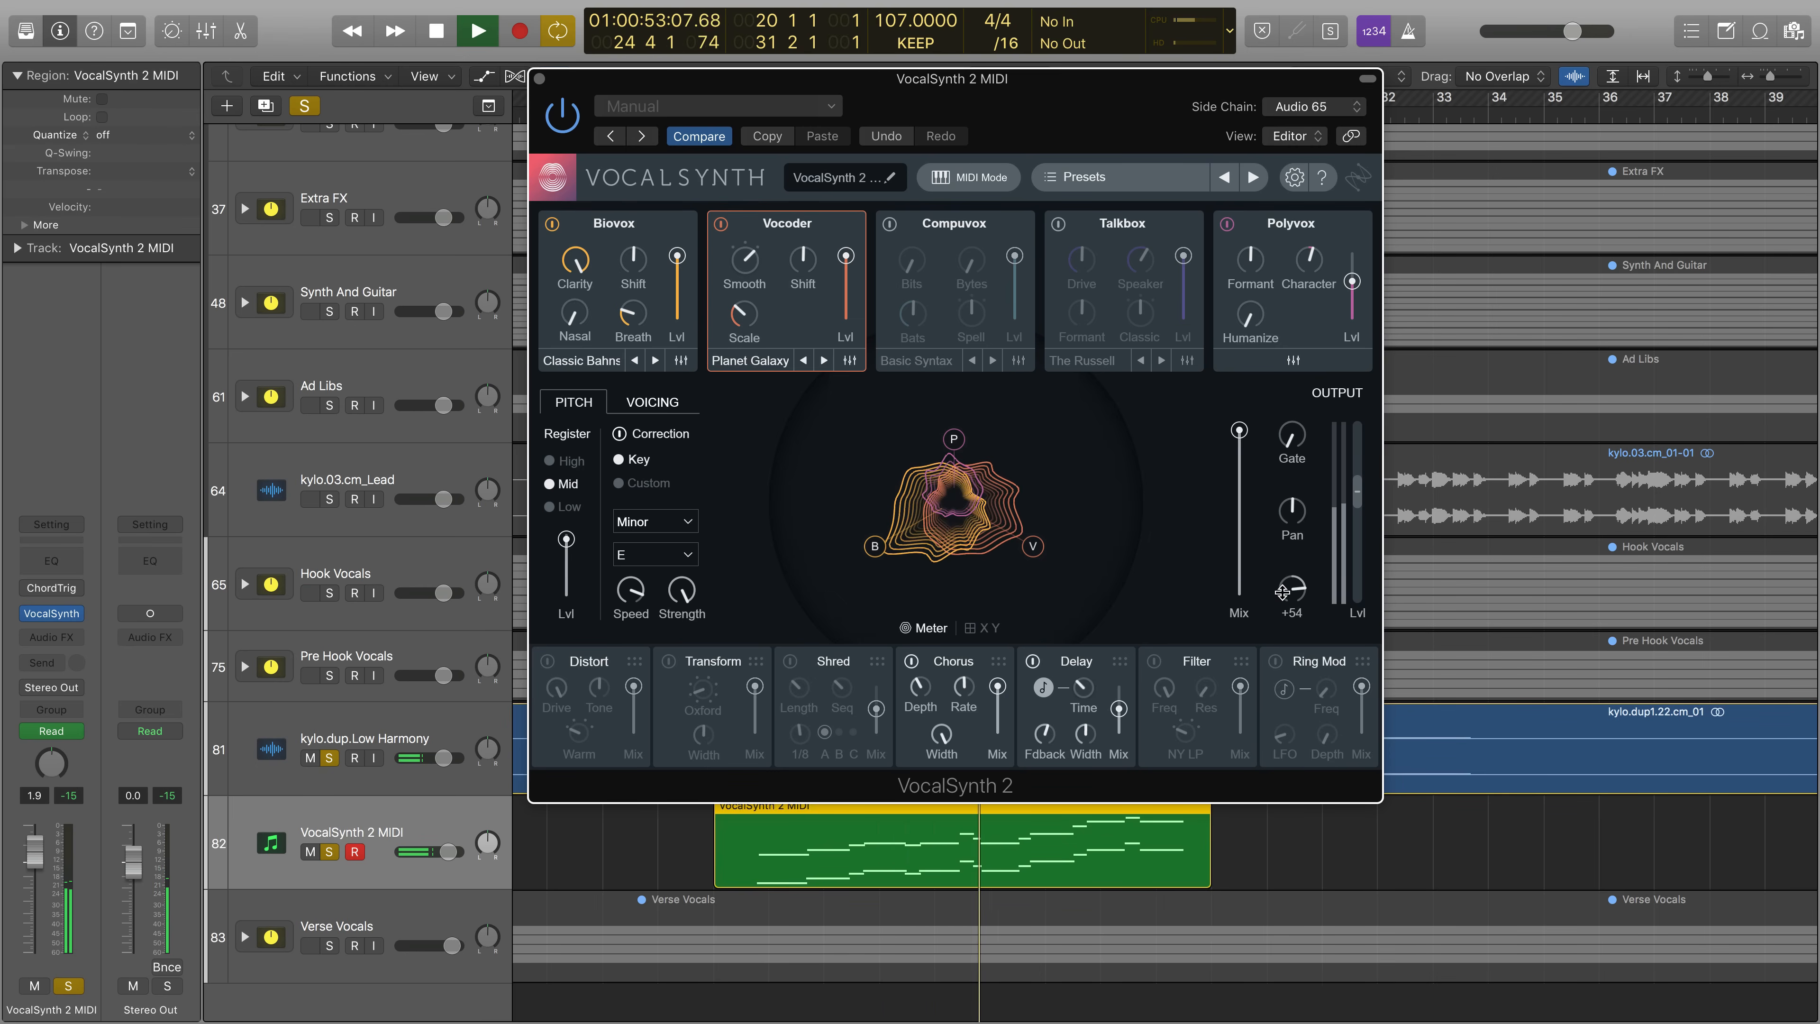
key(space)
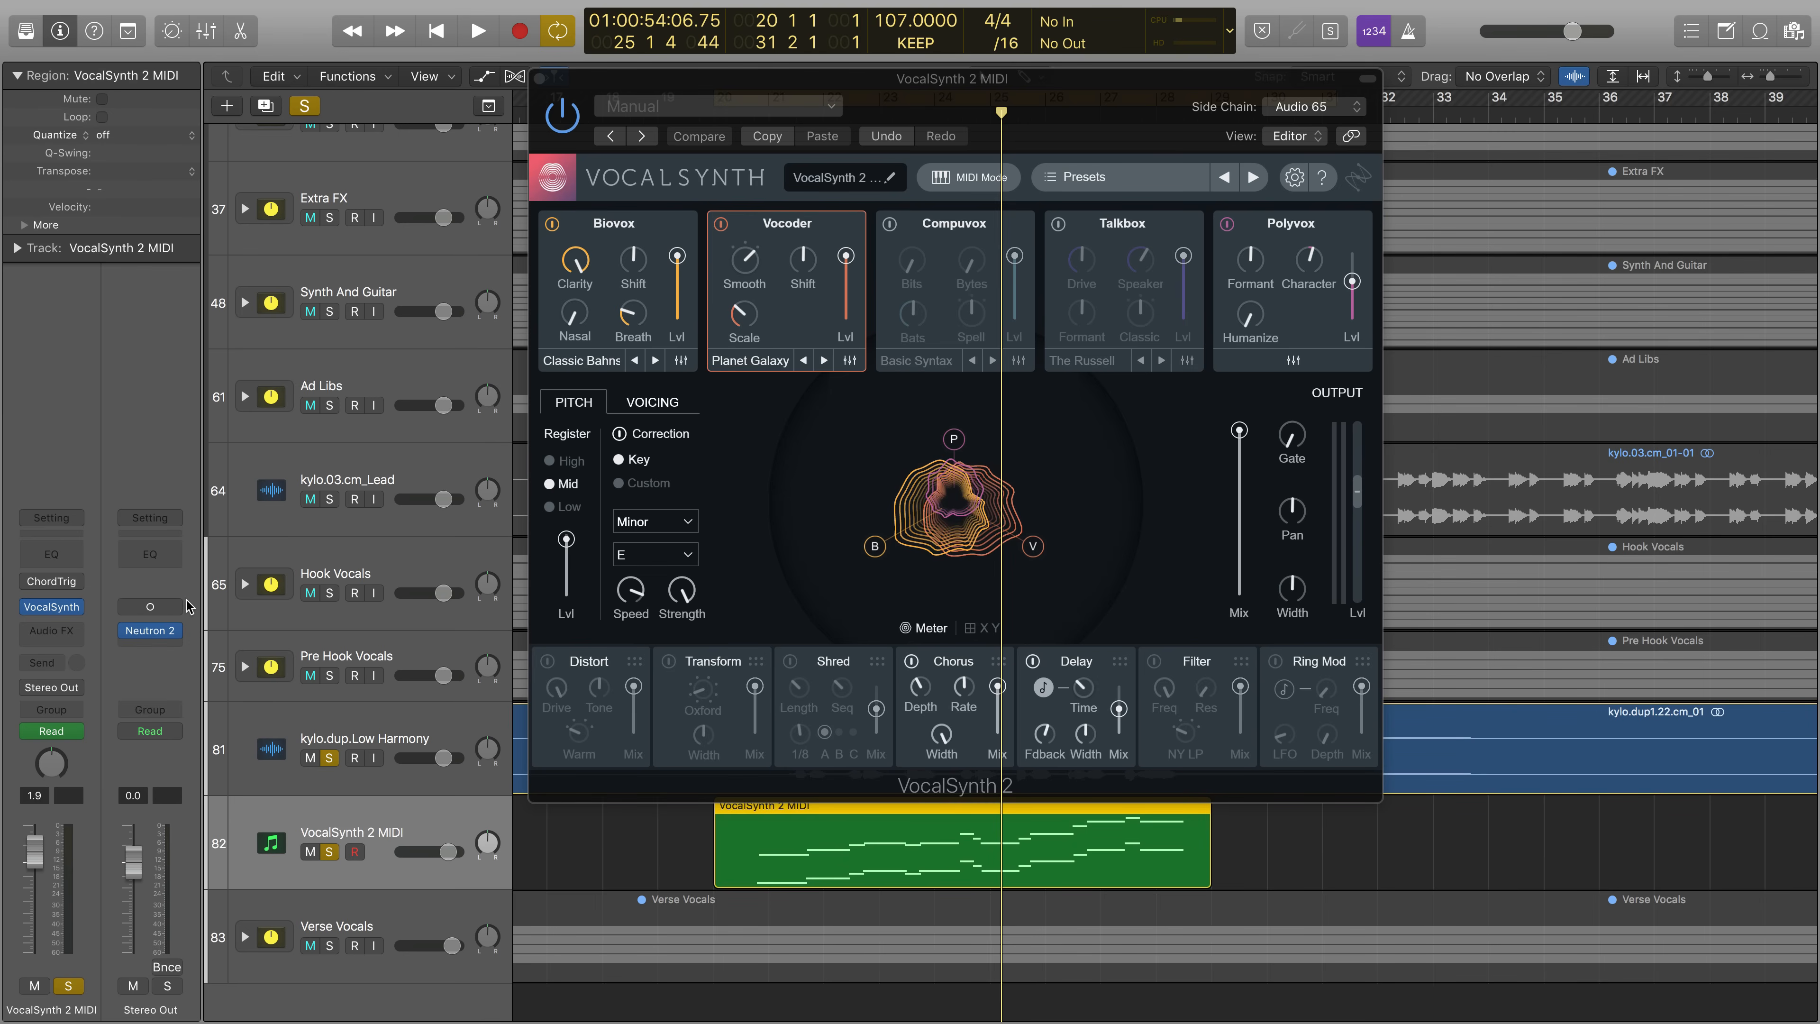
Open the Neutron 2 Visual Mixer on the Stereo Out channel, and move the VocalSynth 2 MIDI track's node louder and to the right.
click(152, 631)
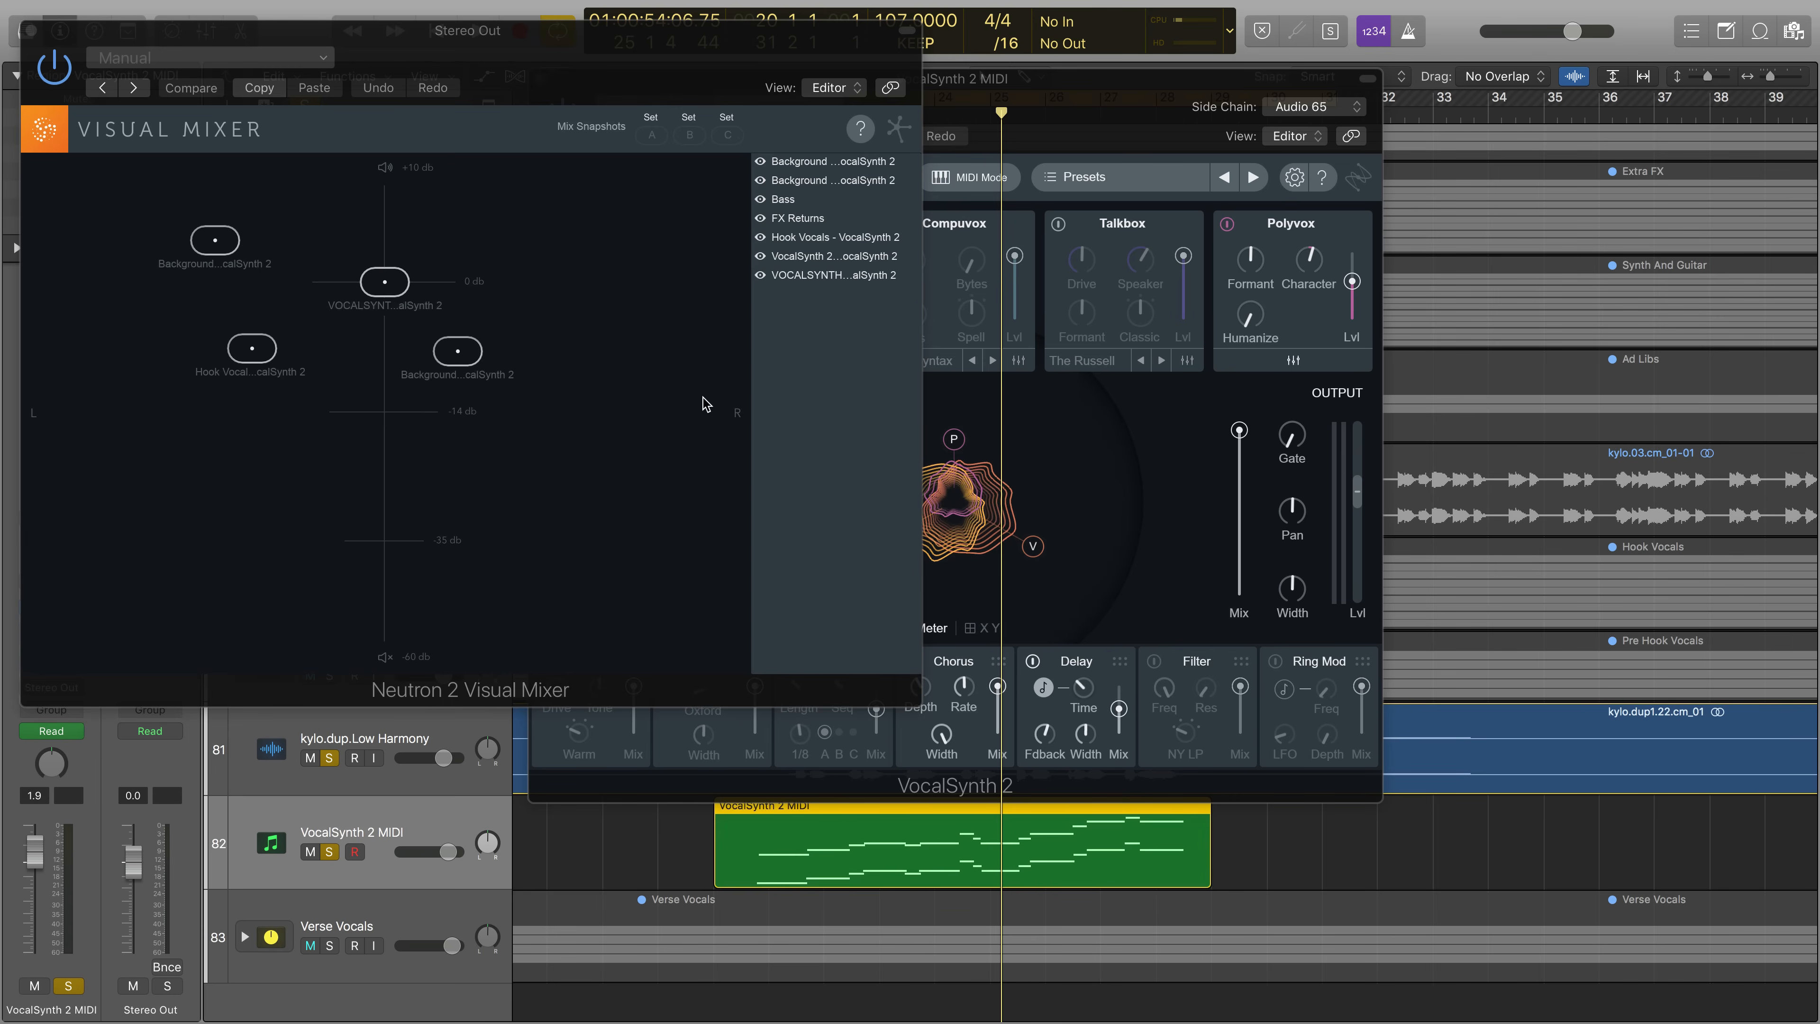
double_click(821, 257)
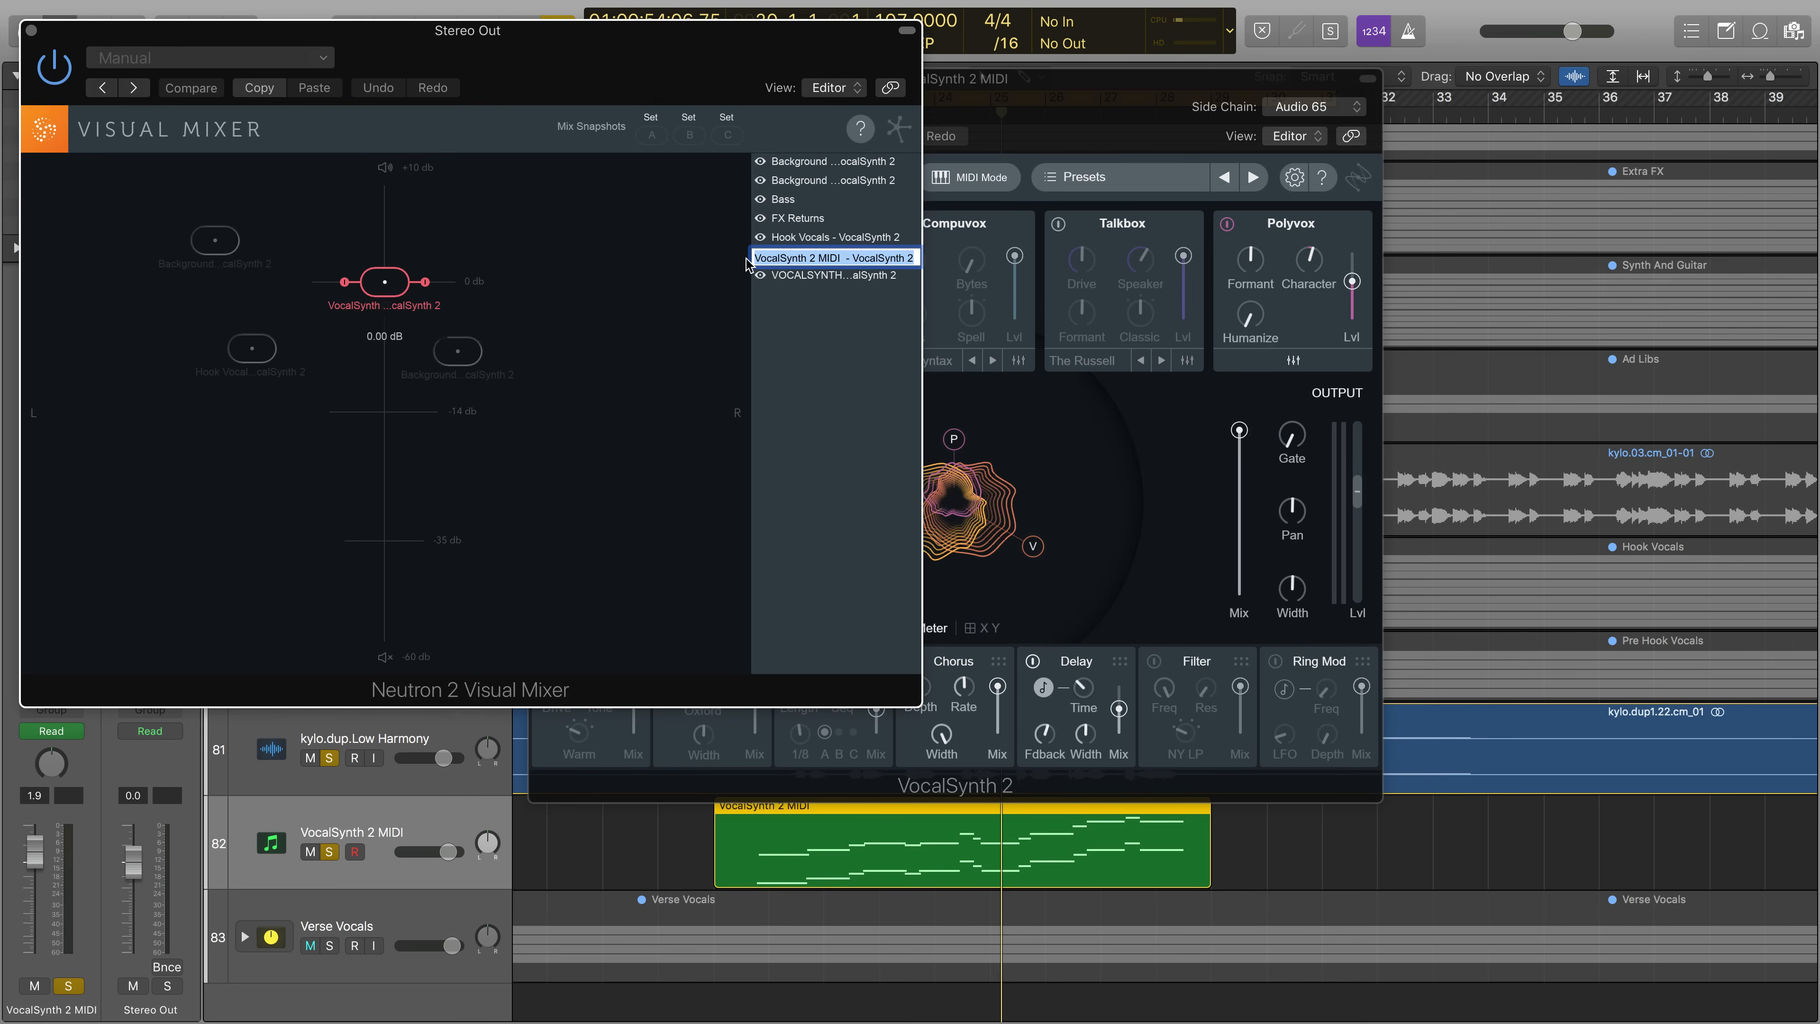
click(815, 398)
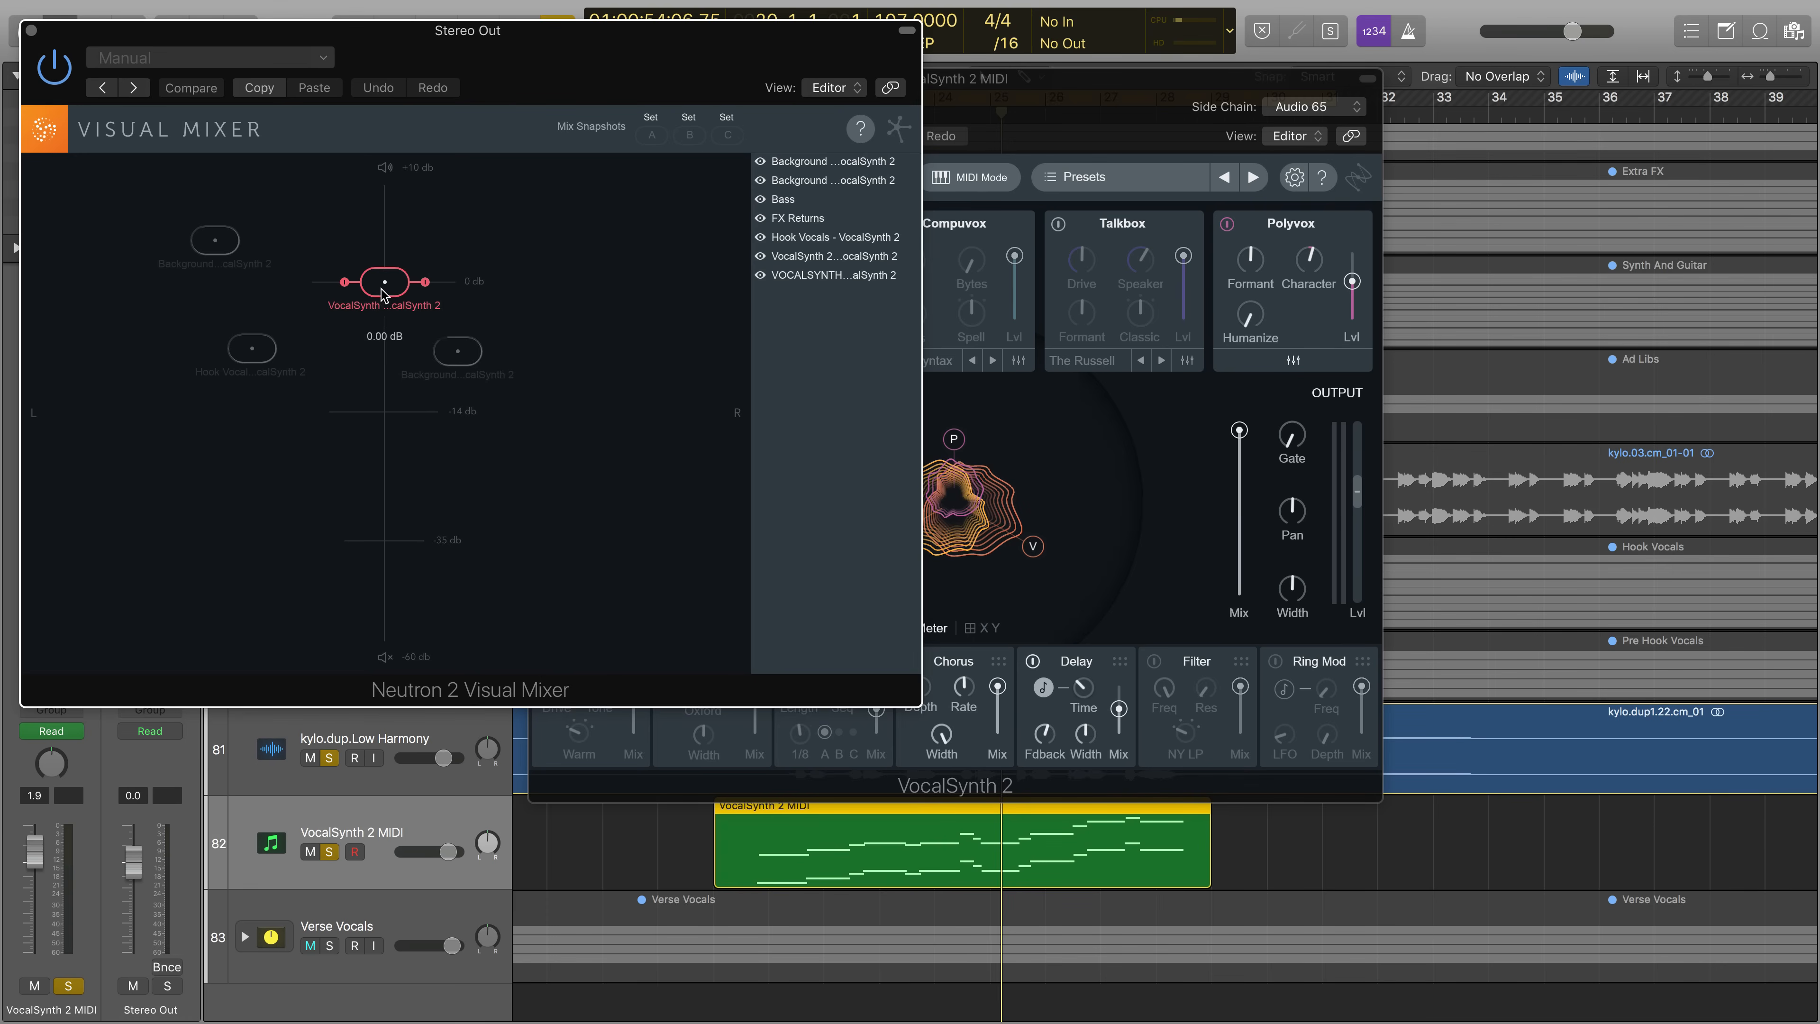
drag(381, 288, 429, 249)
Play and restart the full mix from bar 20, and raise the output Width of VocalSynth on the VocalSynth 2 MIDI track during playback.
key(space)
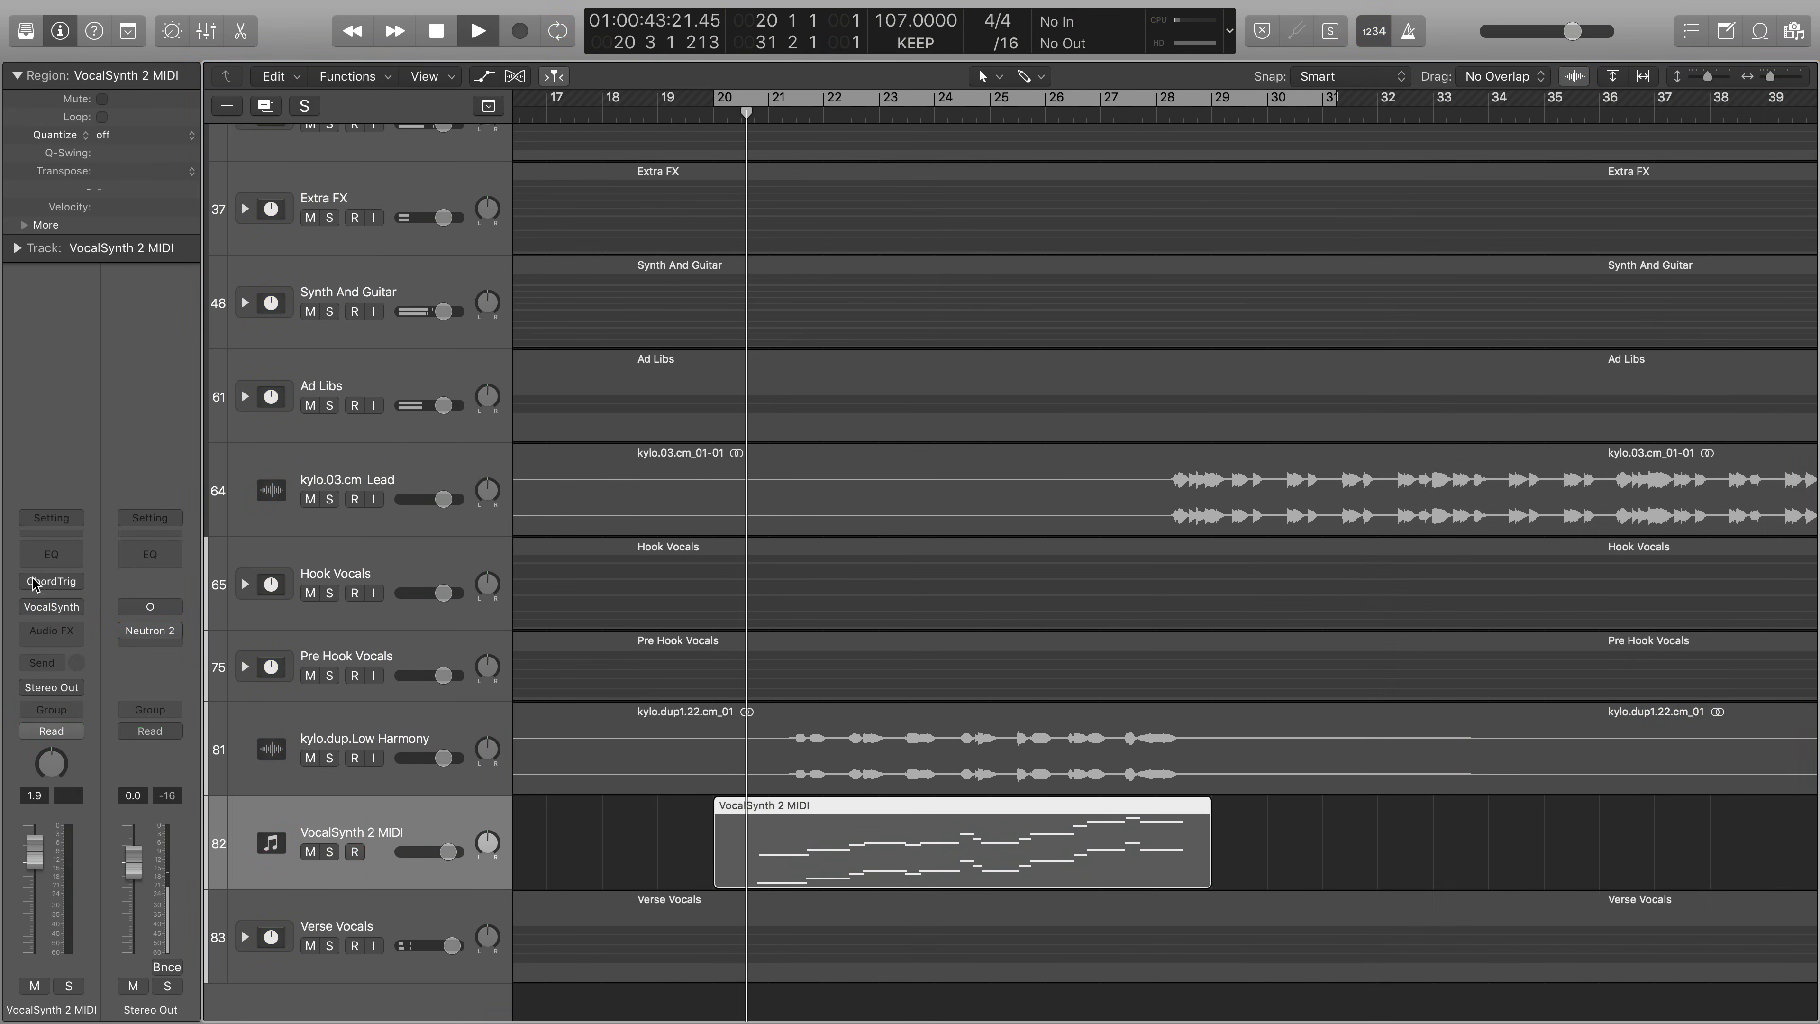
mouse_move(32, 607)
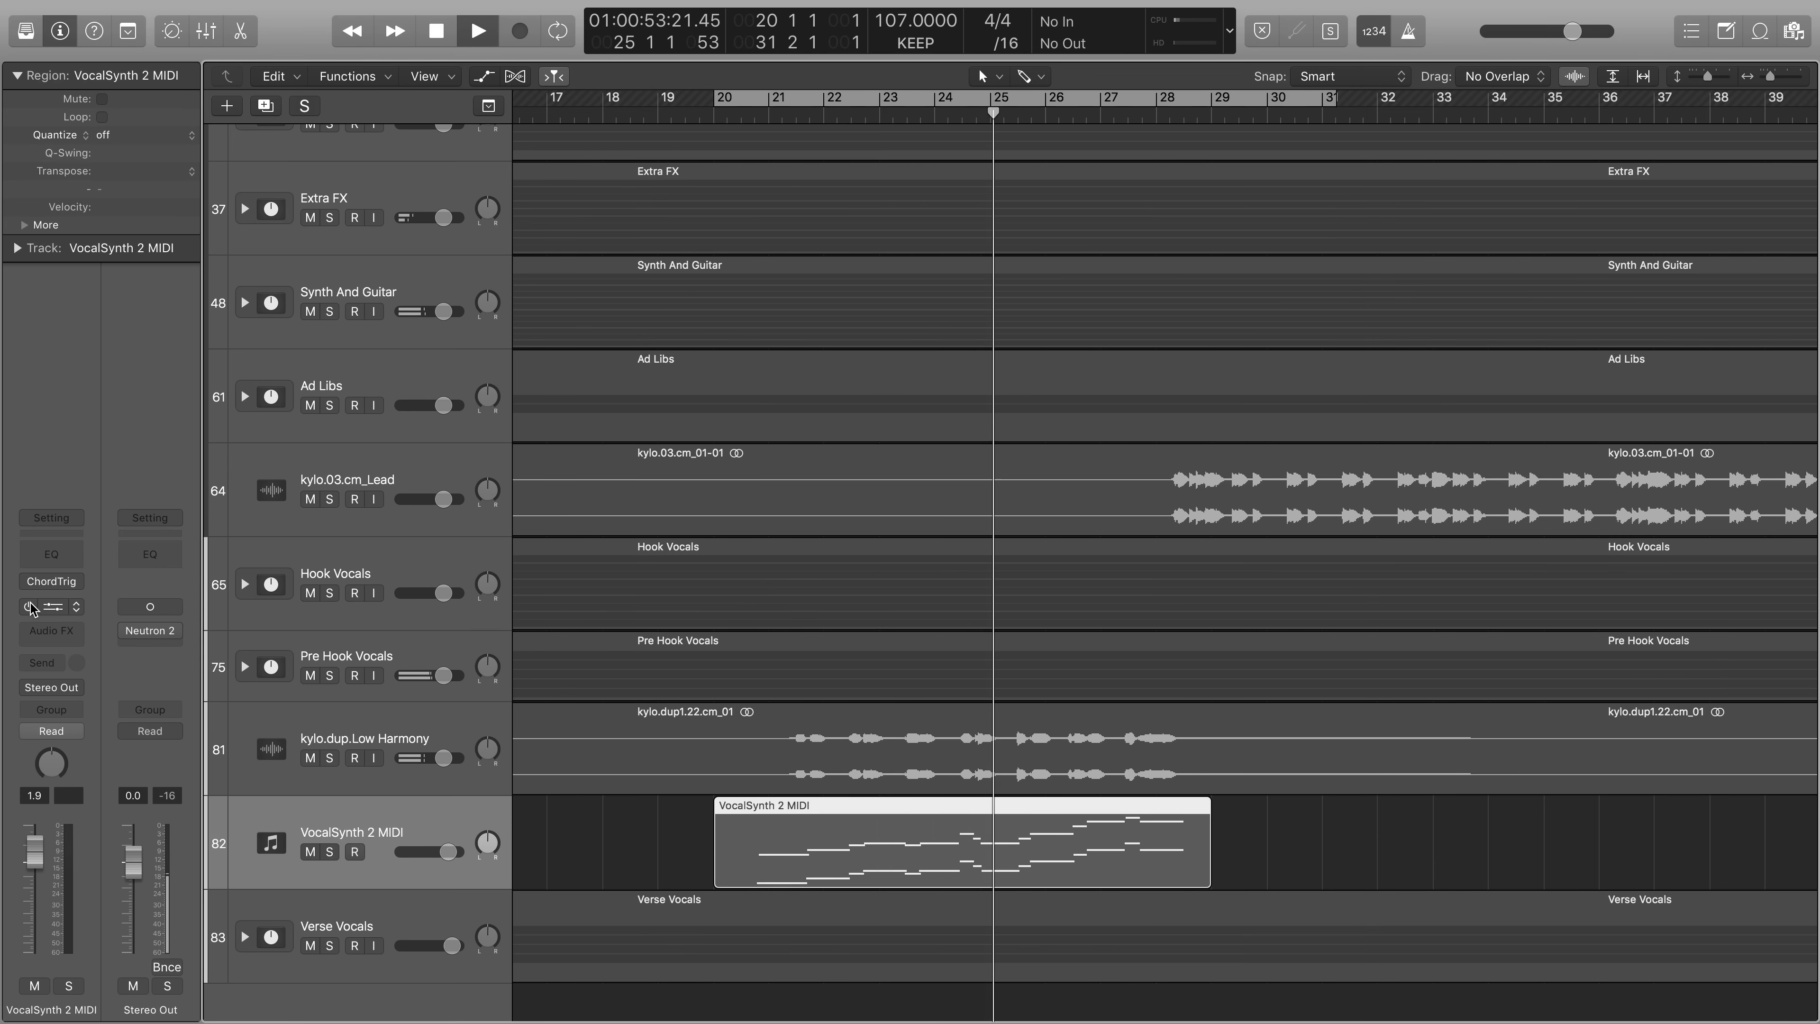
key(space)
key(space)
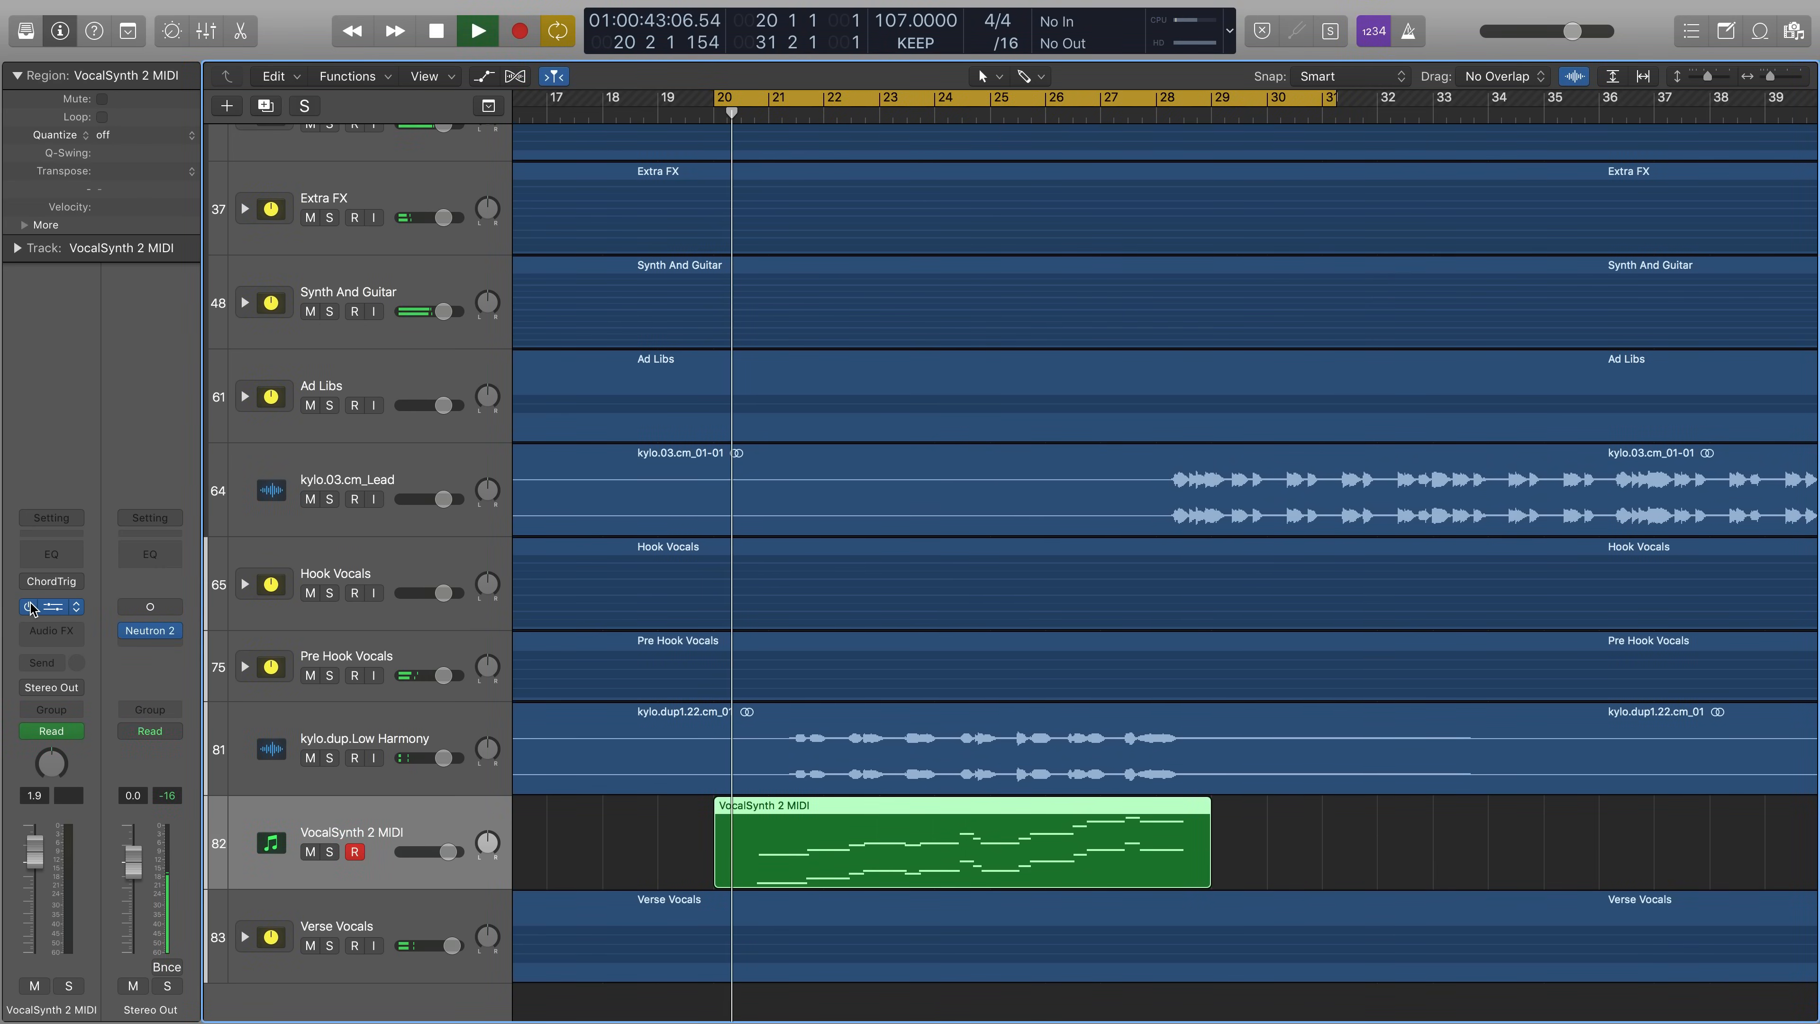
click(54, 608)
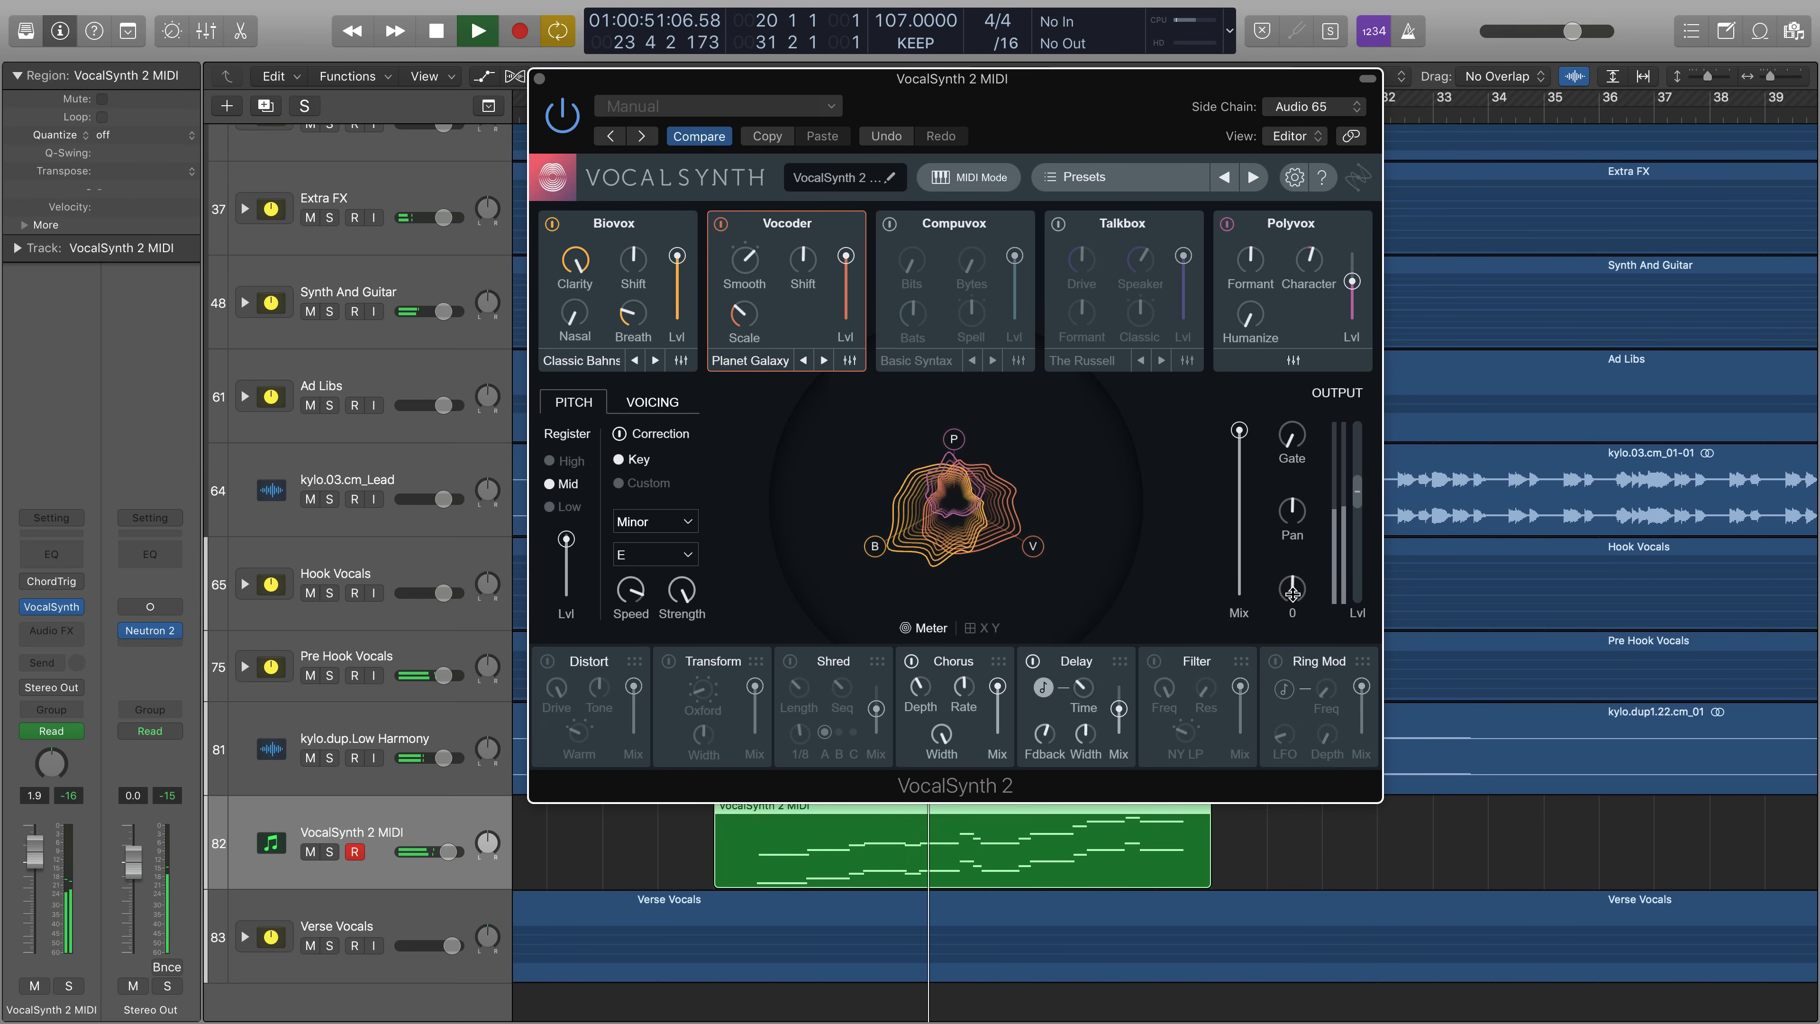
drag(1292, 589, 1288, 520)
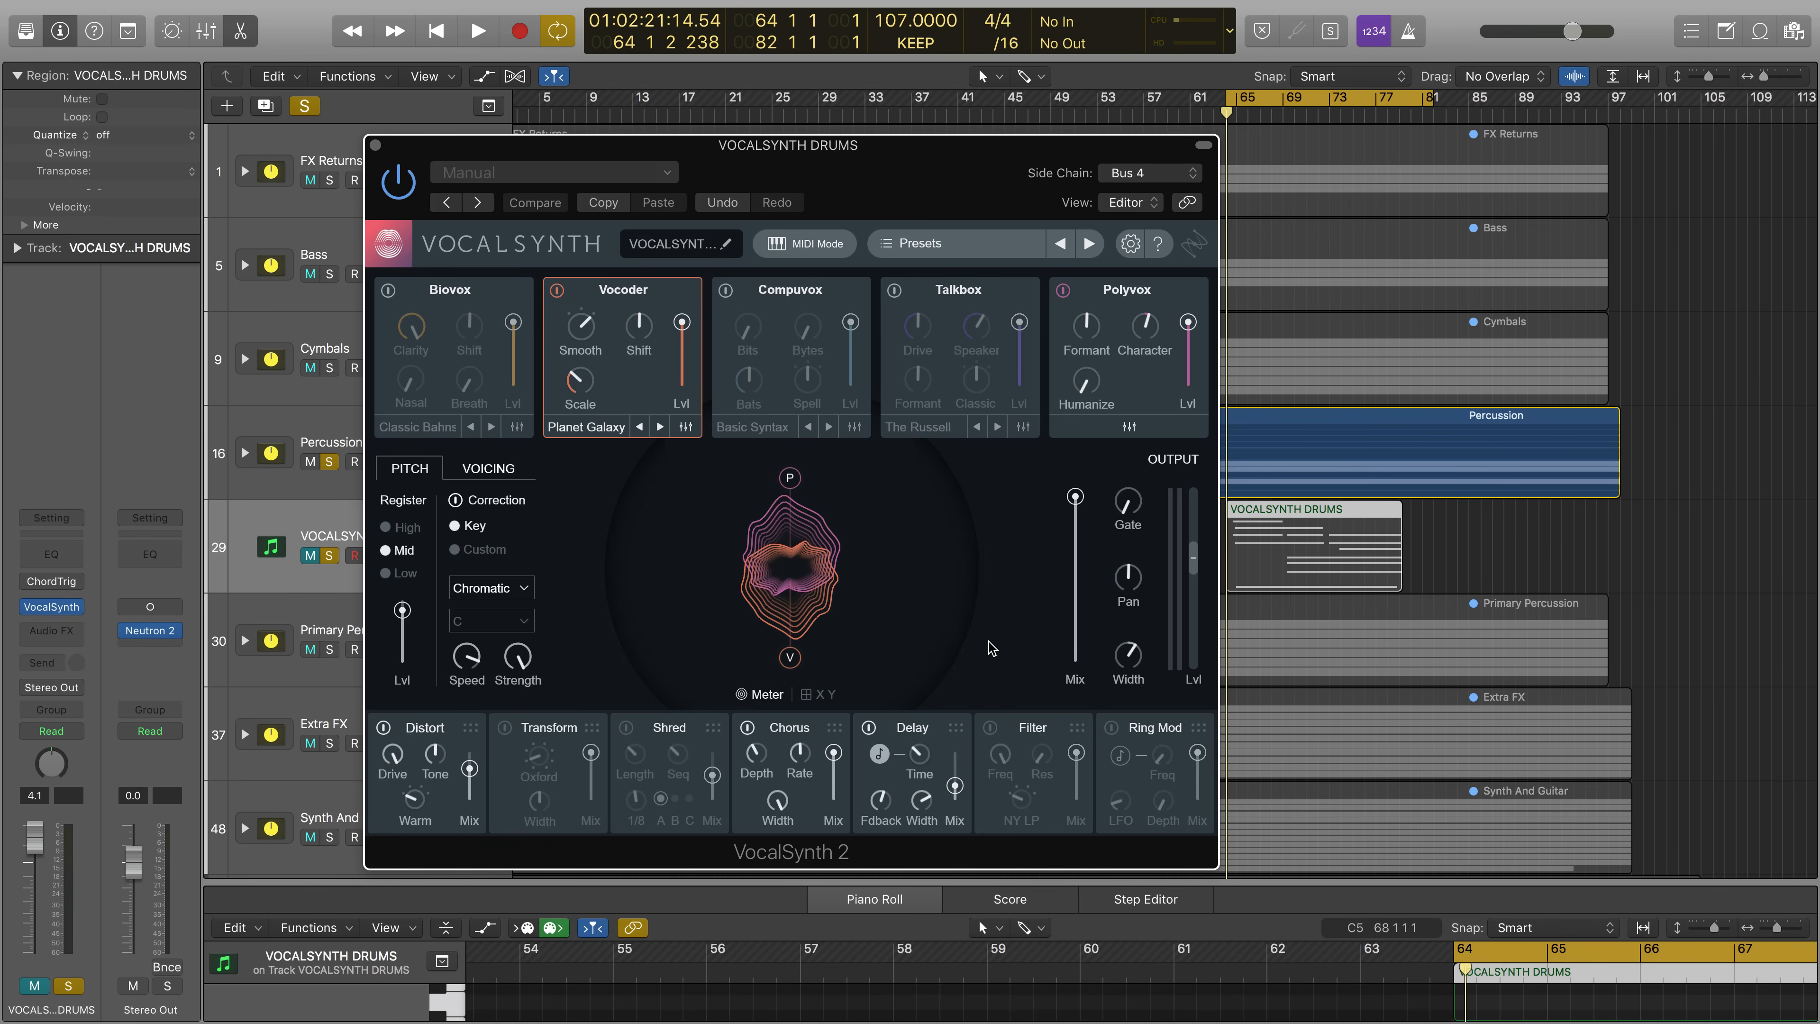
Play the VOCALSYNTH DRUMS section with its track and Percussion soloed, and compare it with the full mix.
key(space)
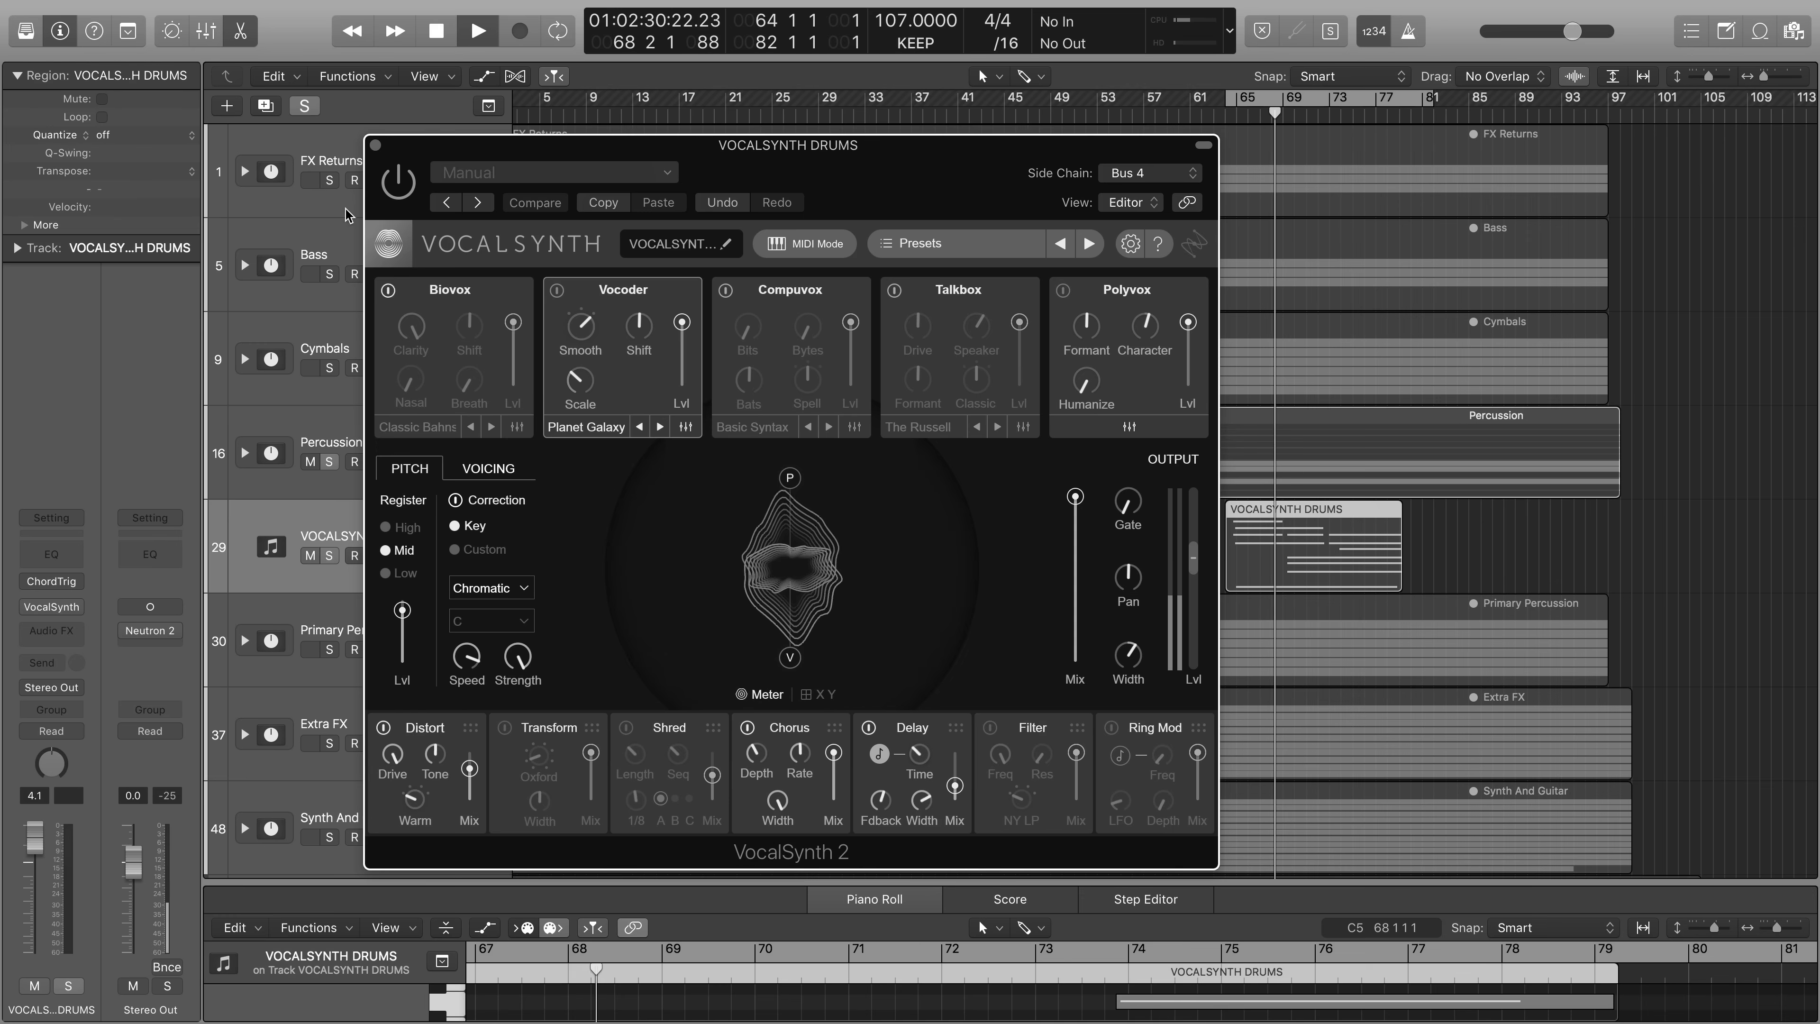
click(309, 105)
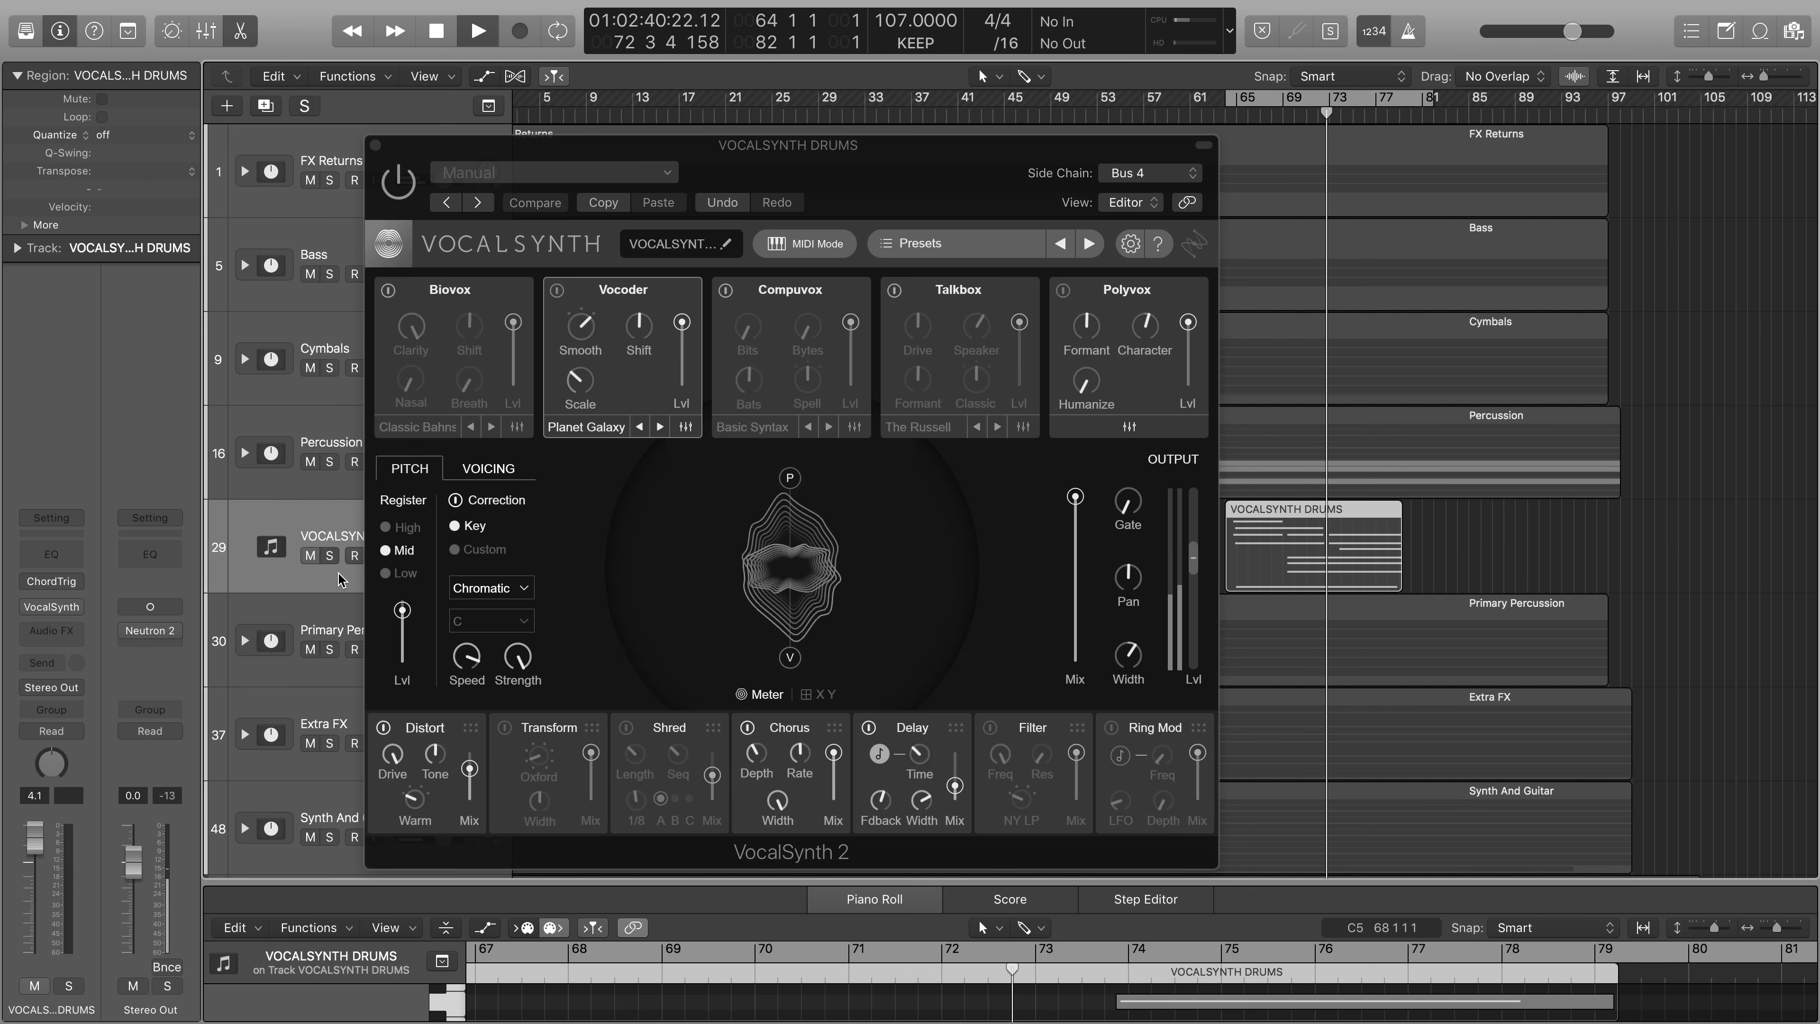
key(space)
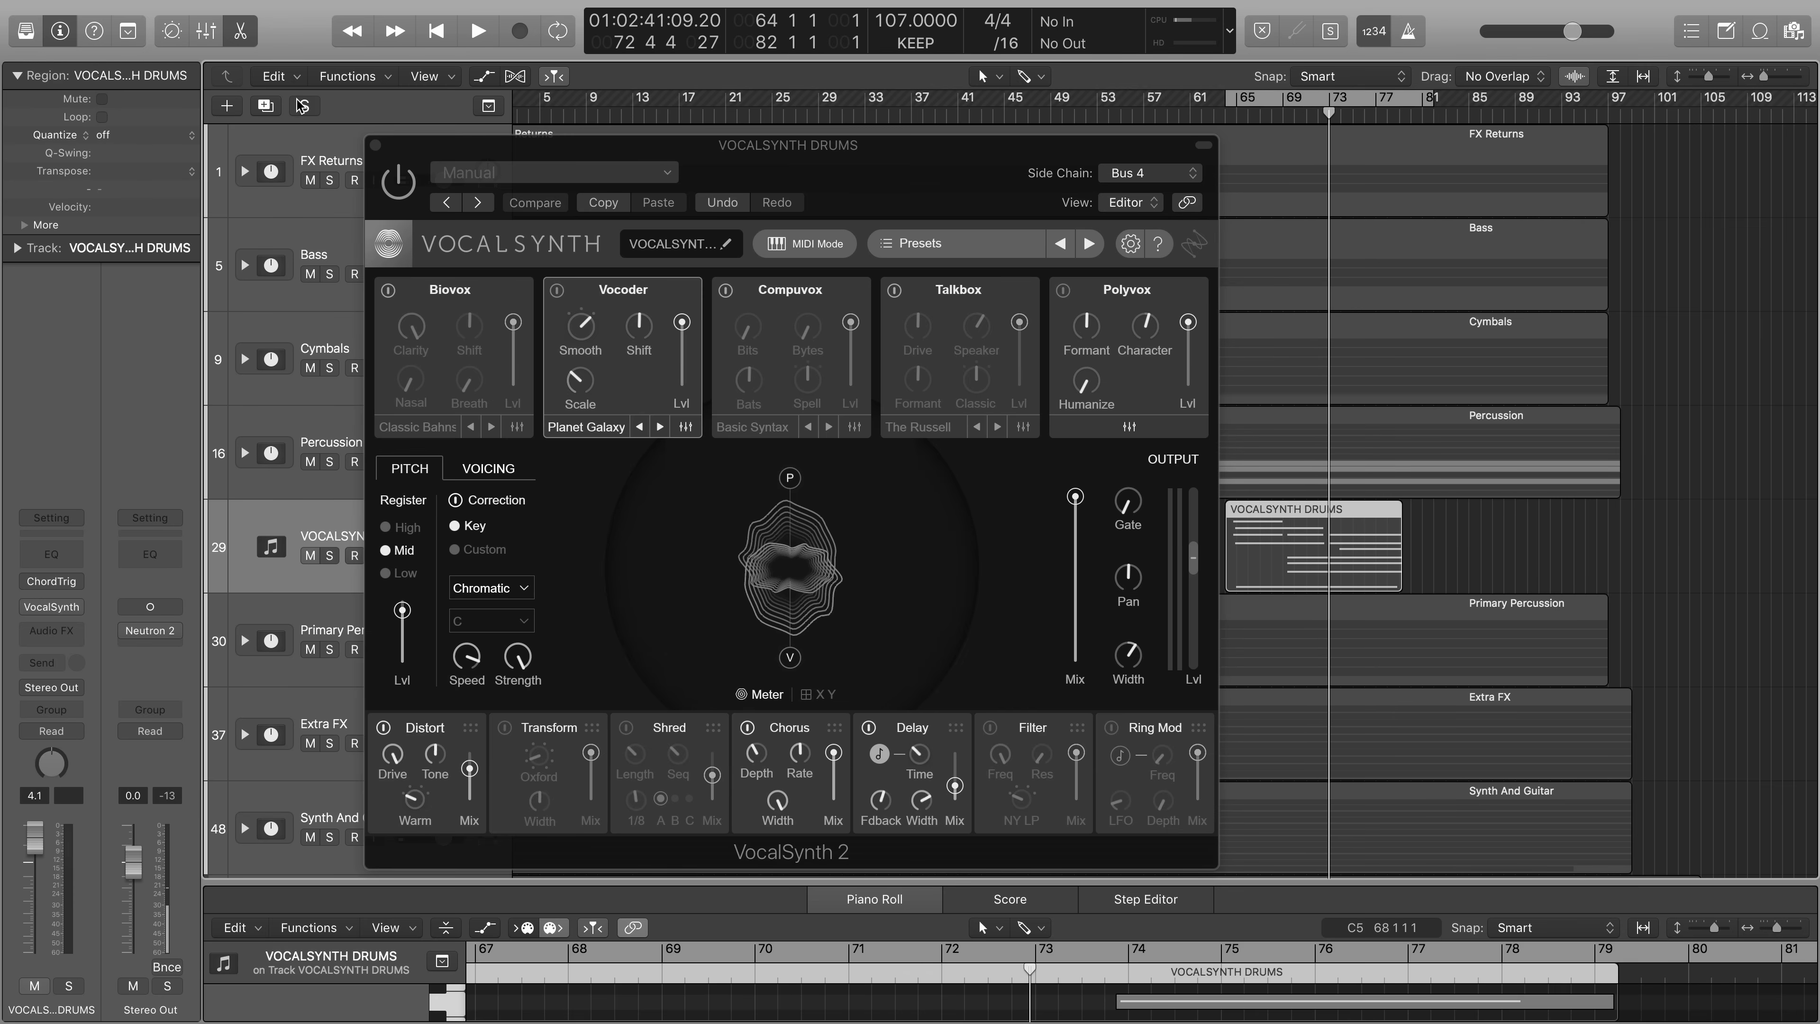
key(s)
key(space)
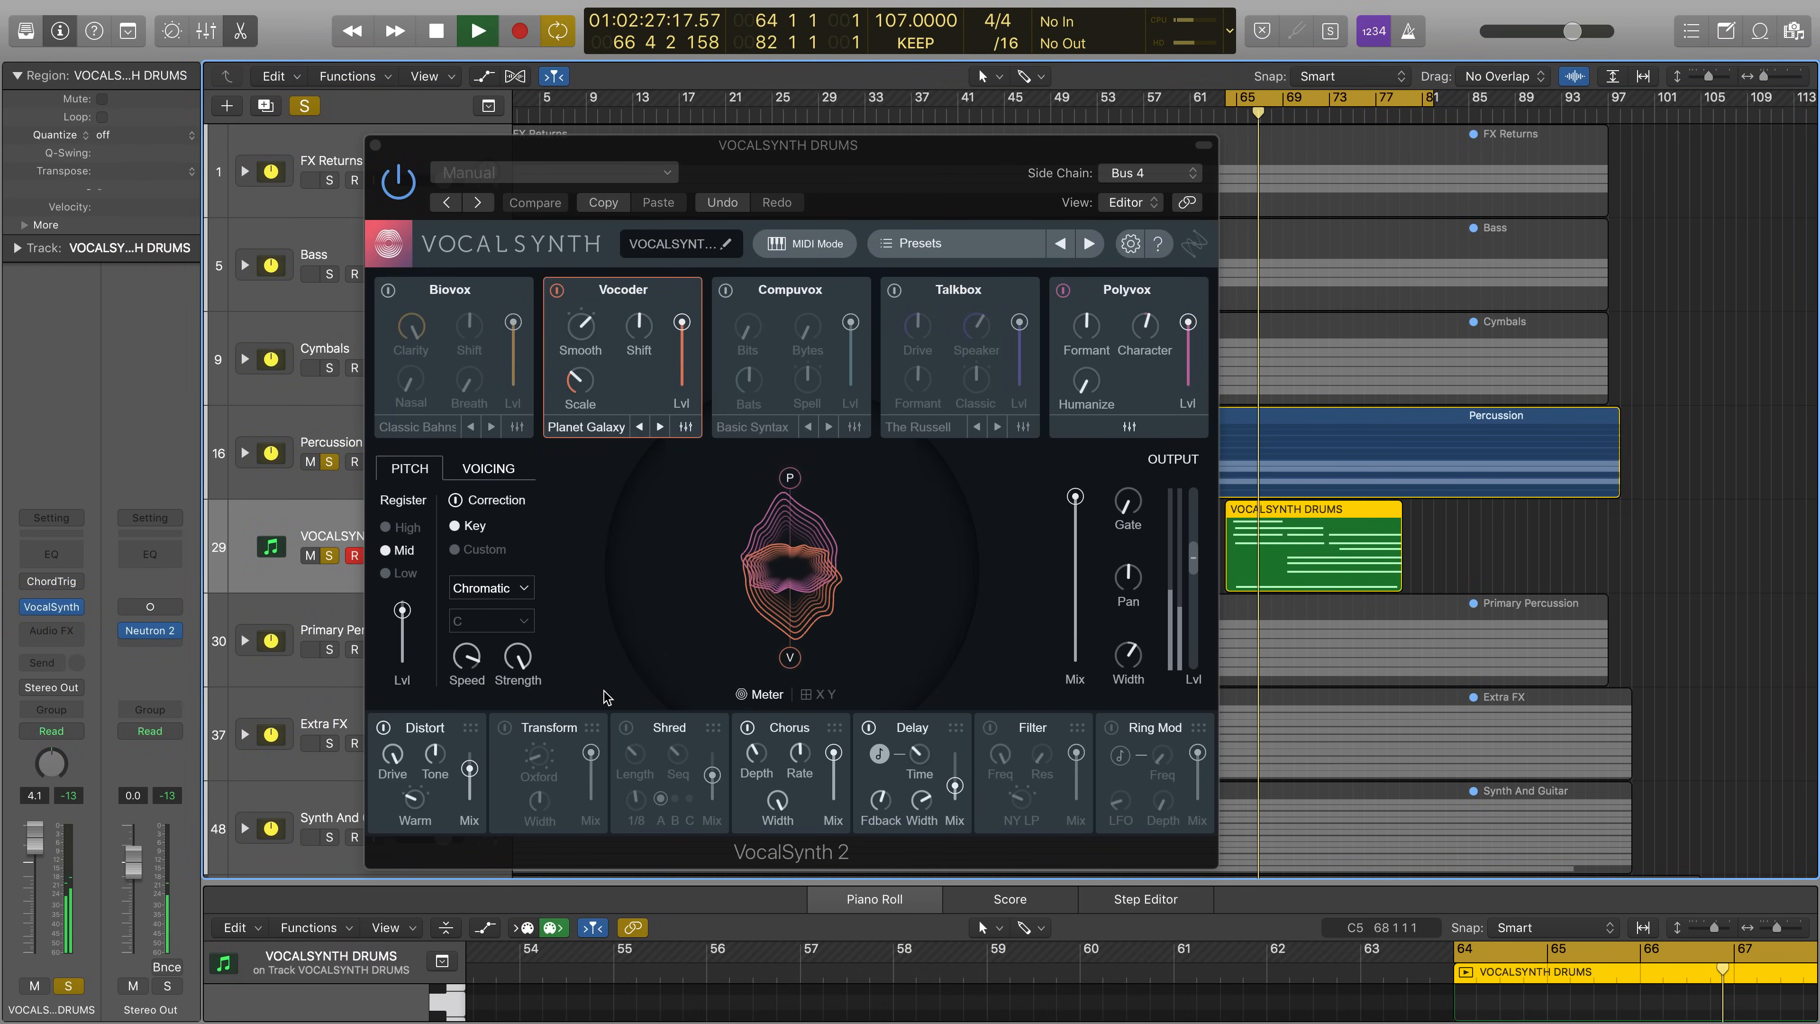
click(306, 107)
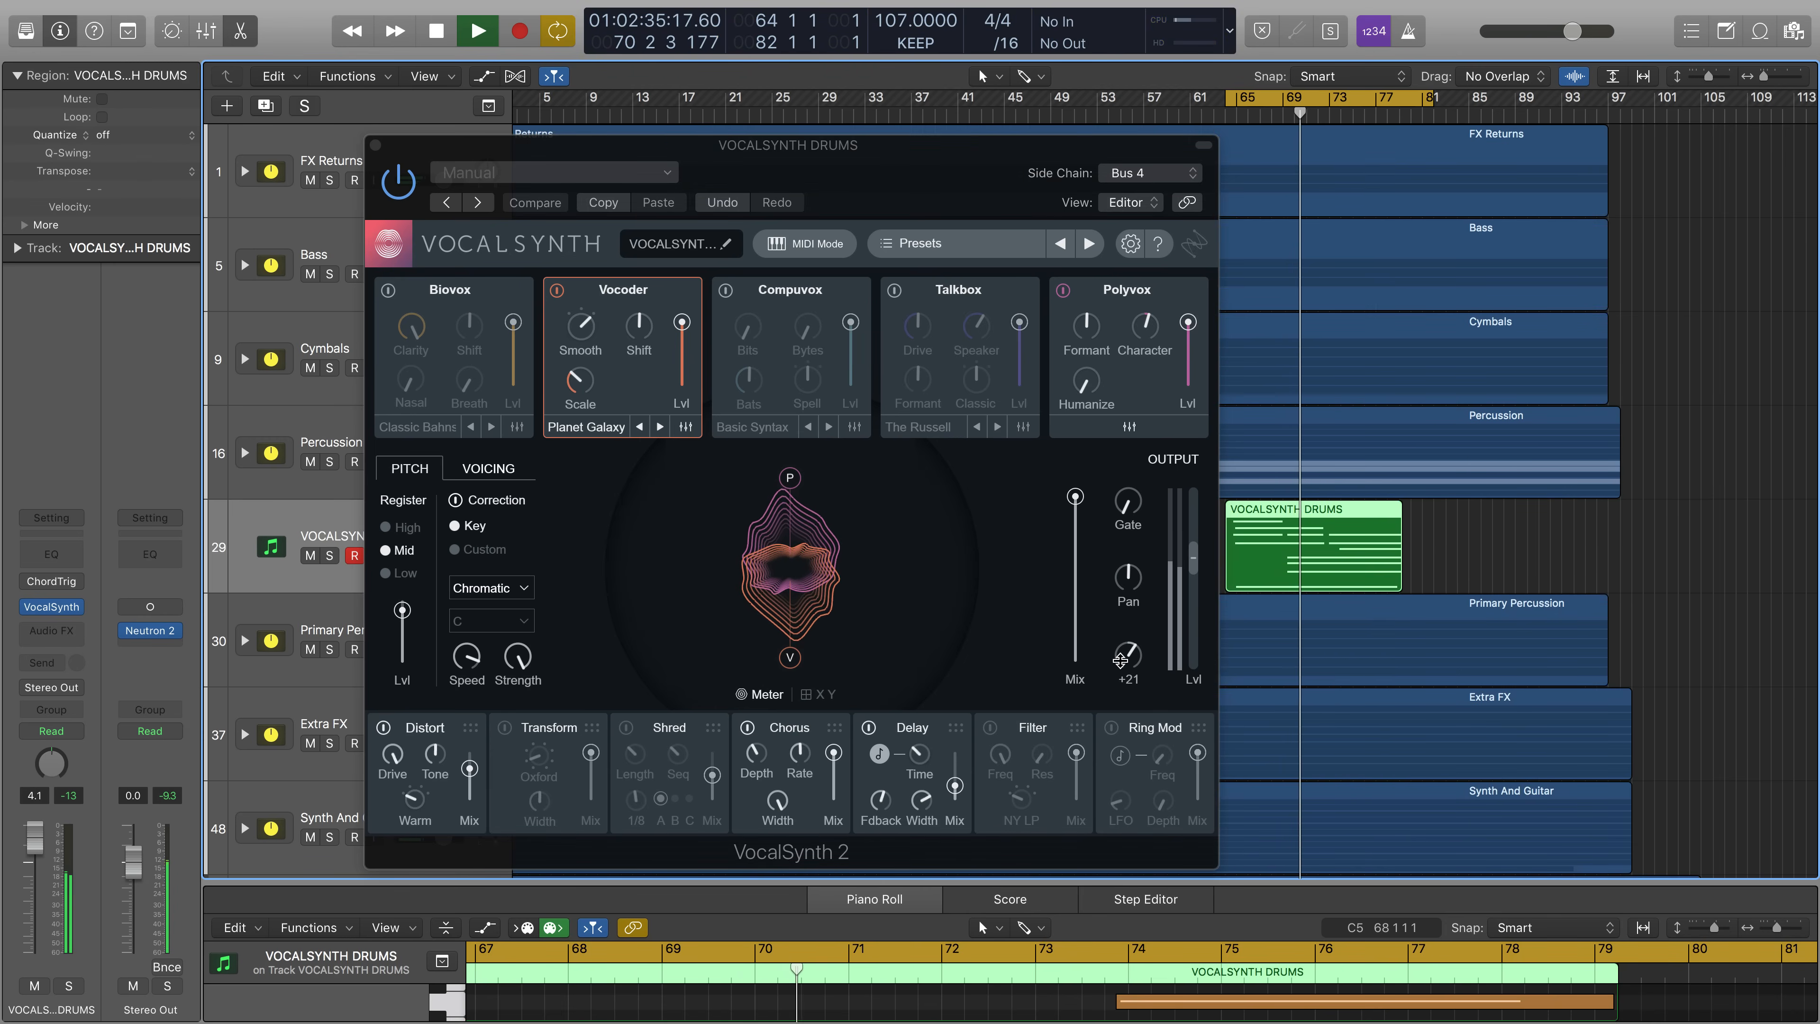
Raise the output Width of VocalSynth on the VOCALSYNTH DRUMS track during playback, and toggle the solos to compare.
mouse_move(1128, 653)
mouse_down()
mouse_move(1117, 631)
mouse_move(1120, 649)
mouse_up()
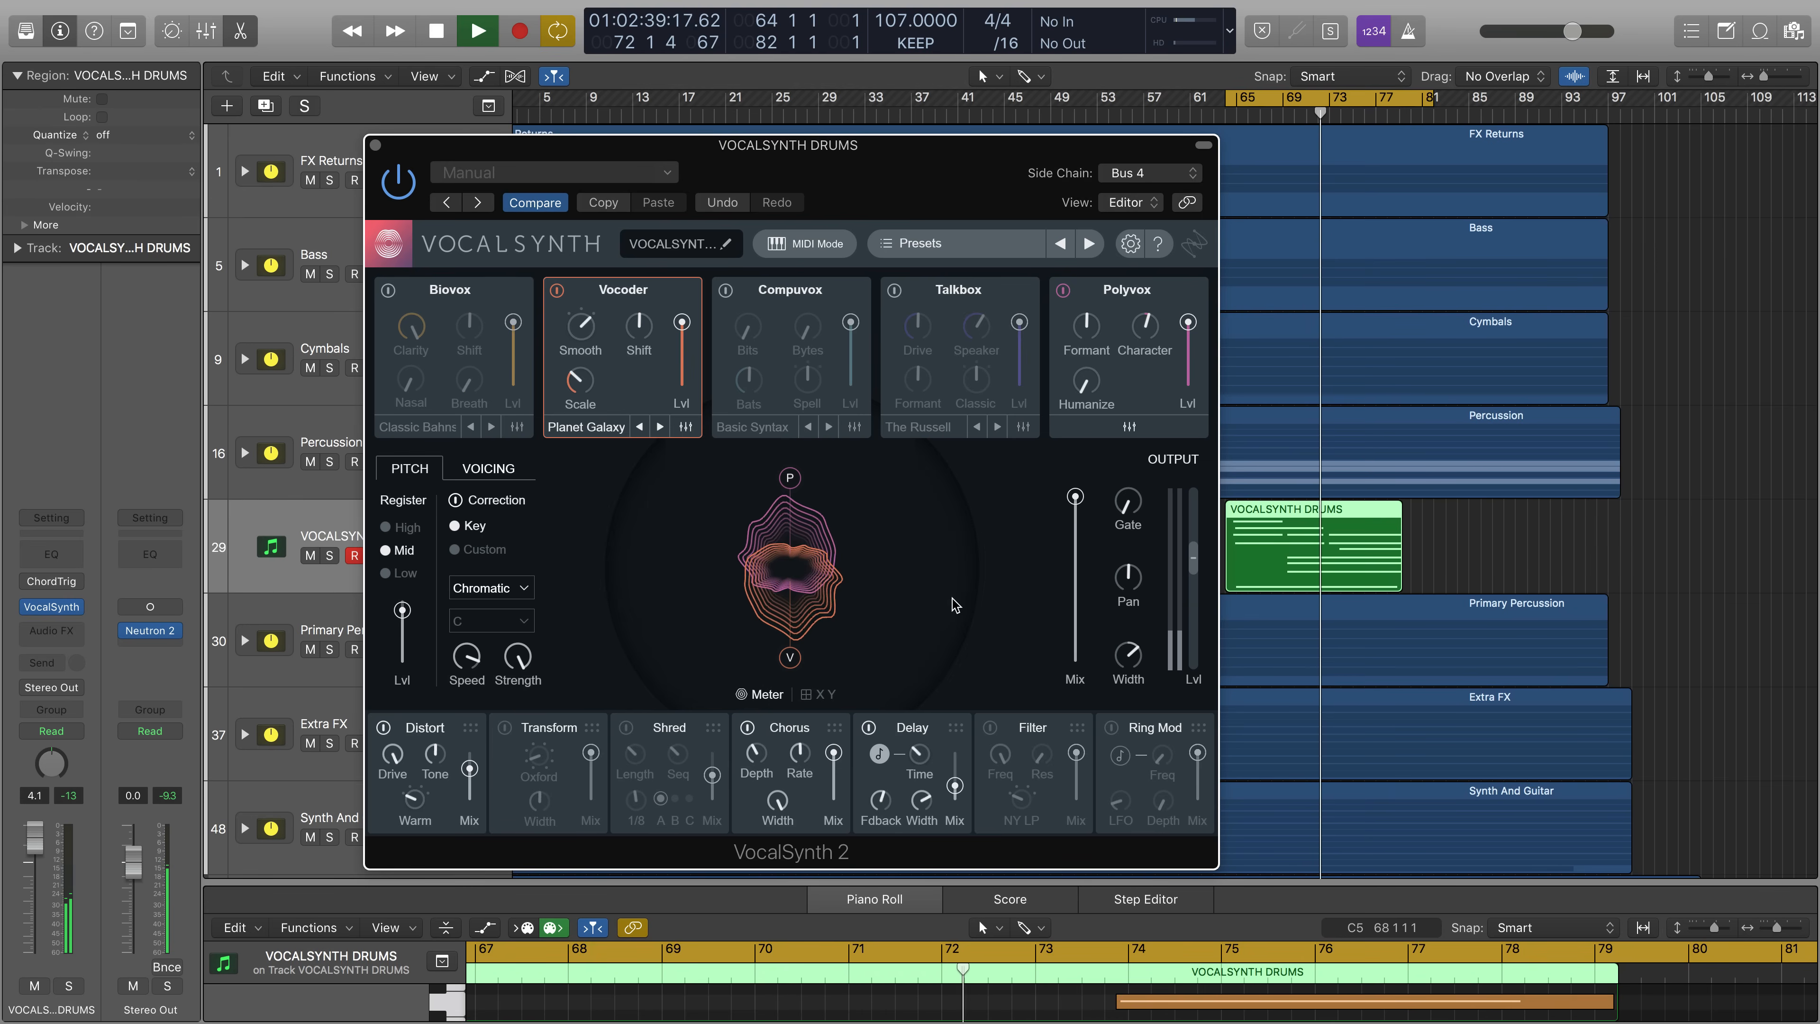
click(306, 106)
click(308, 107)
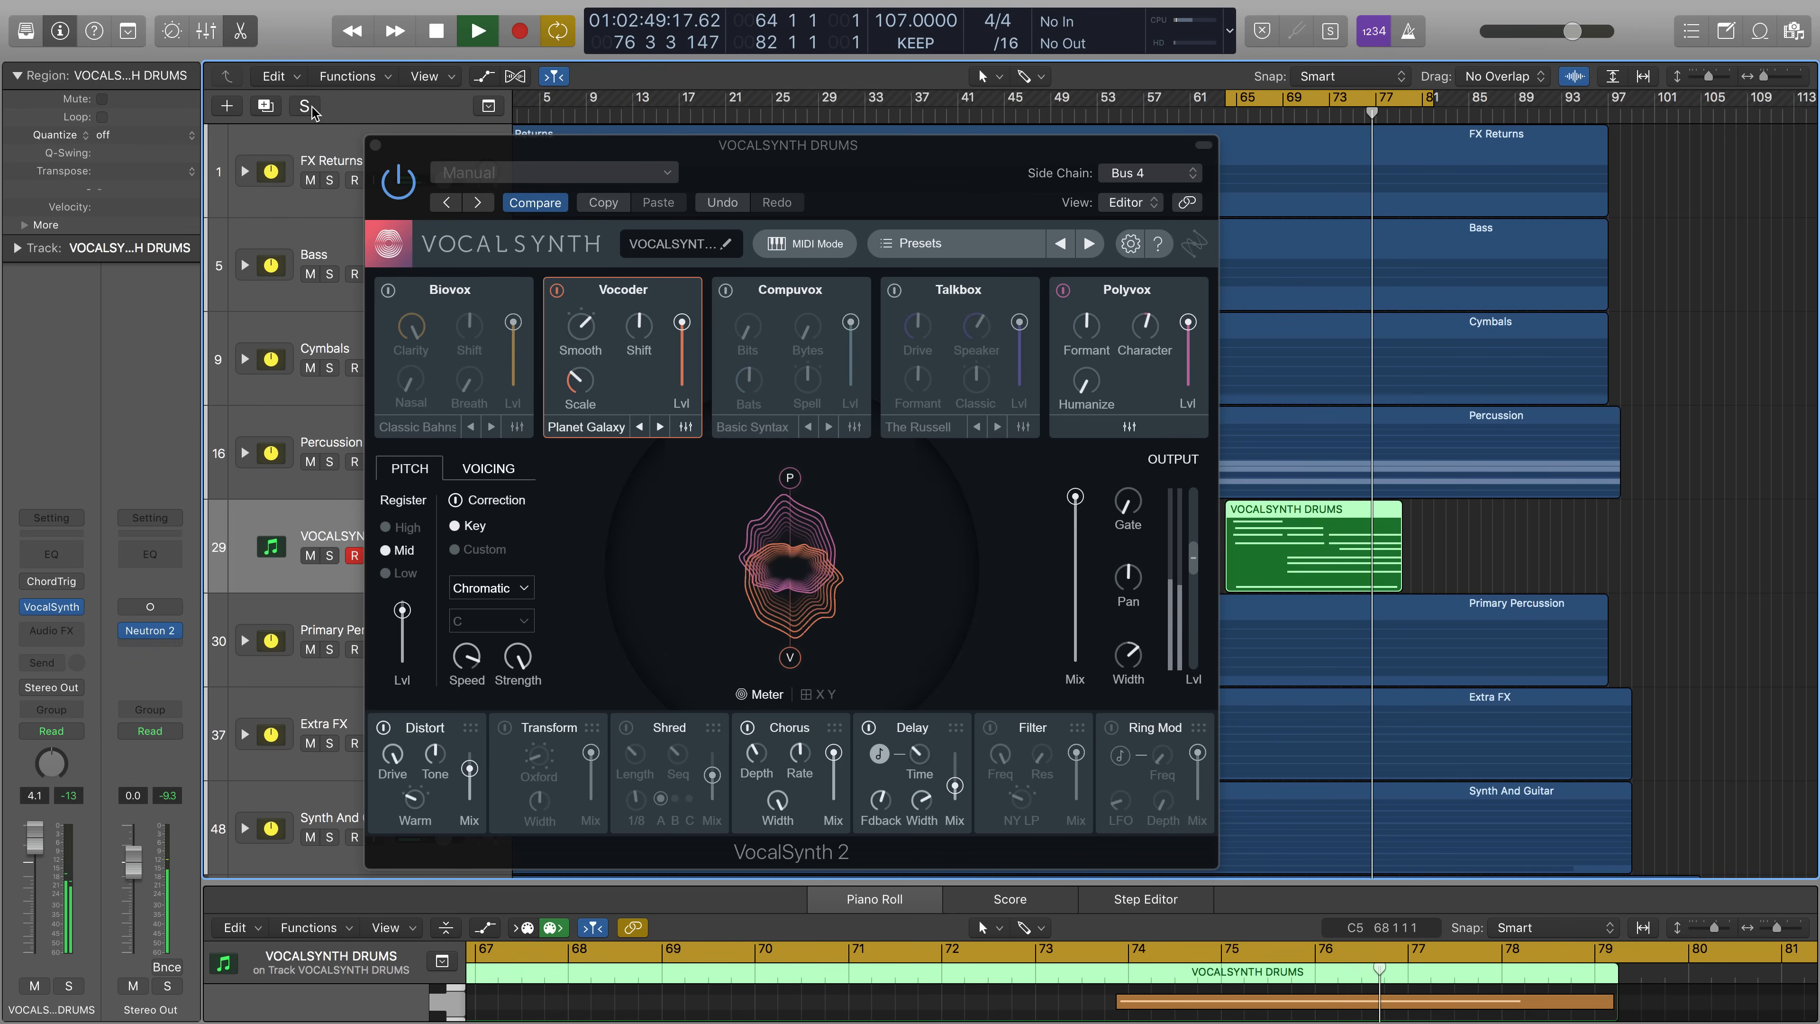
key(space)
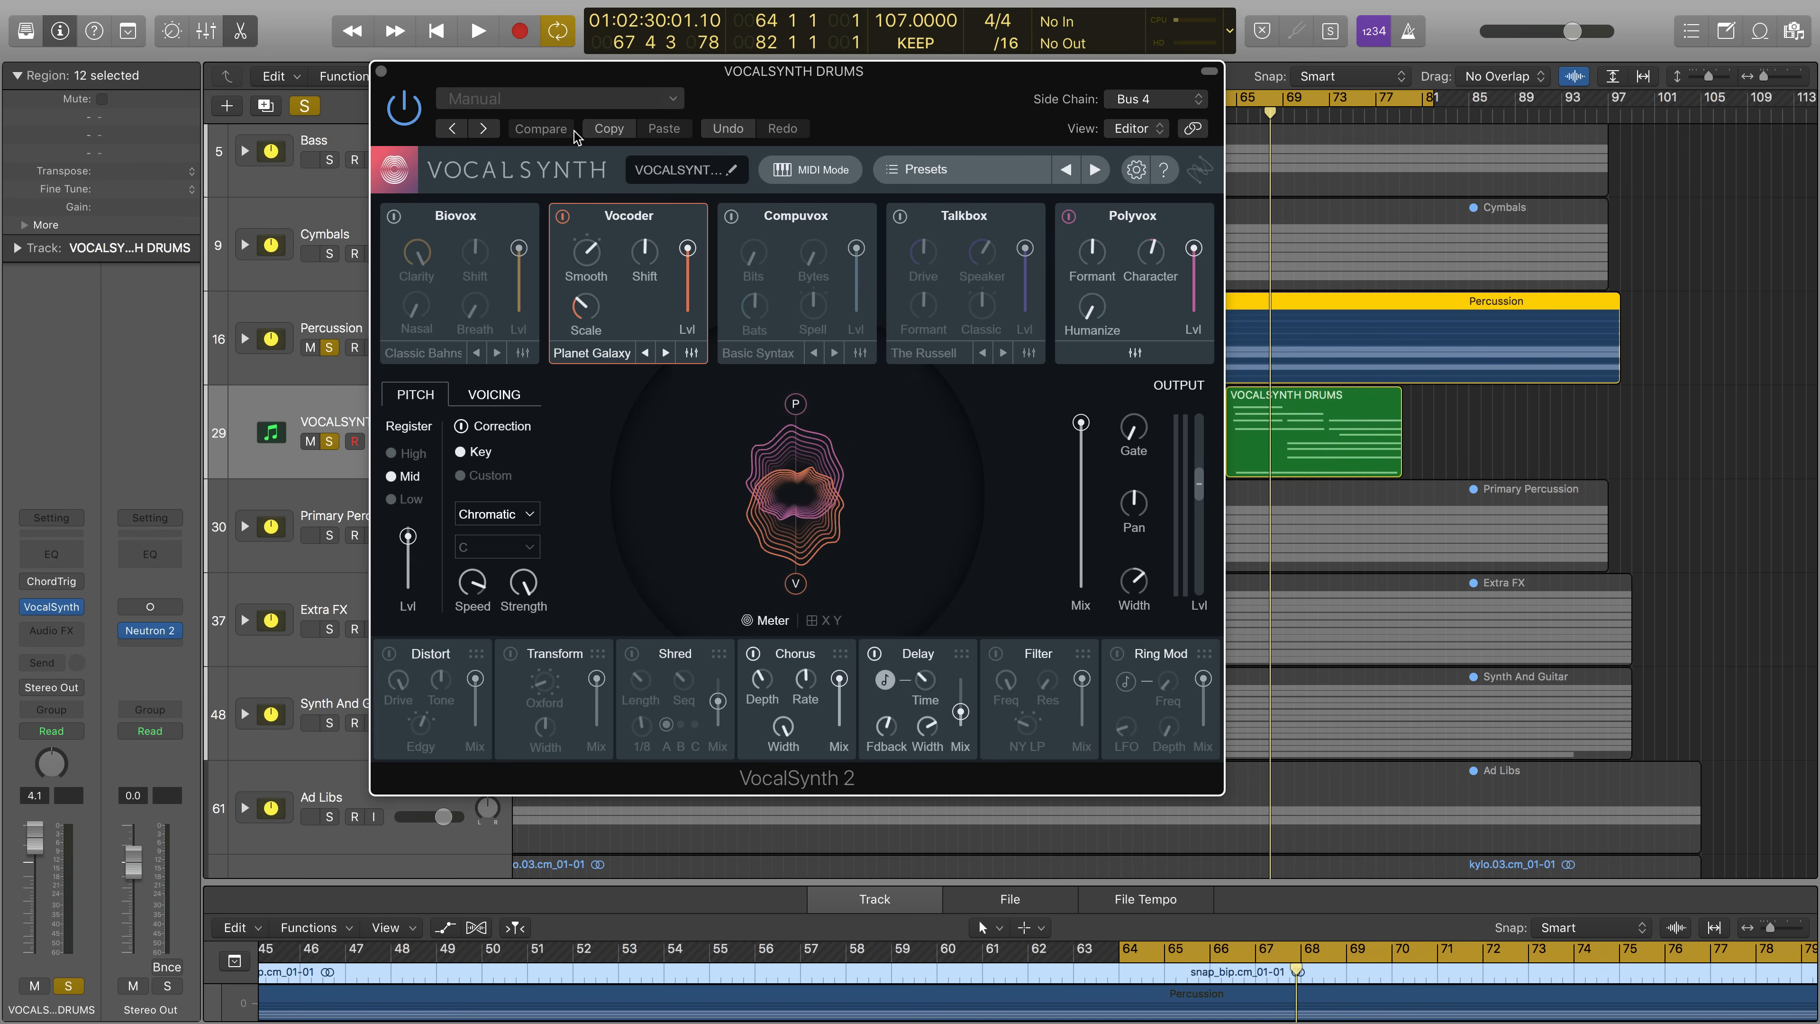
Close the VocalSynth window, expand the Percussion track stack to examine the tracks inside it, and collapse it again.
click(382, 72)
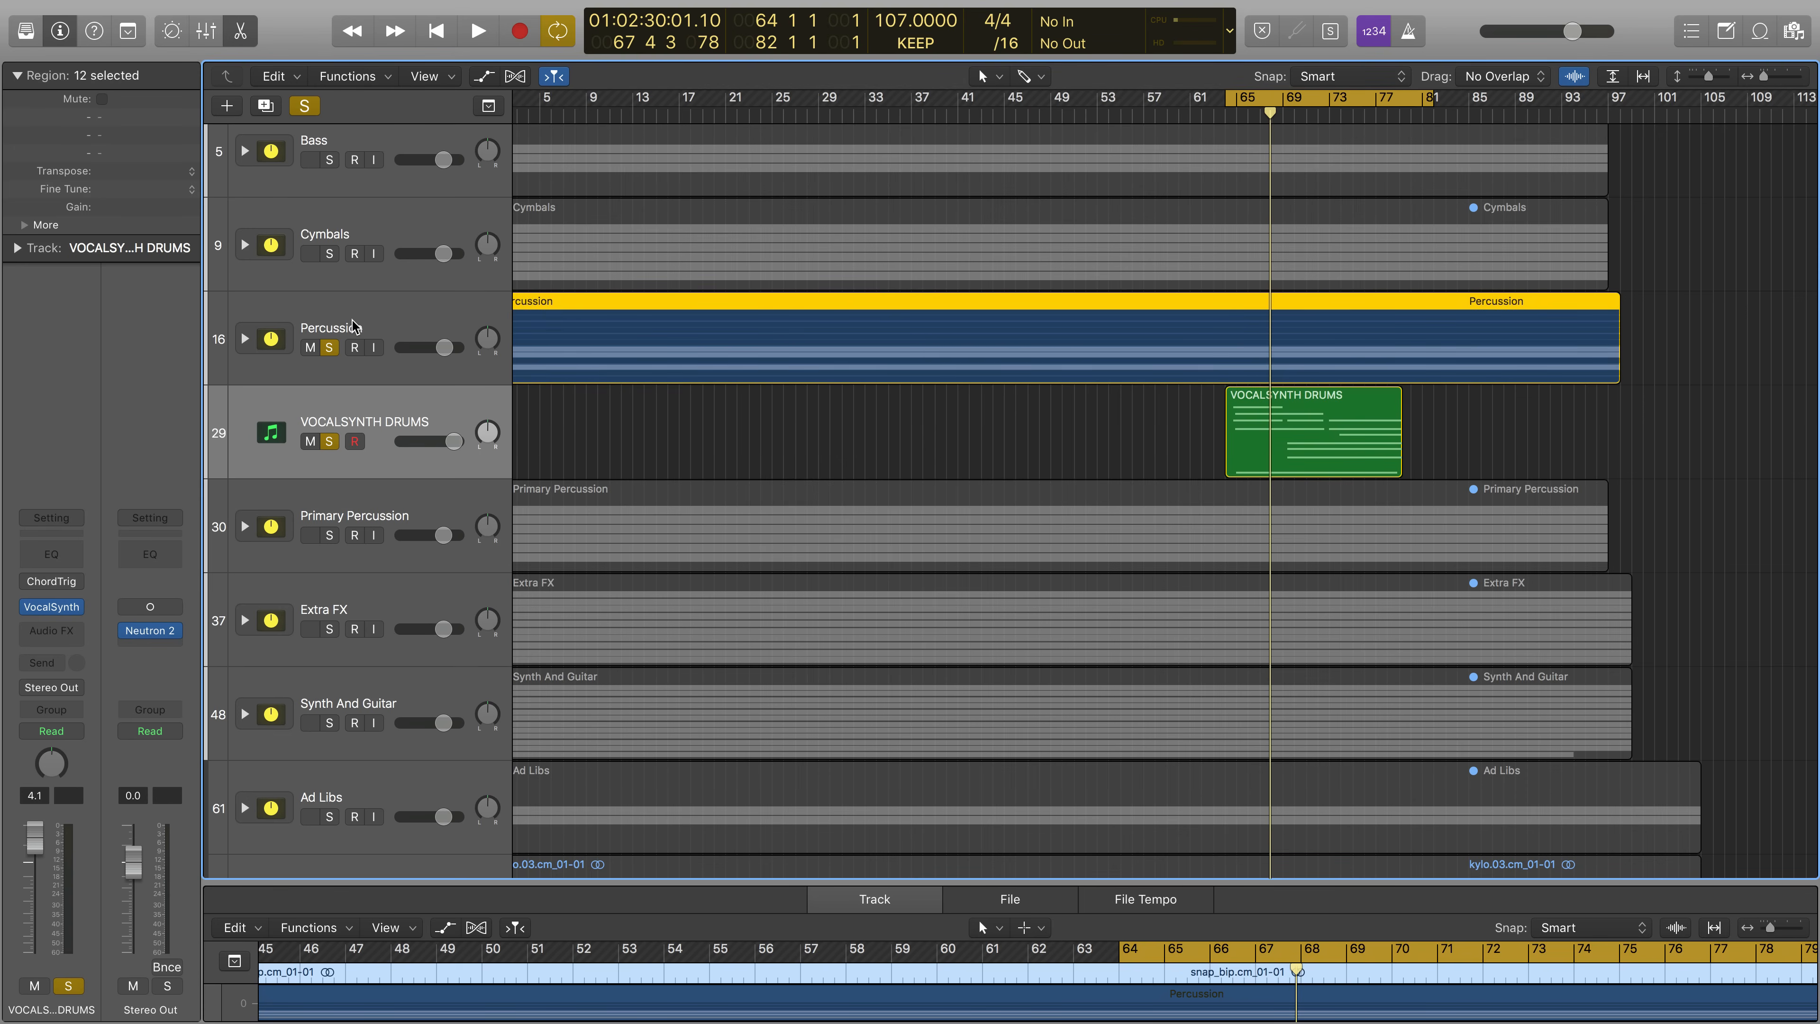
click(419, 318)
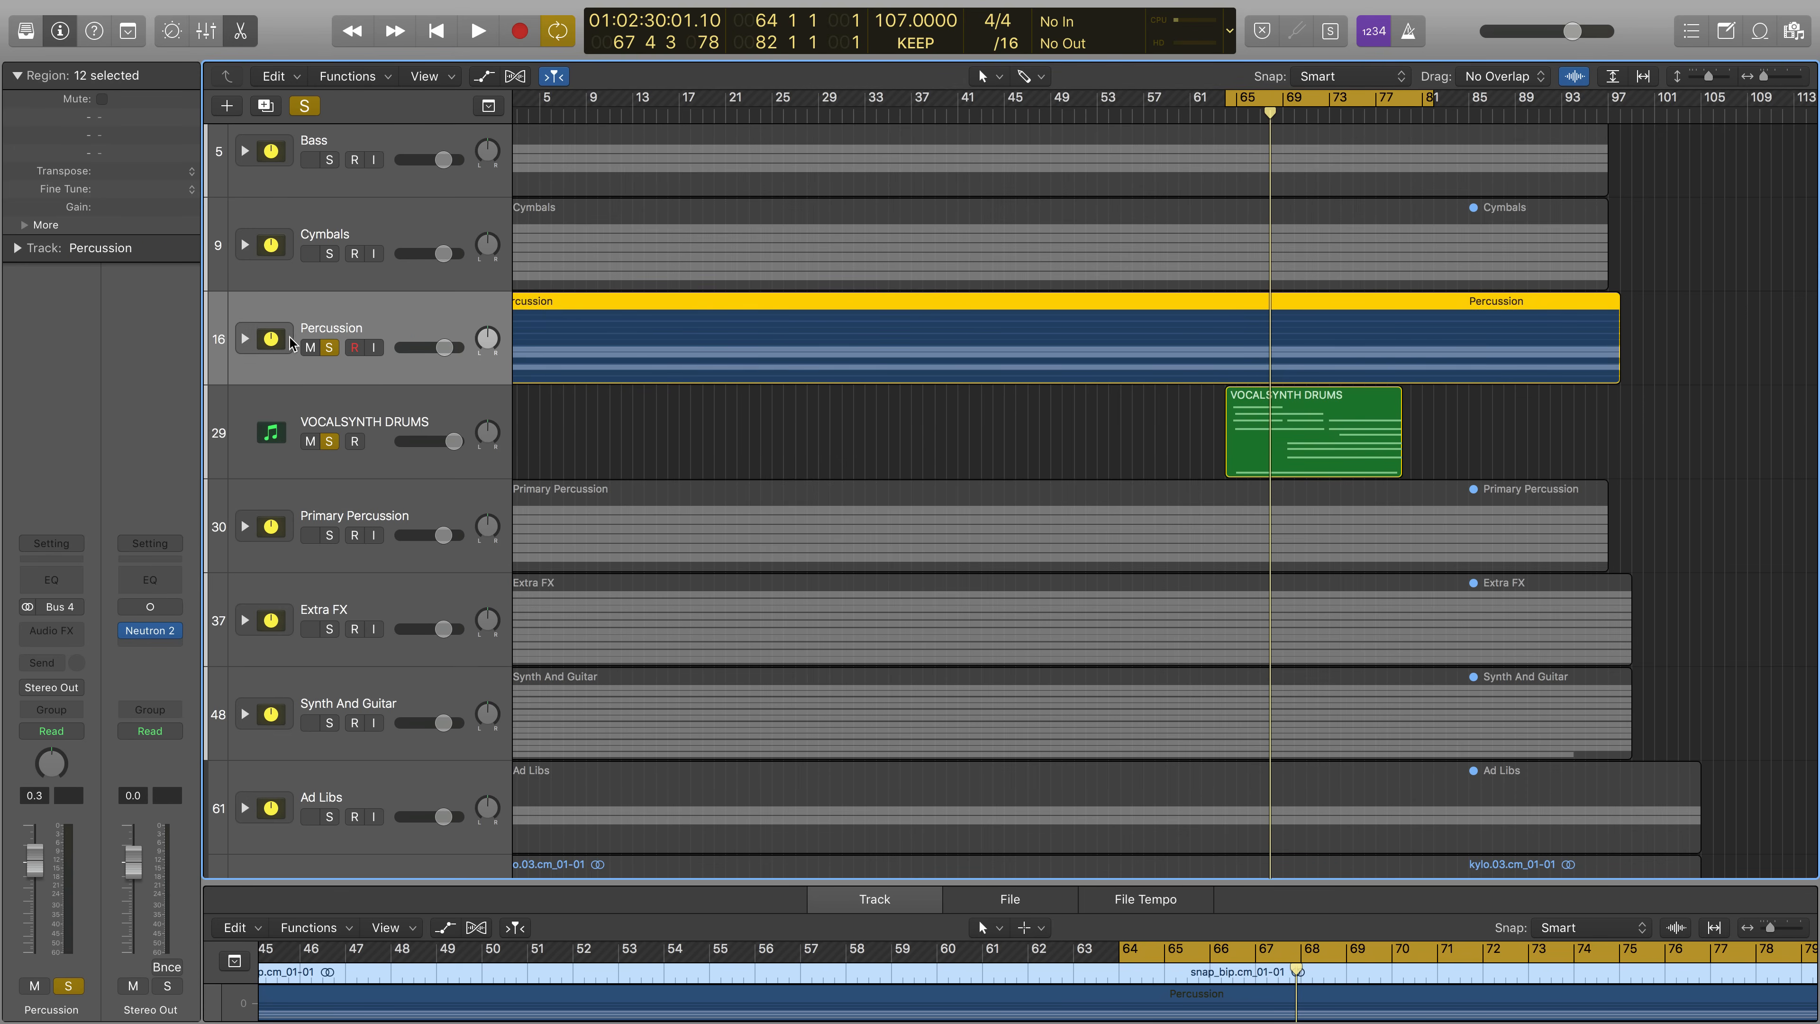
click(244, 340)
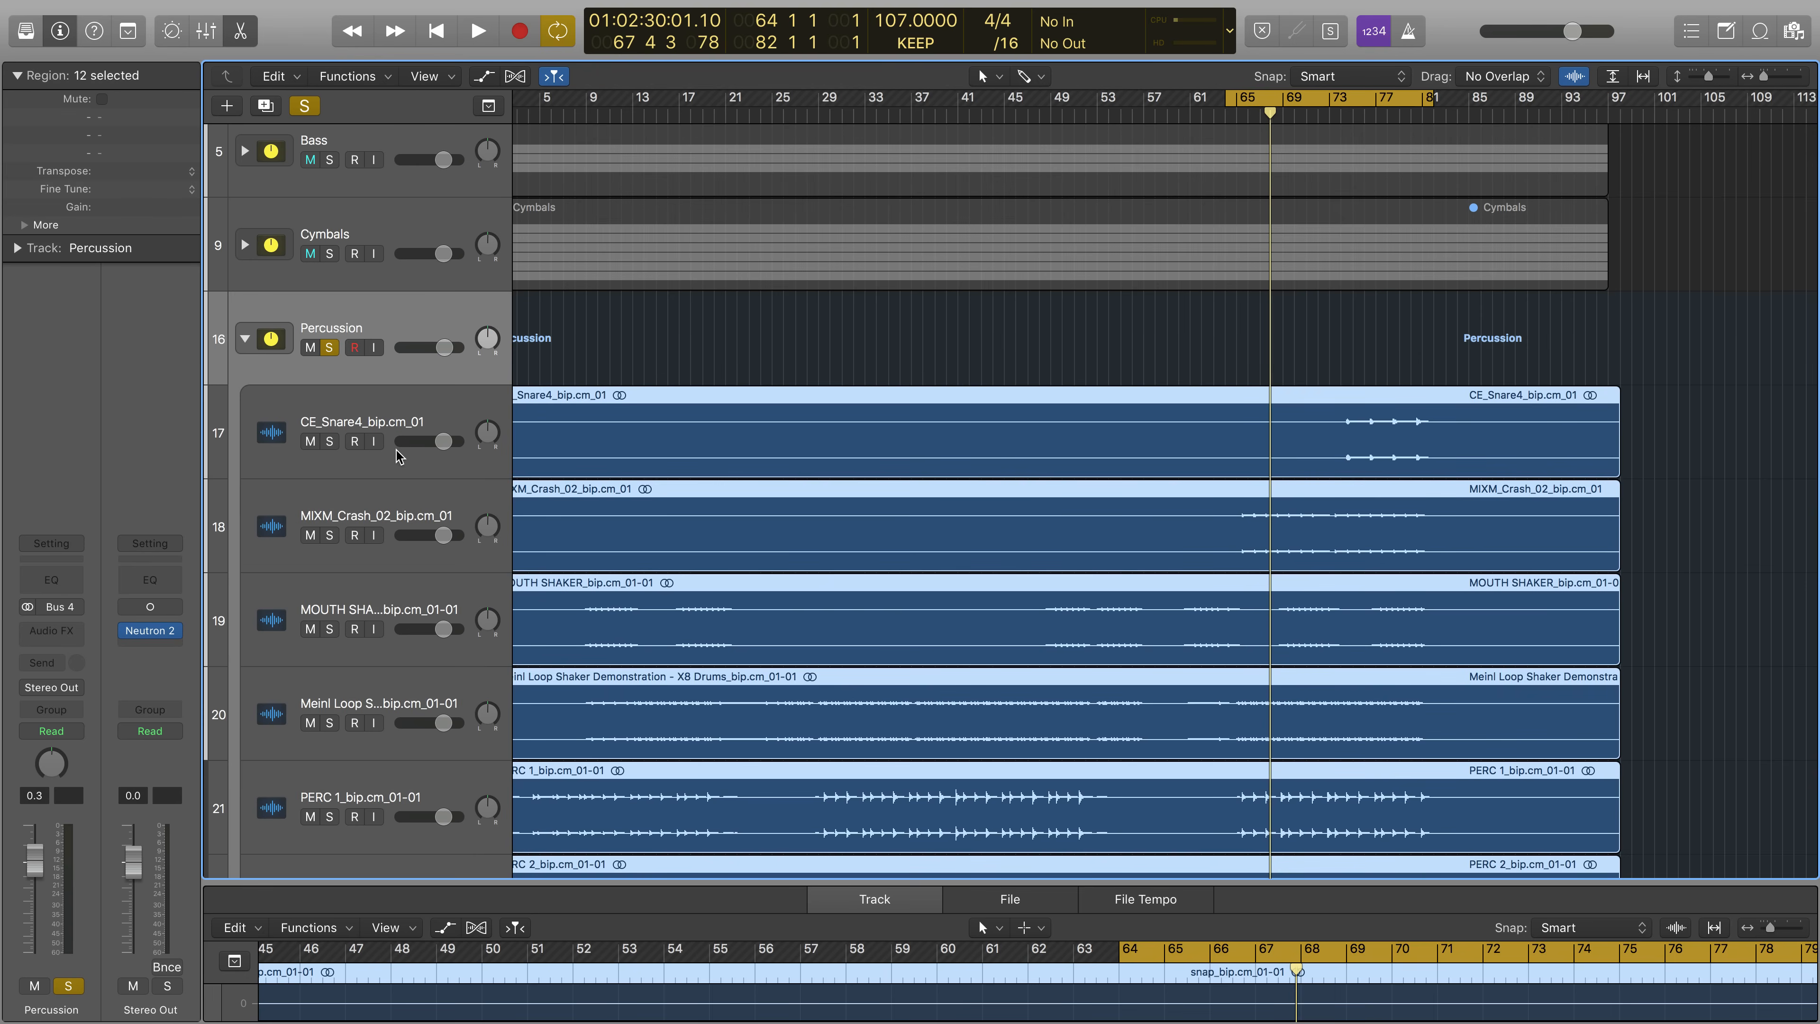
scroll(399, 456, down, 5)
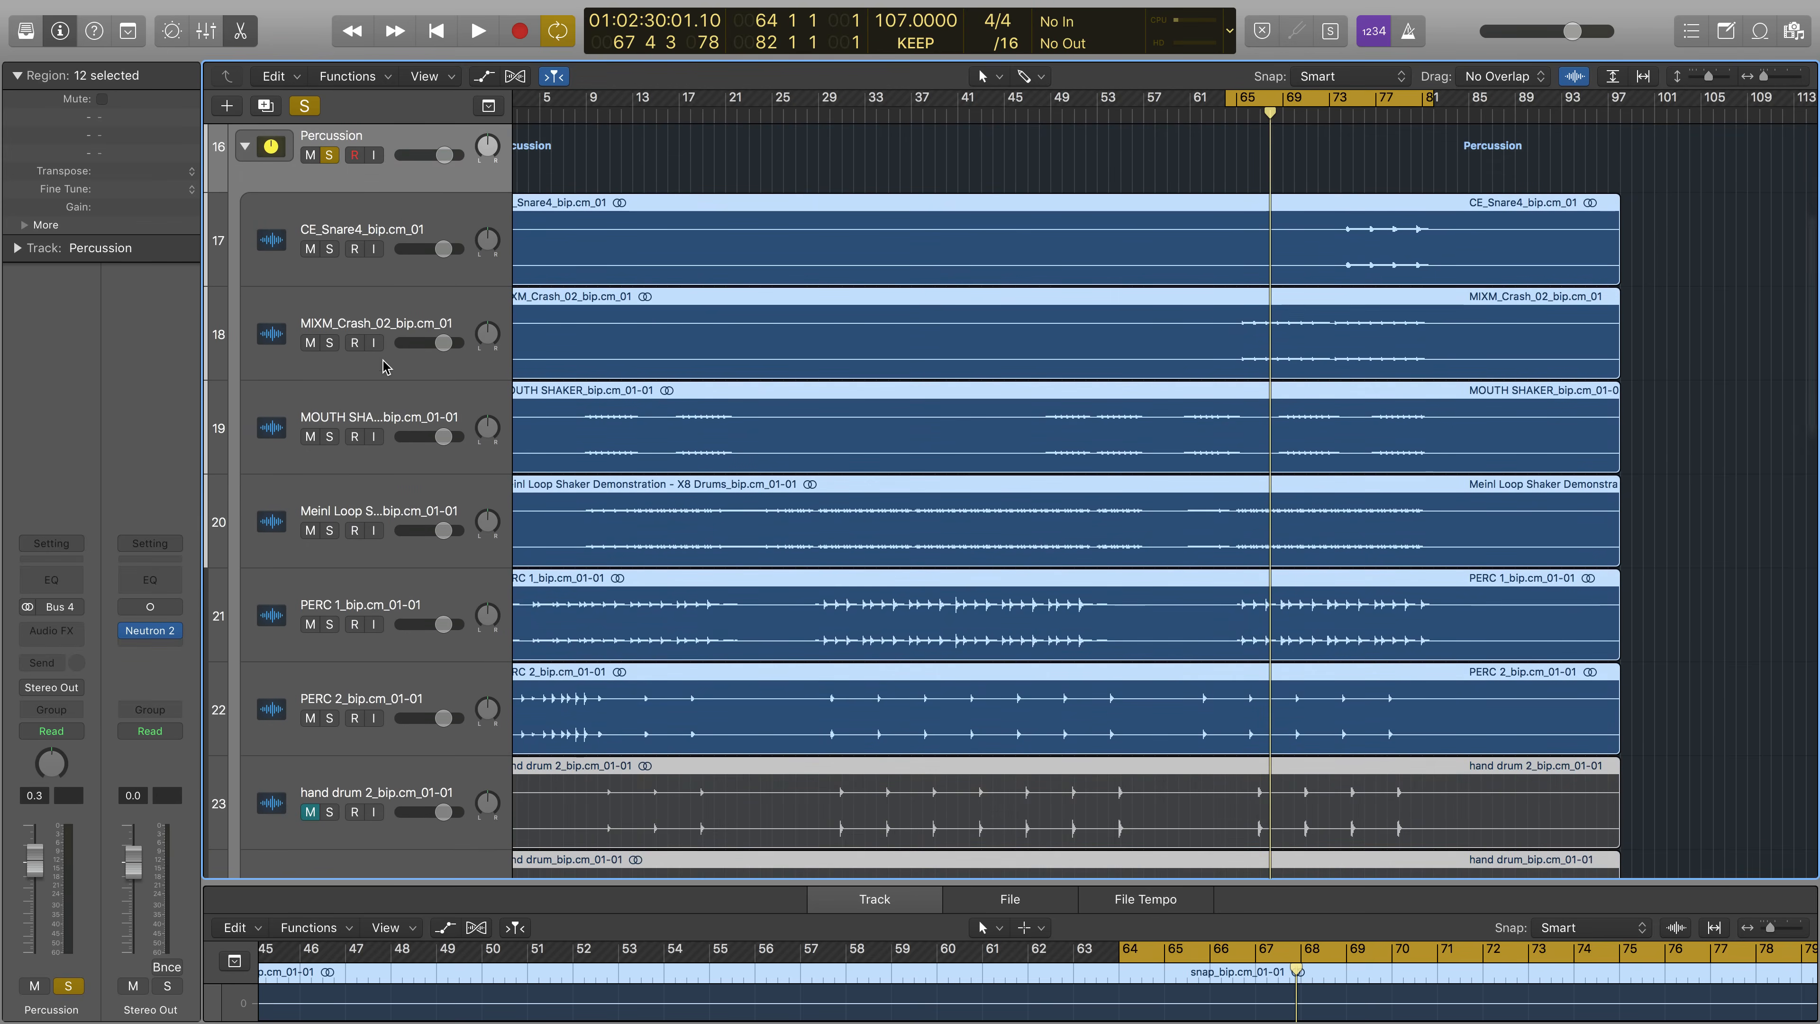
scroll(382, 490, down, 3)
scroll(379, 476, up, 5)
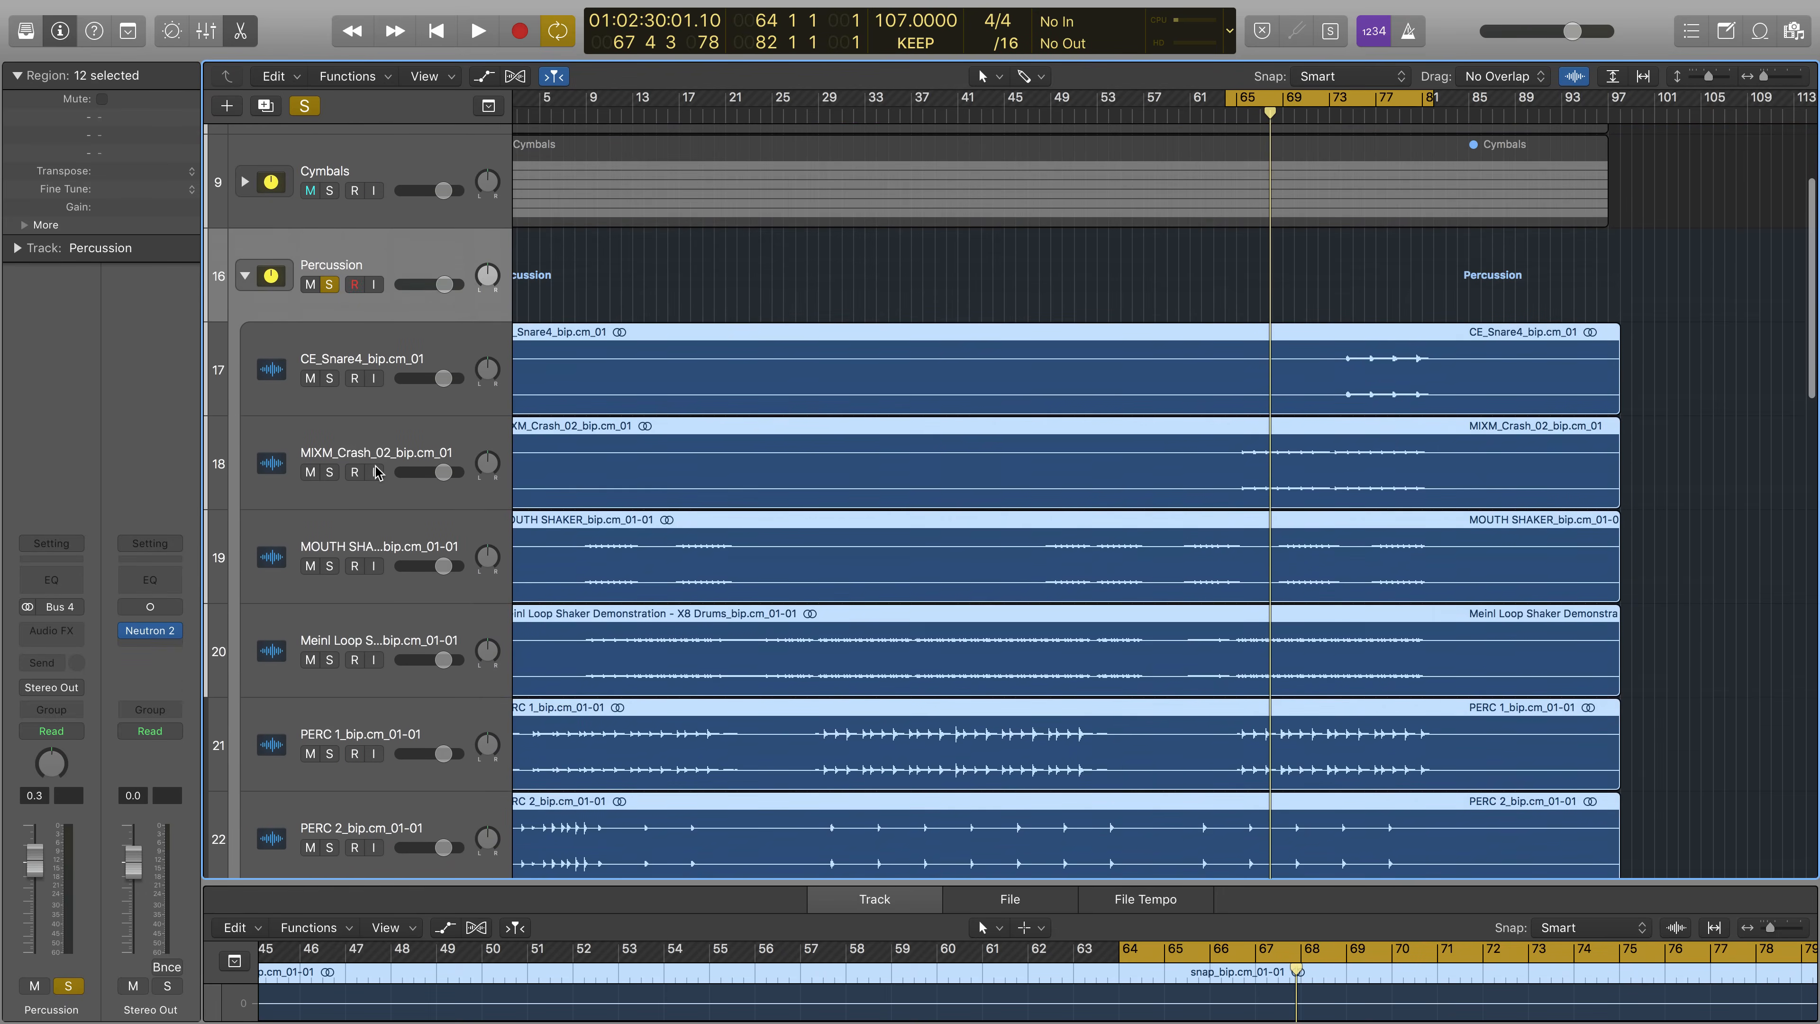
click(244, 304)
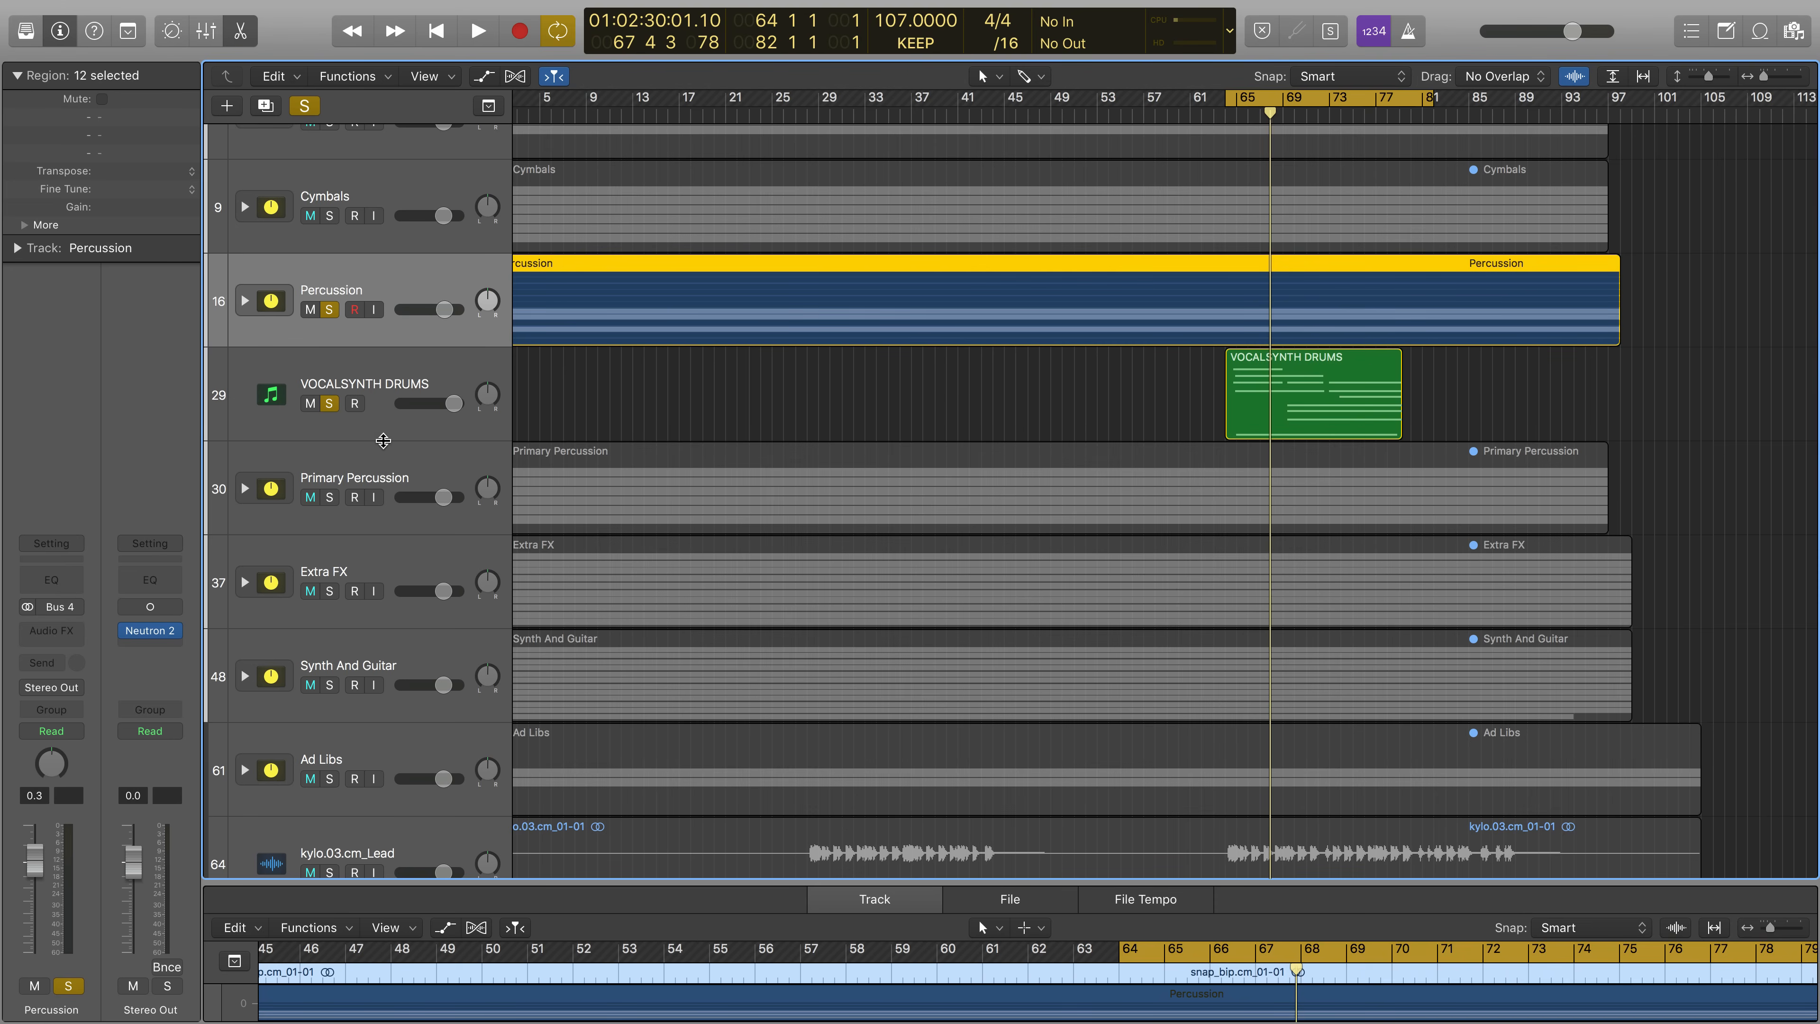
Open VocalSynth on the VOCALSYNTH DRUMS track and choose Bus 4 as its side-chain source.
click(372, 366)
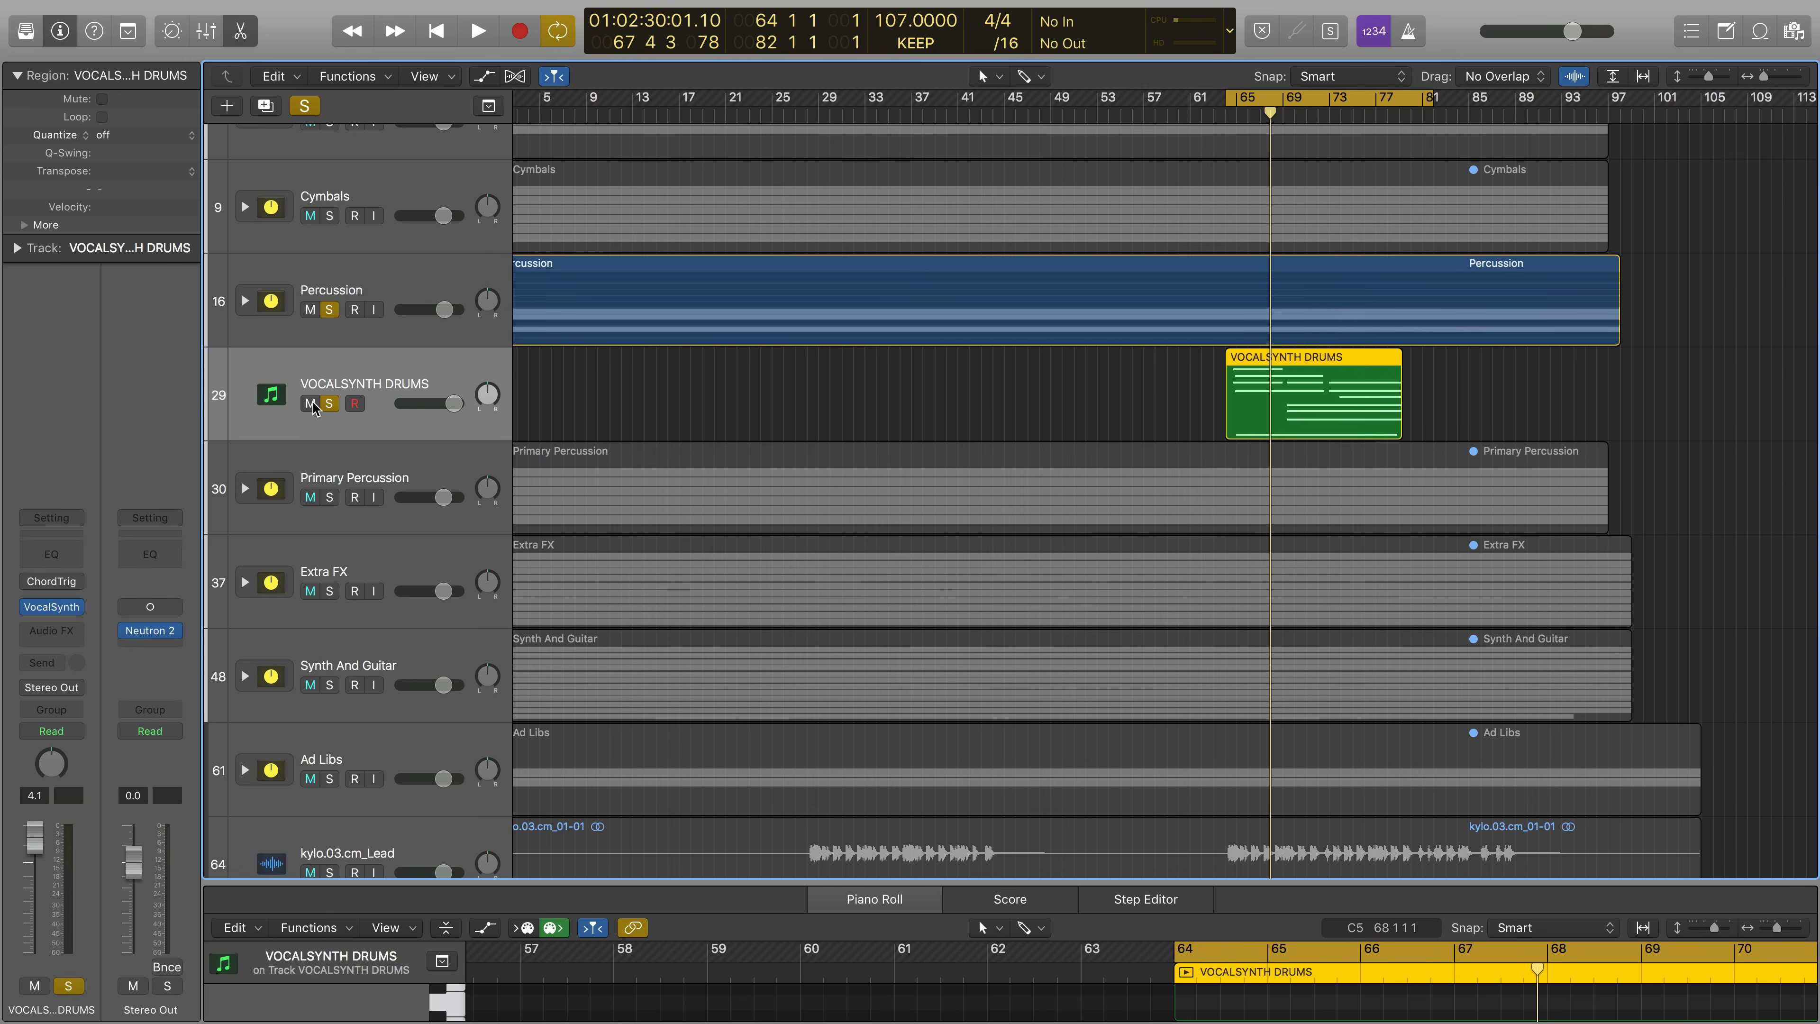
click(55, 609)
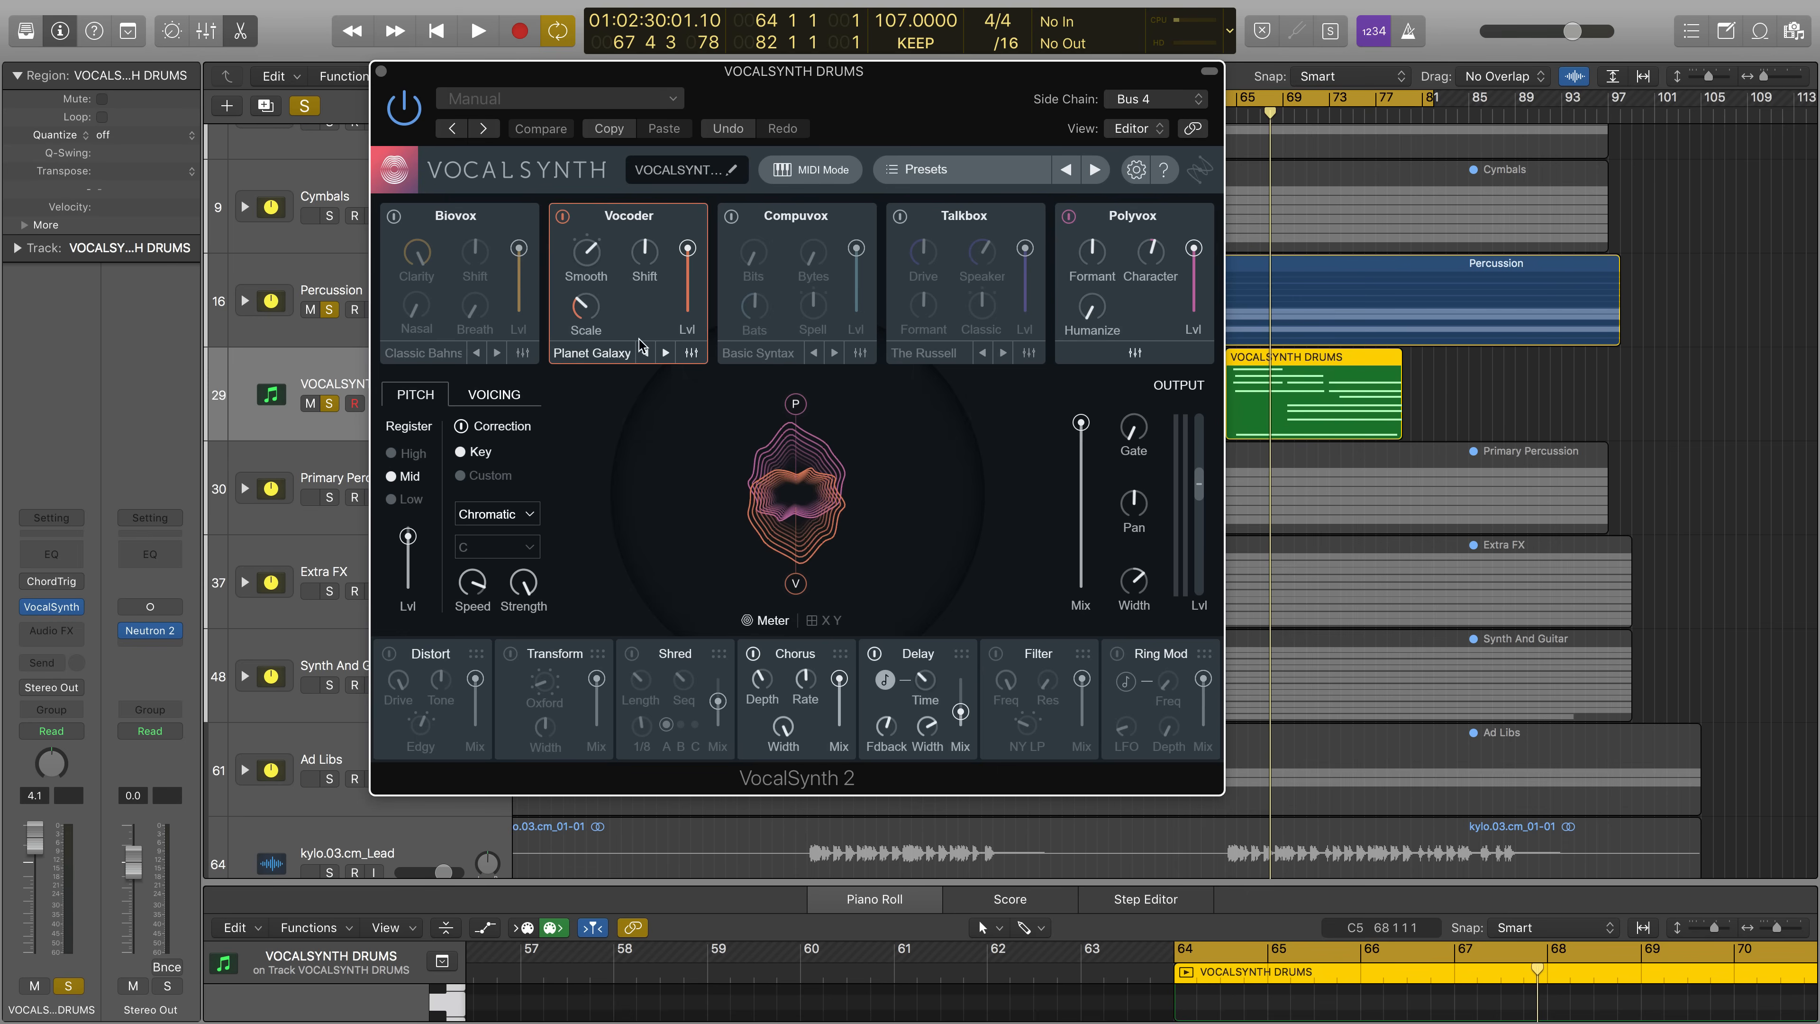
click(1119, 105)
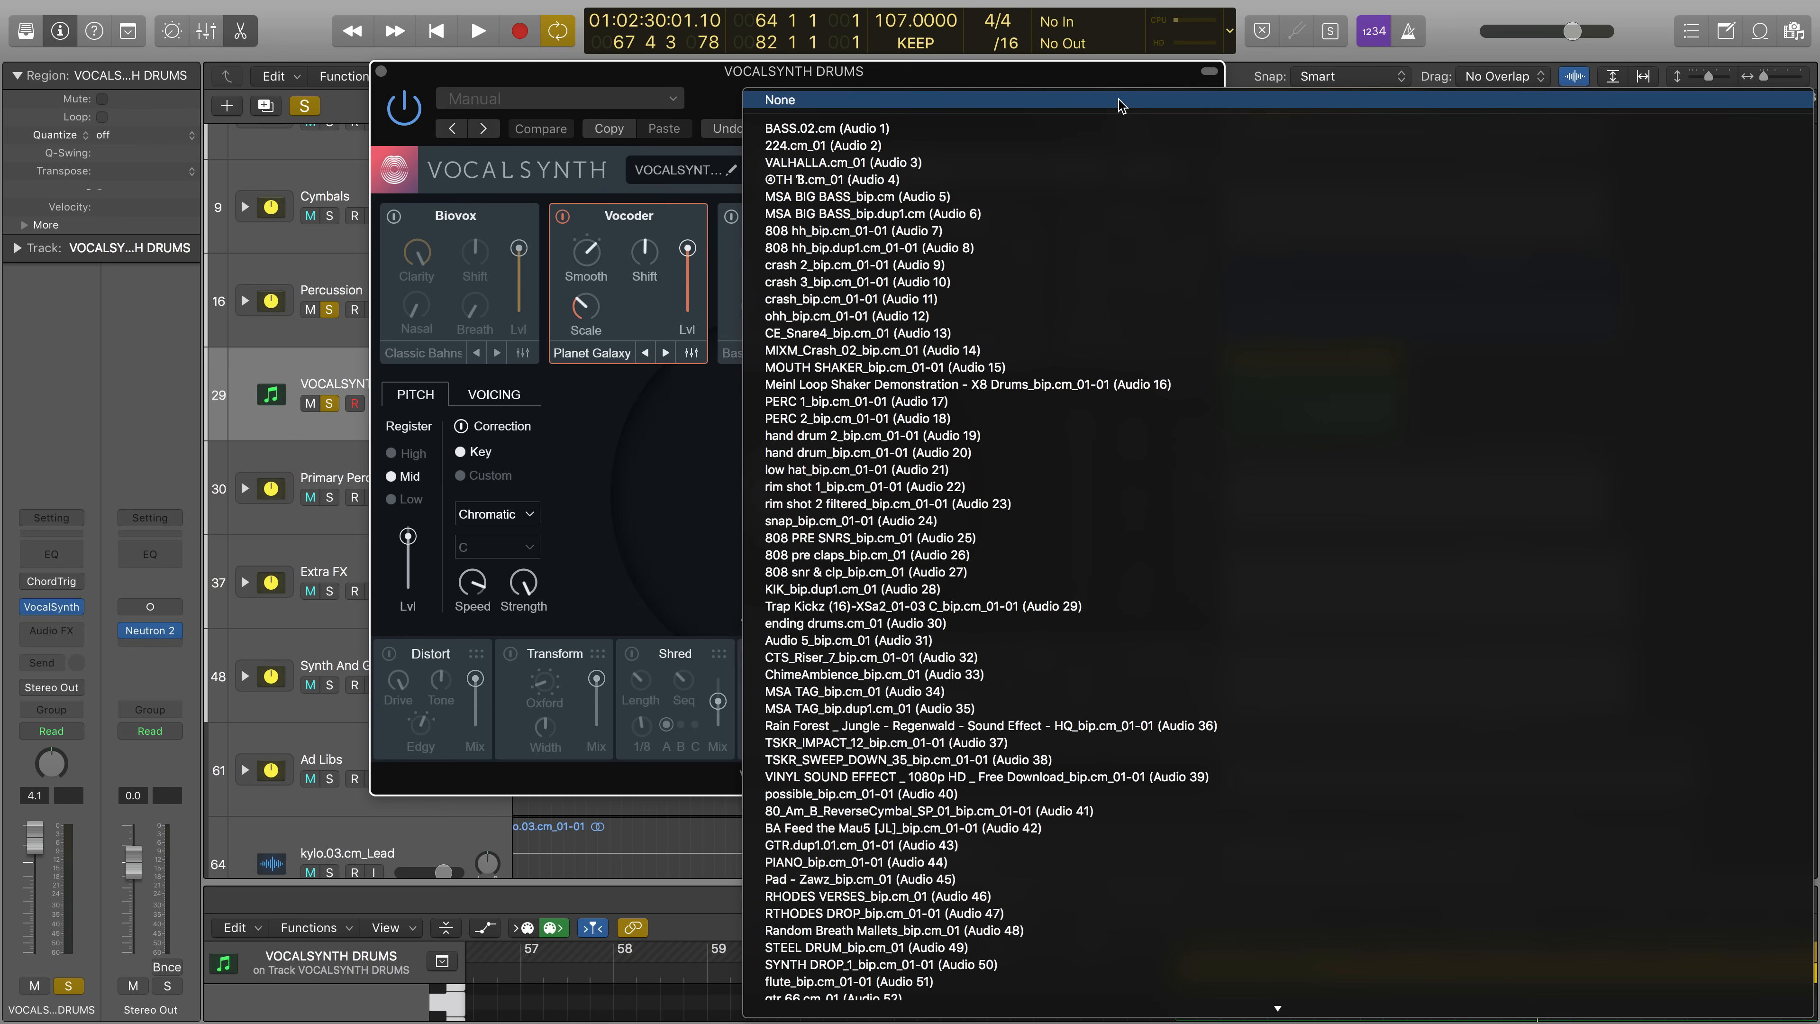
scroll(1037, 272, down, 5)
scroll(1034, 267, down, 5)
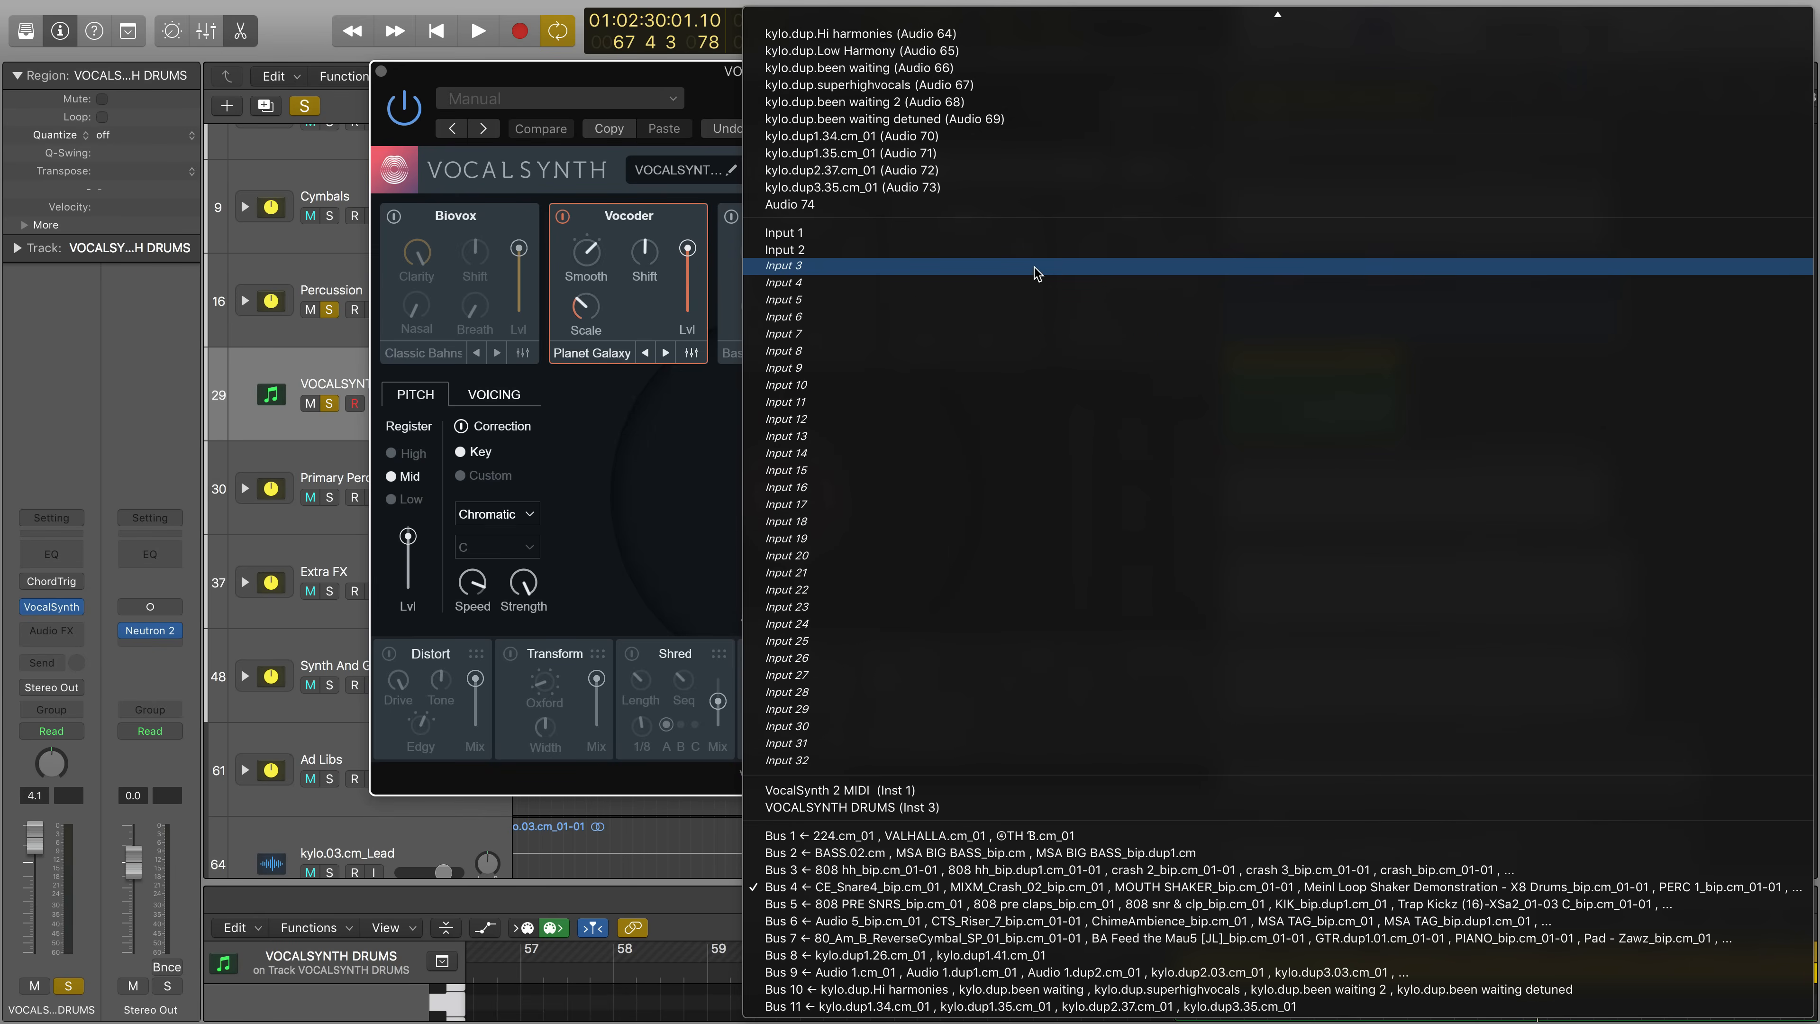
click(902, 887)
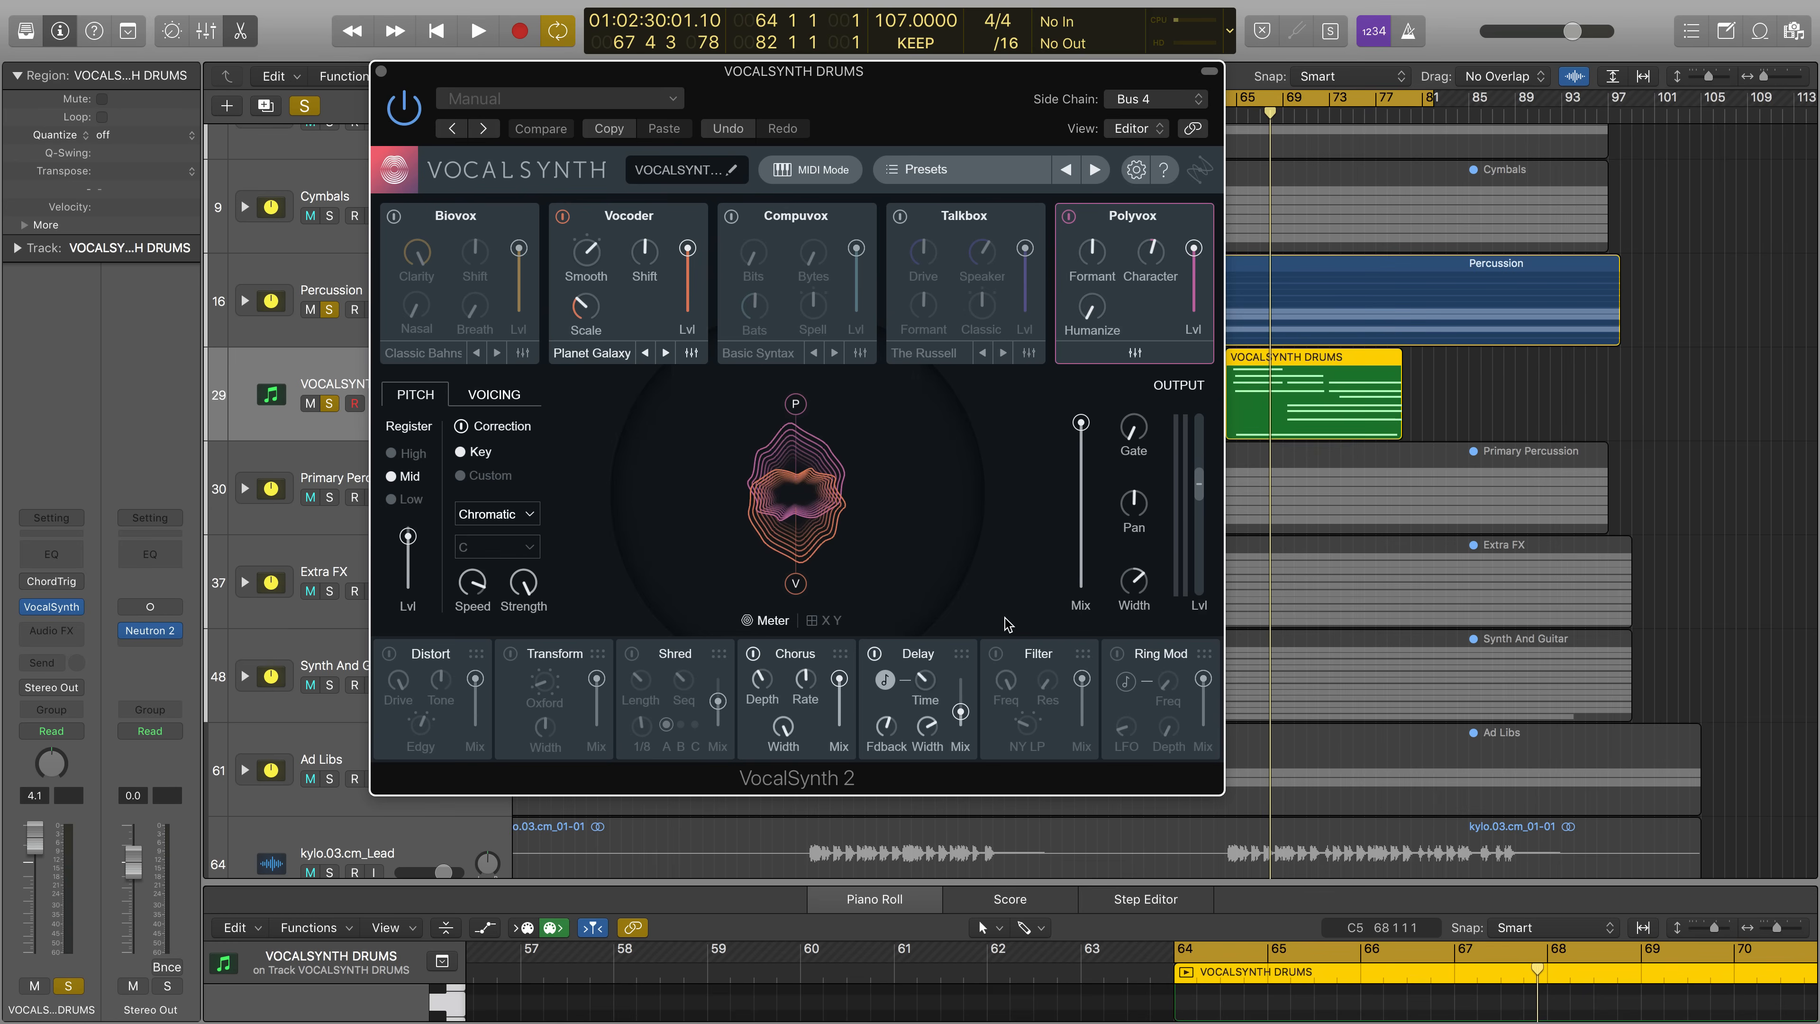
Examine the selected Searching For Symmetry entry in VocalSynth's global MIDI mode presets and close the preset browser.
click(948, 176)
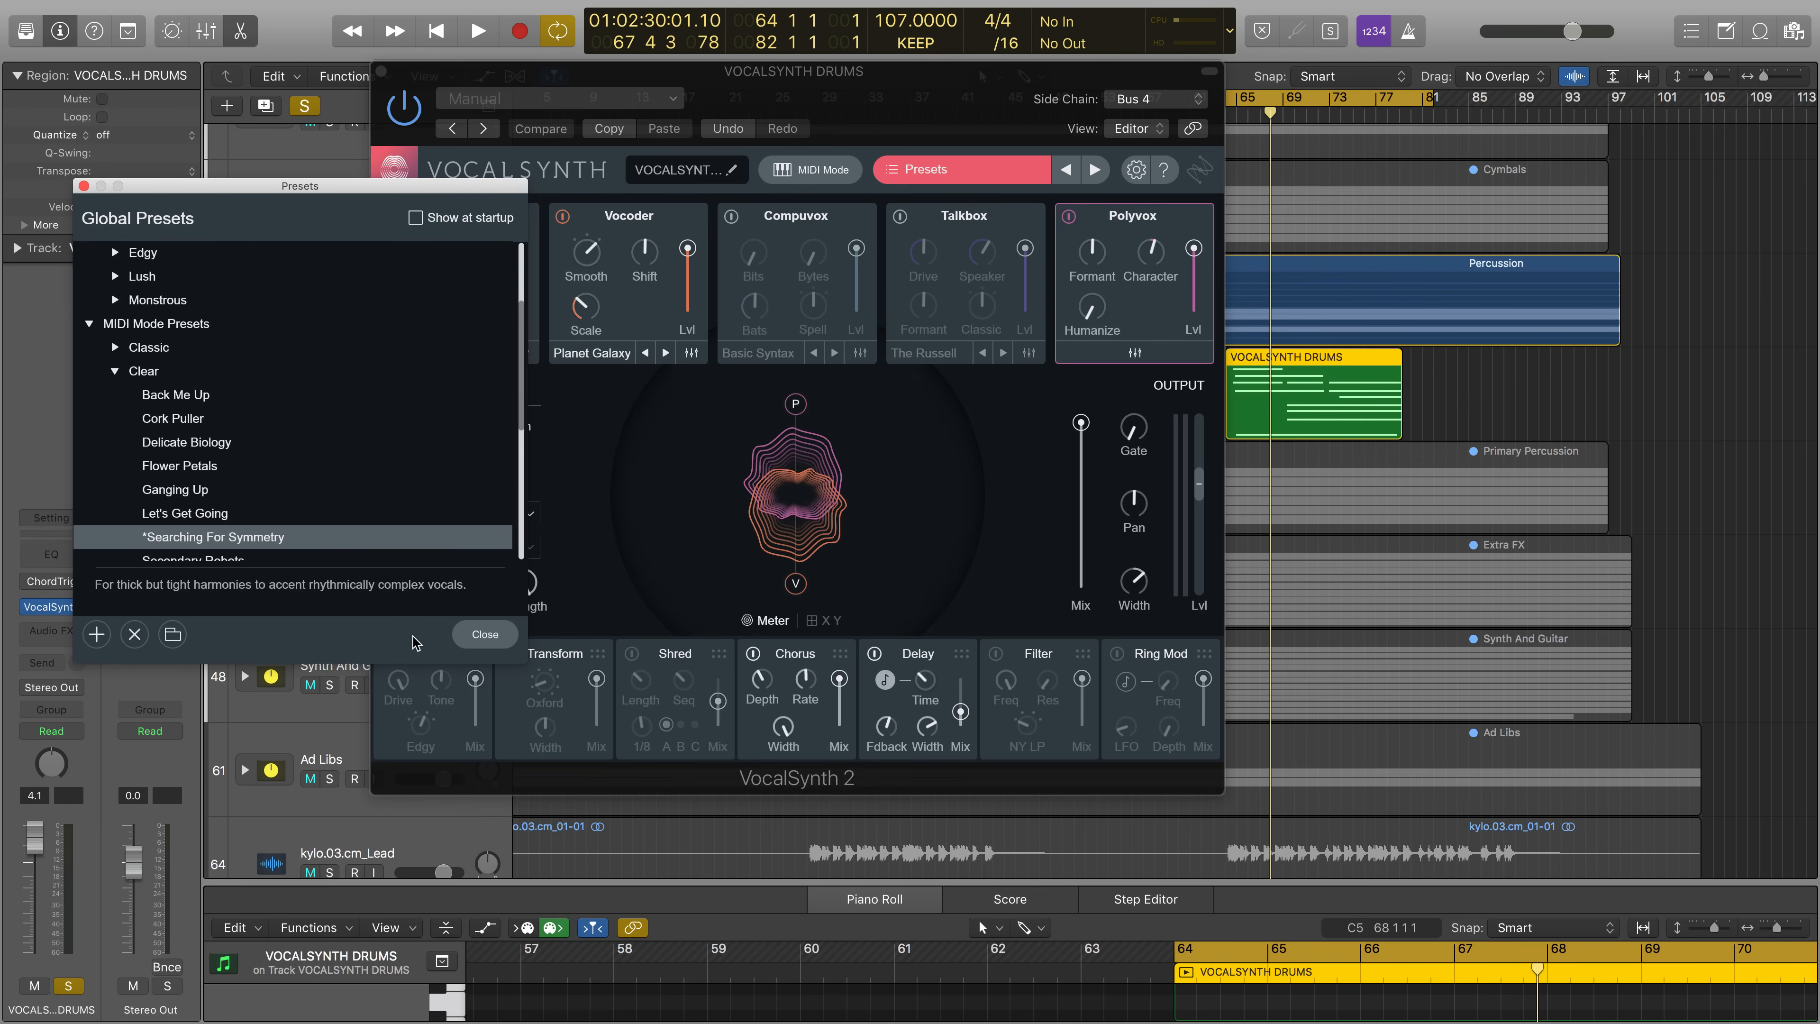
click(483, 636)
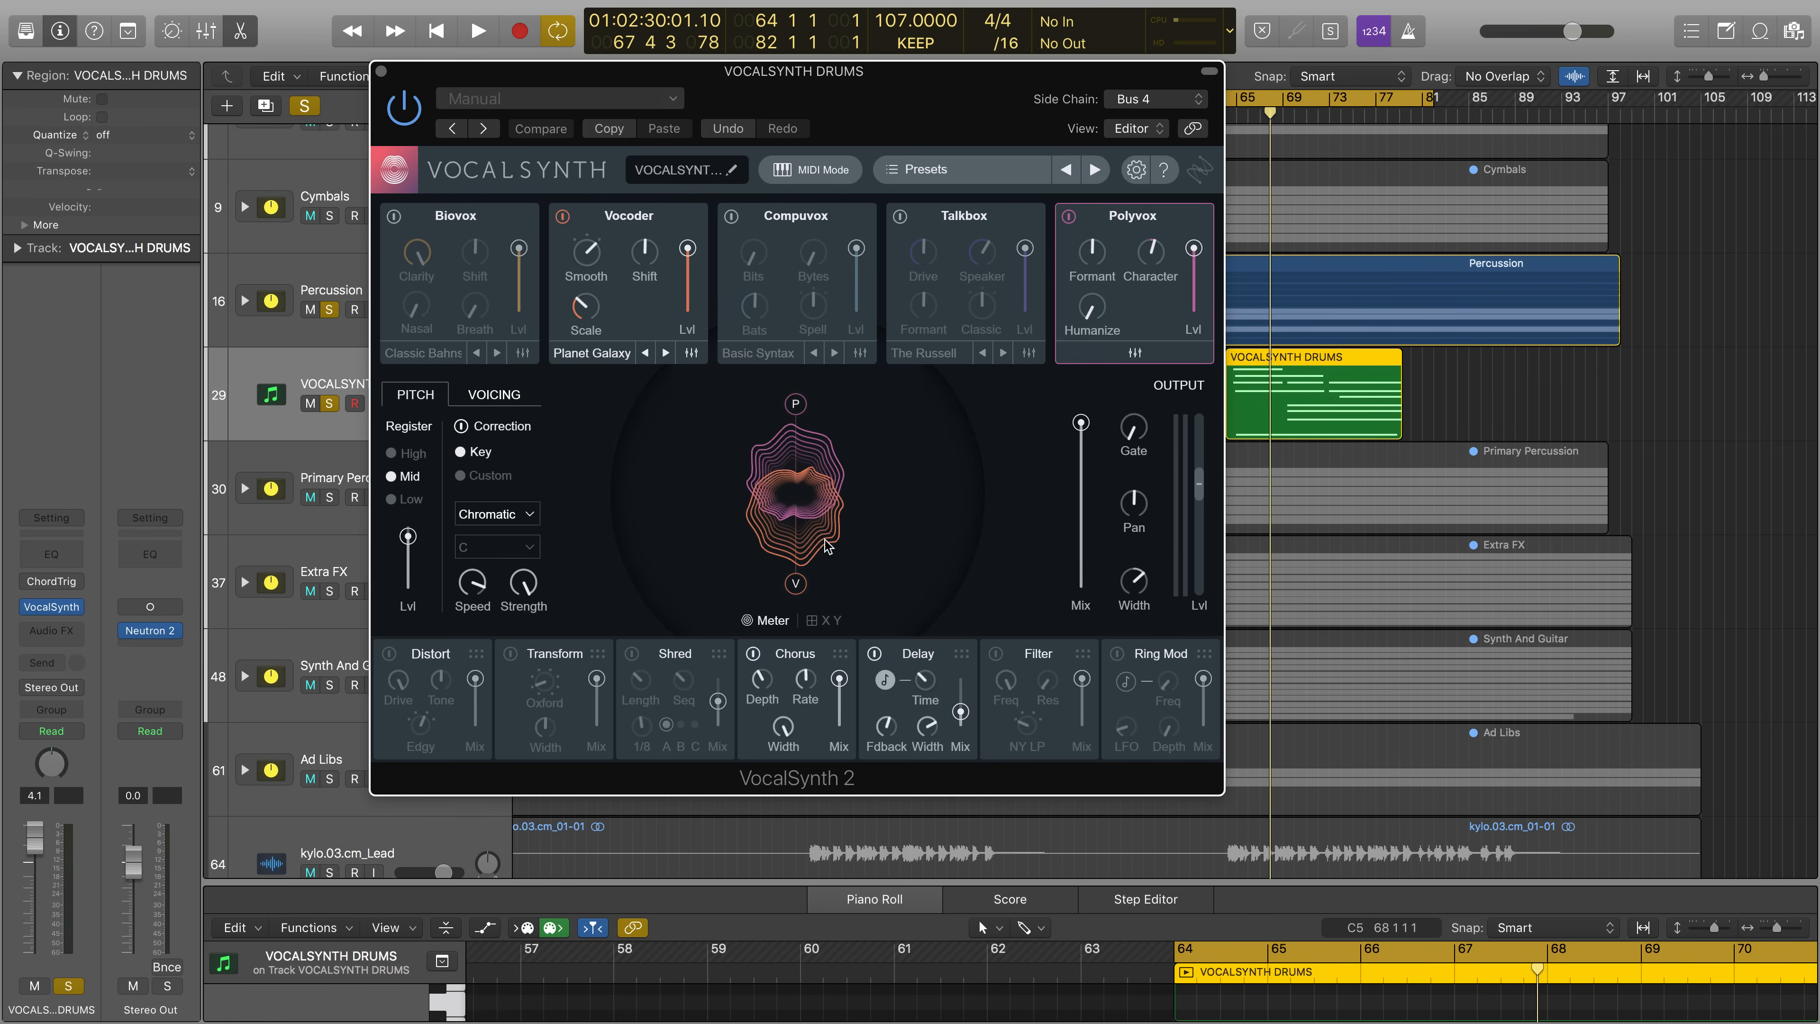
Enable the Distort module in VocalSynth, compare the sound with and without it during playback, and leave it enabled.
click(390, 653)
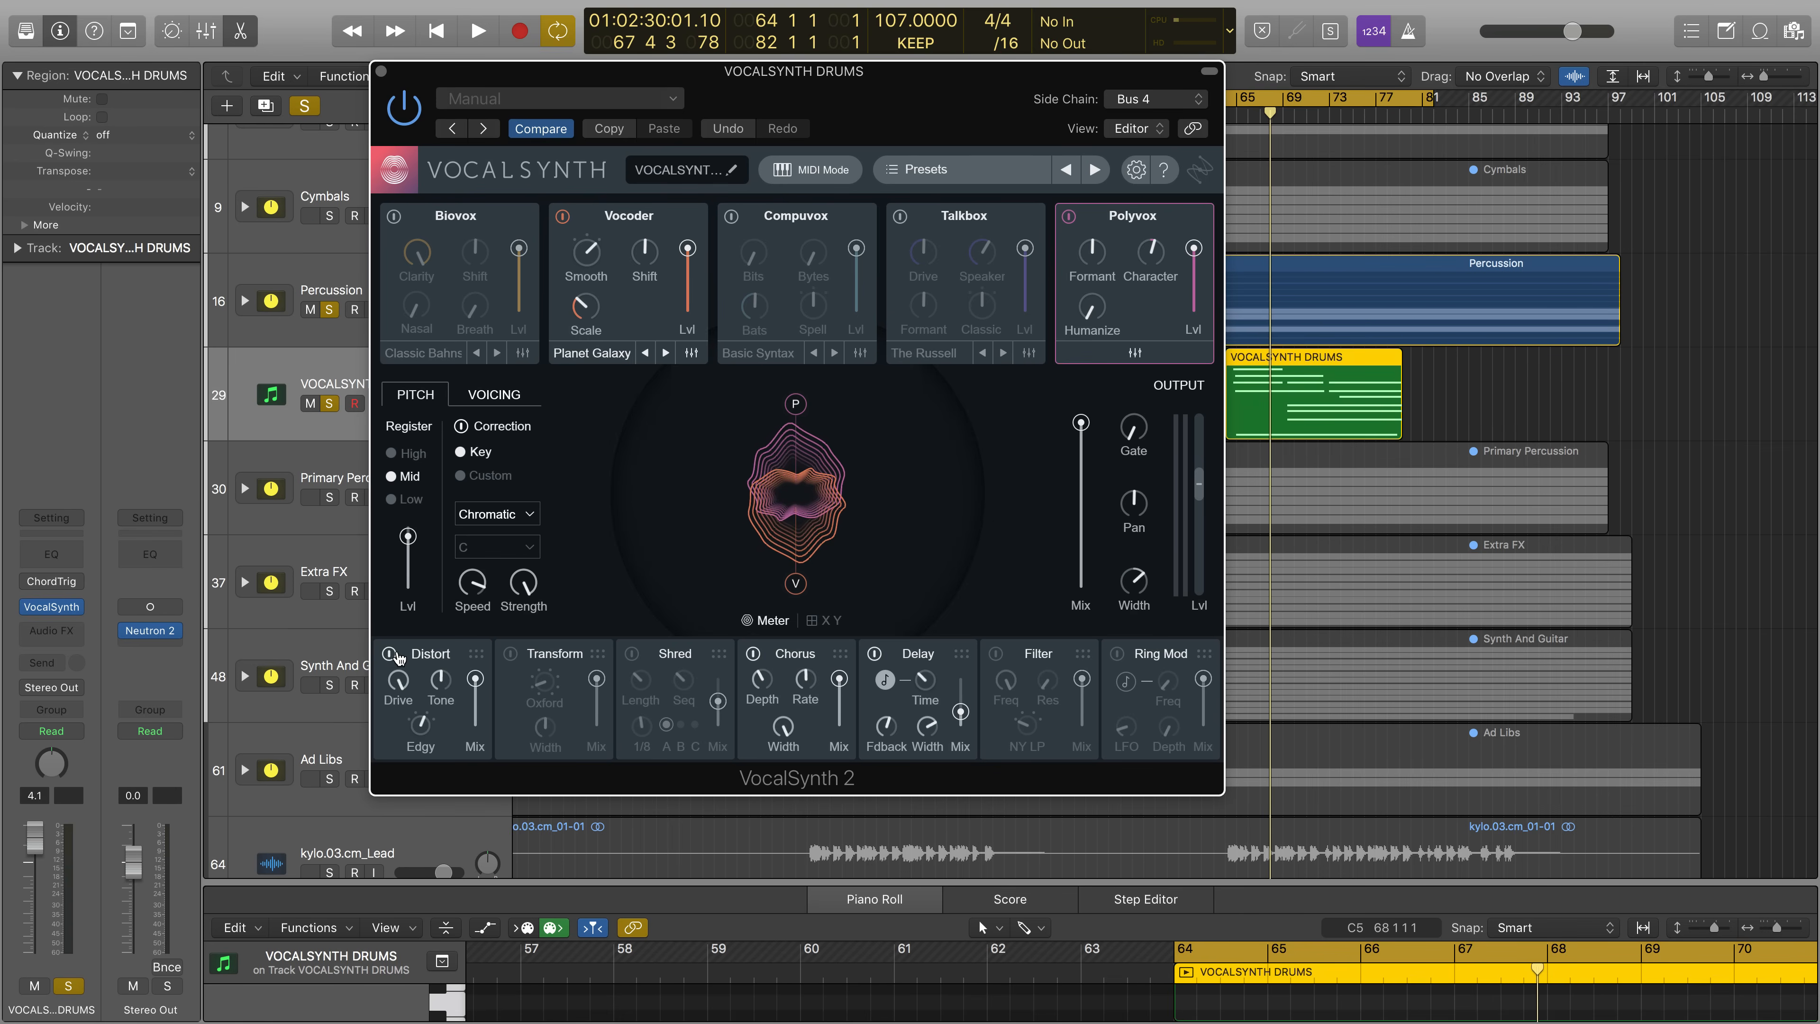
mouse_move(473, 663)
mouse_down()
mouse_move(931, 660)
mouse_move(477, 670)
mouse_up()
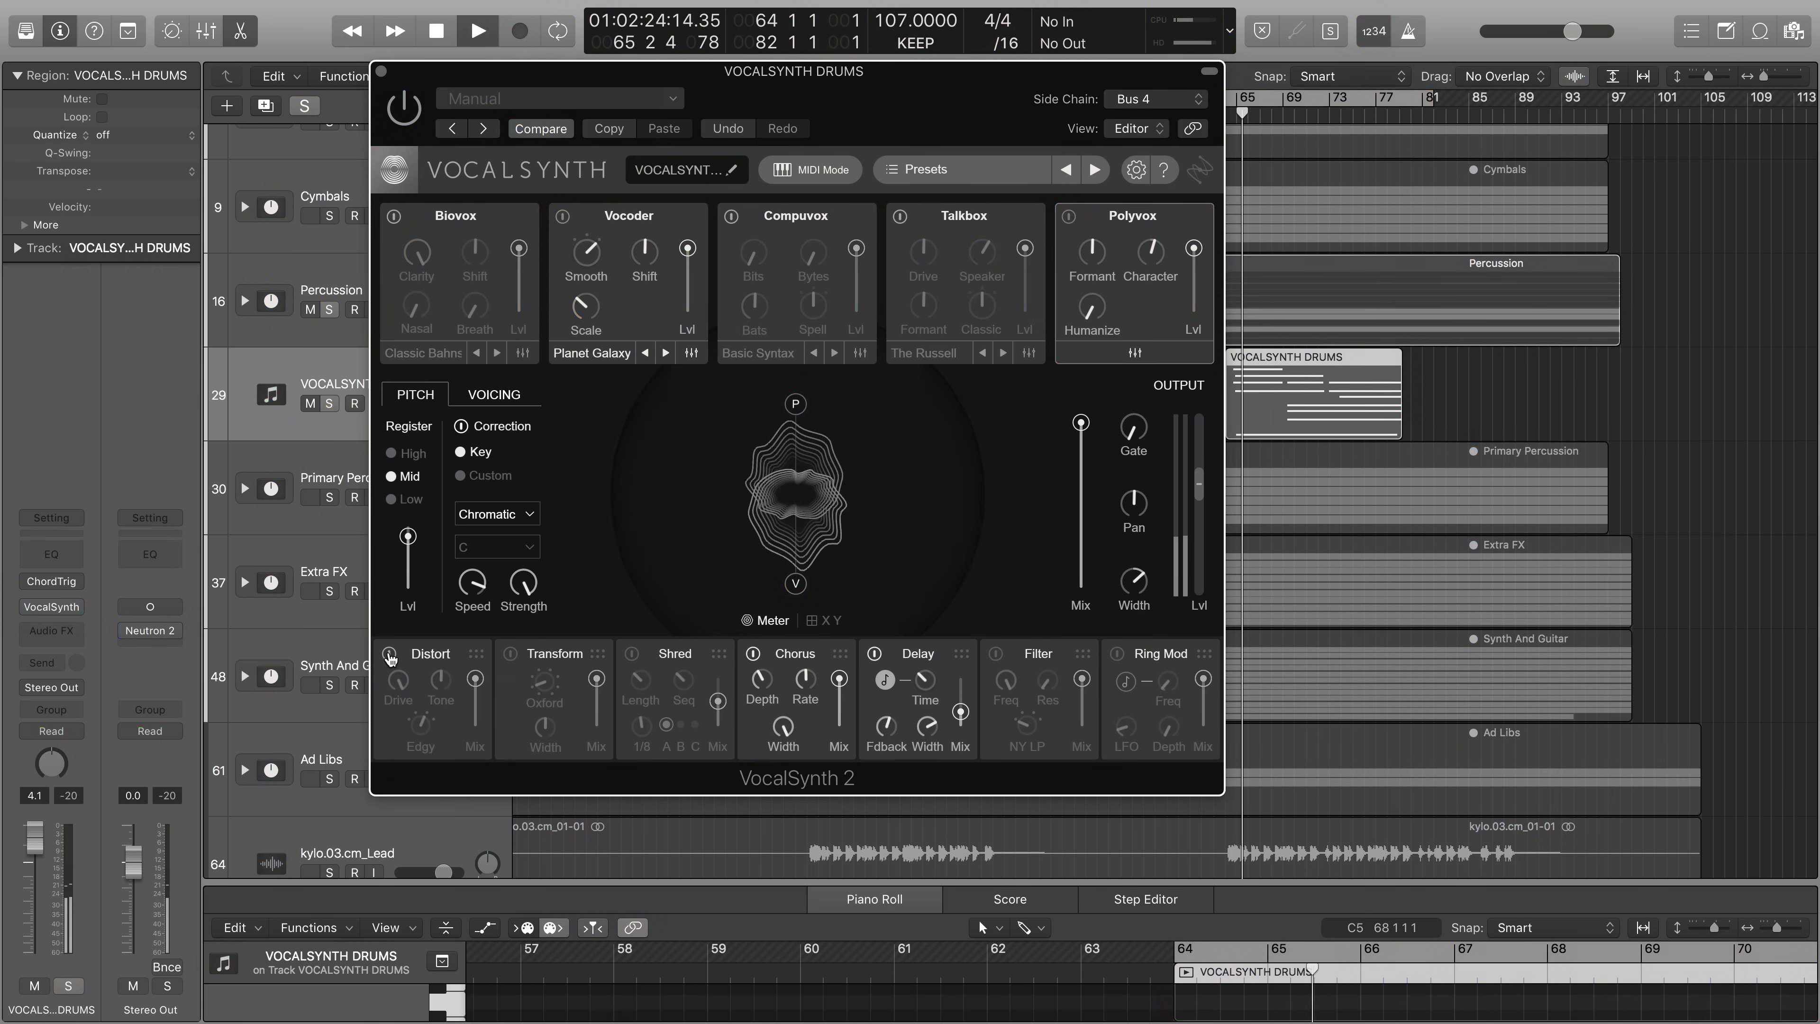
click(389, 653)
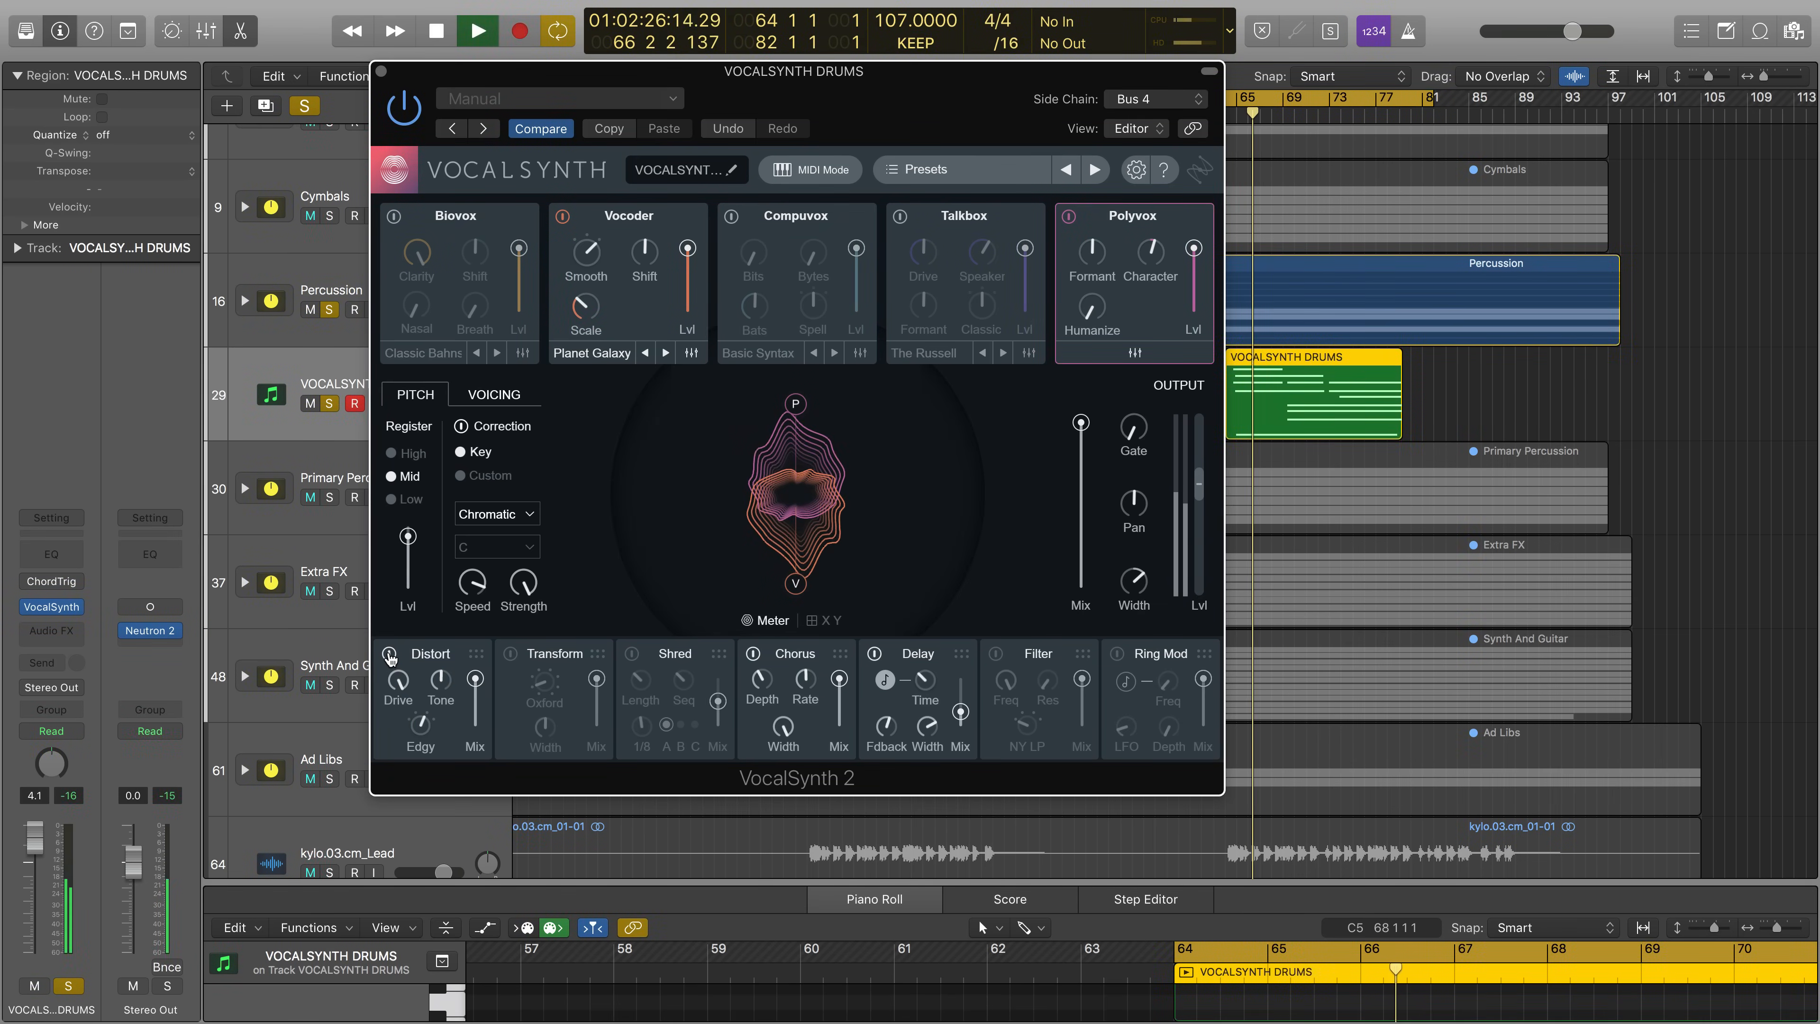
click(390, 653)
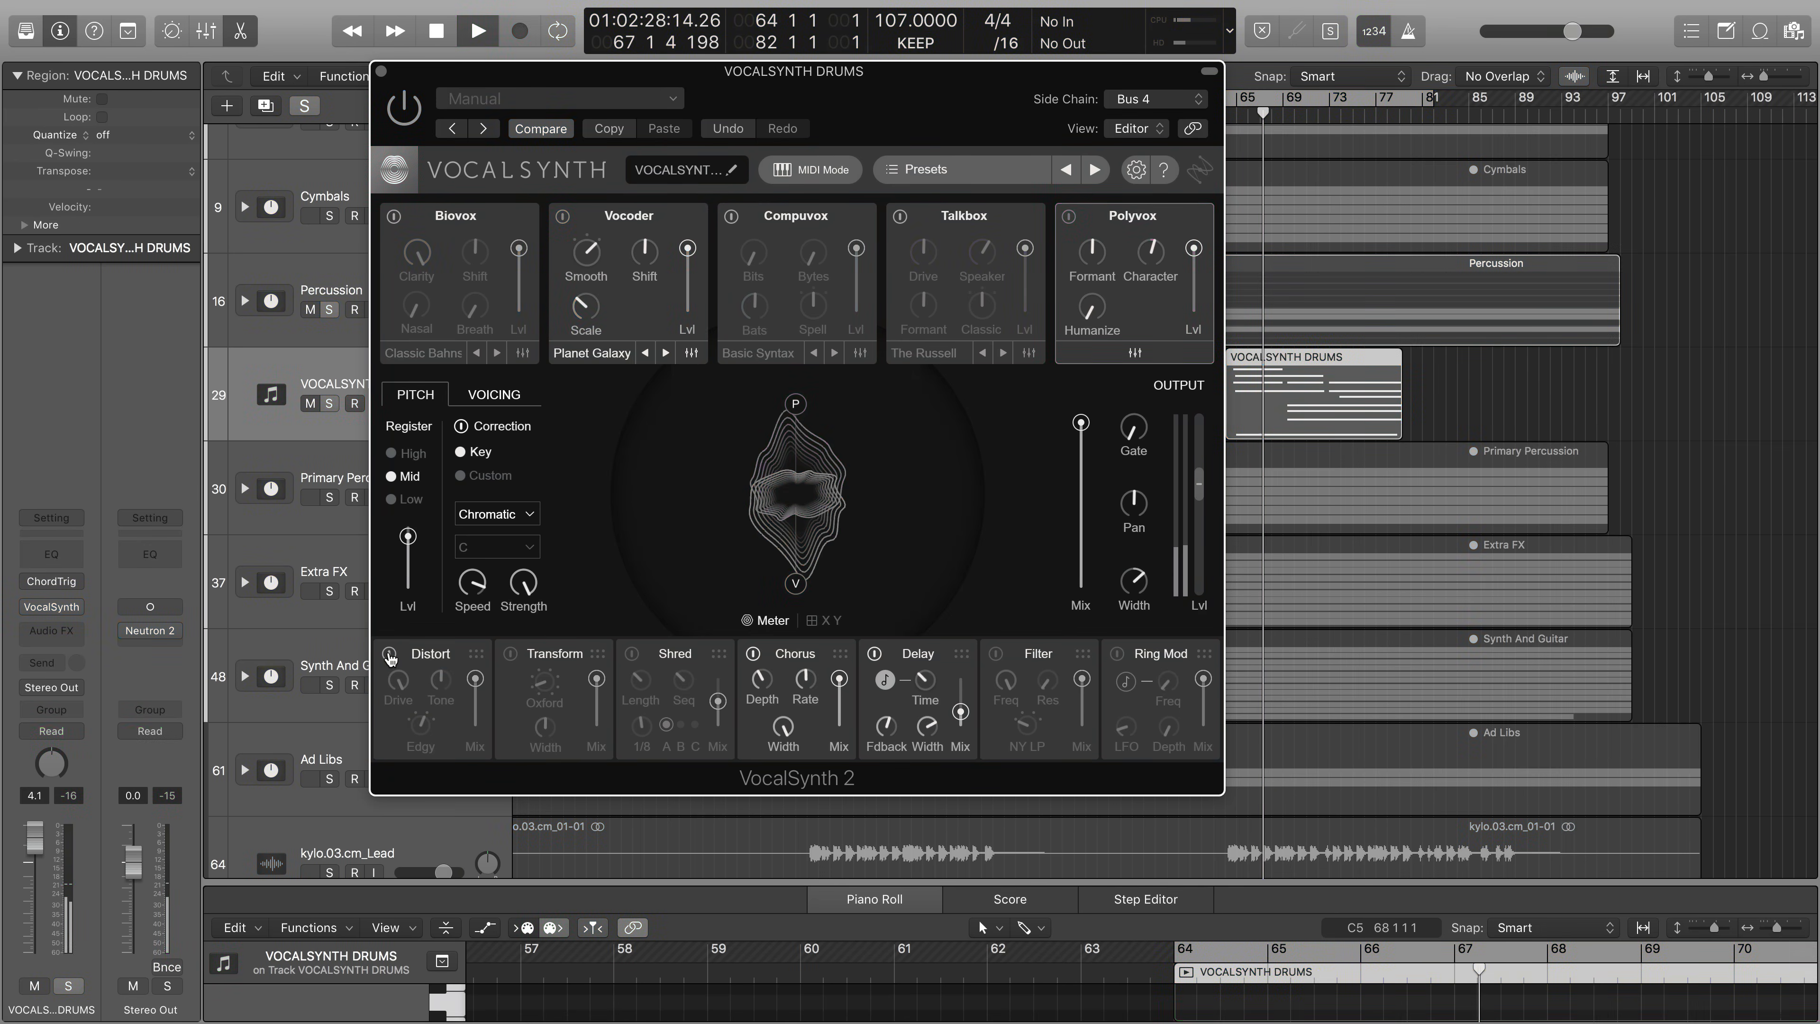
click(389, 653)
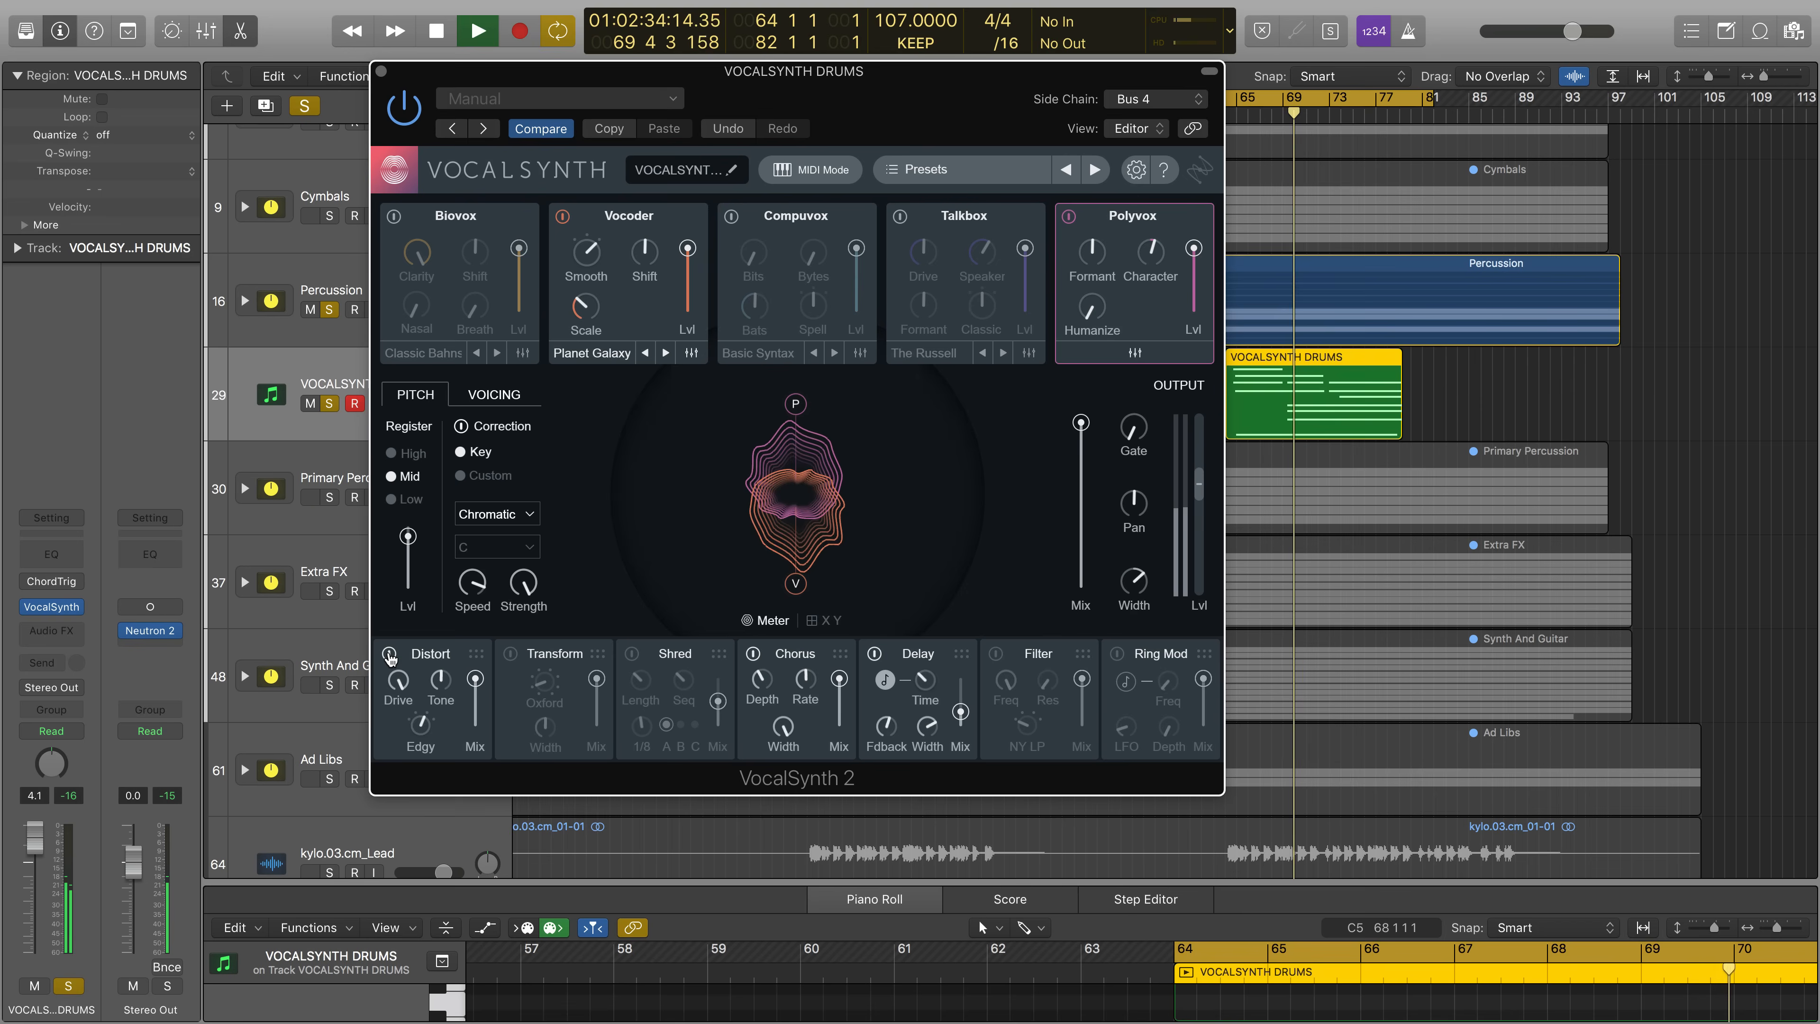
click(389, 653)
click(389, 654)
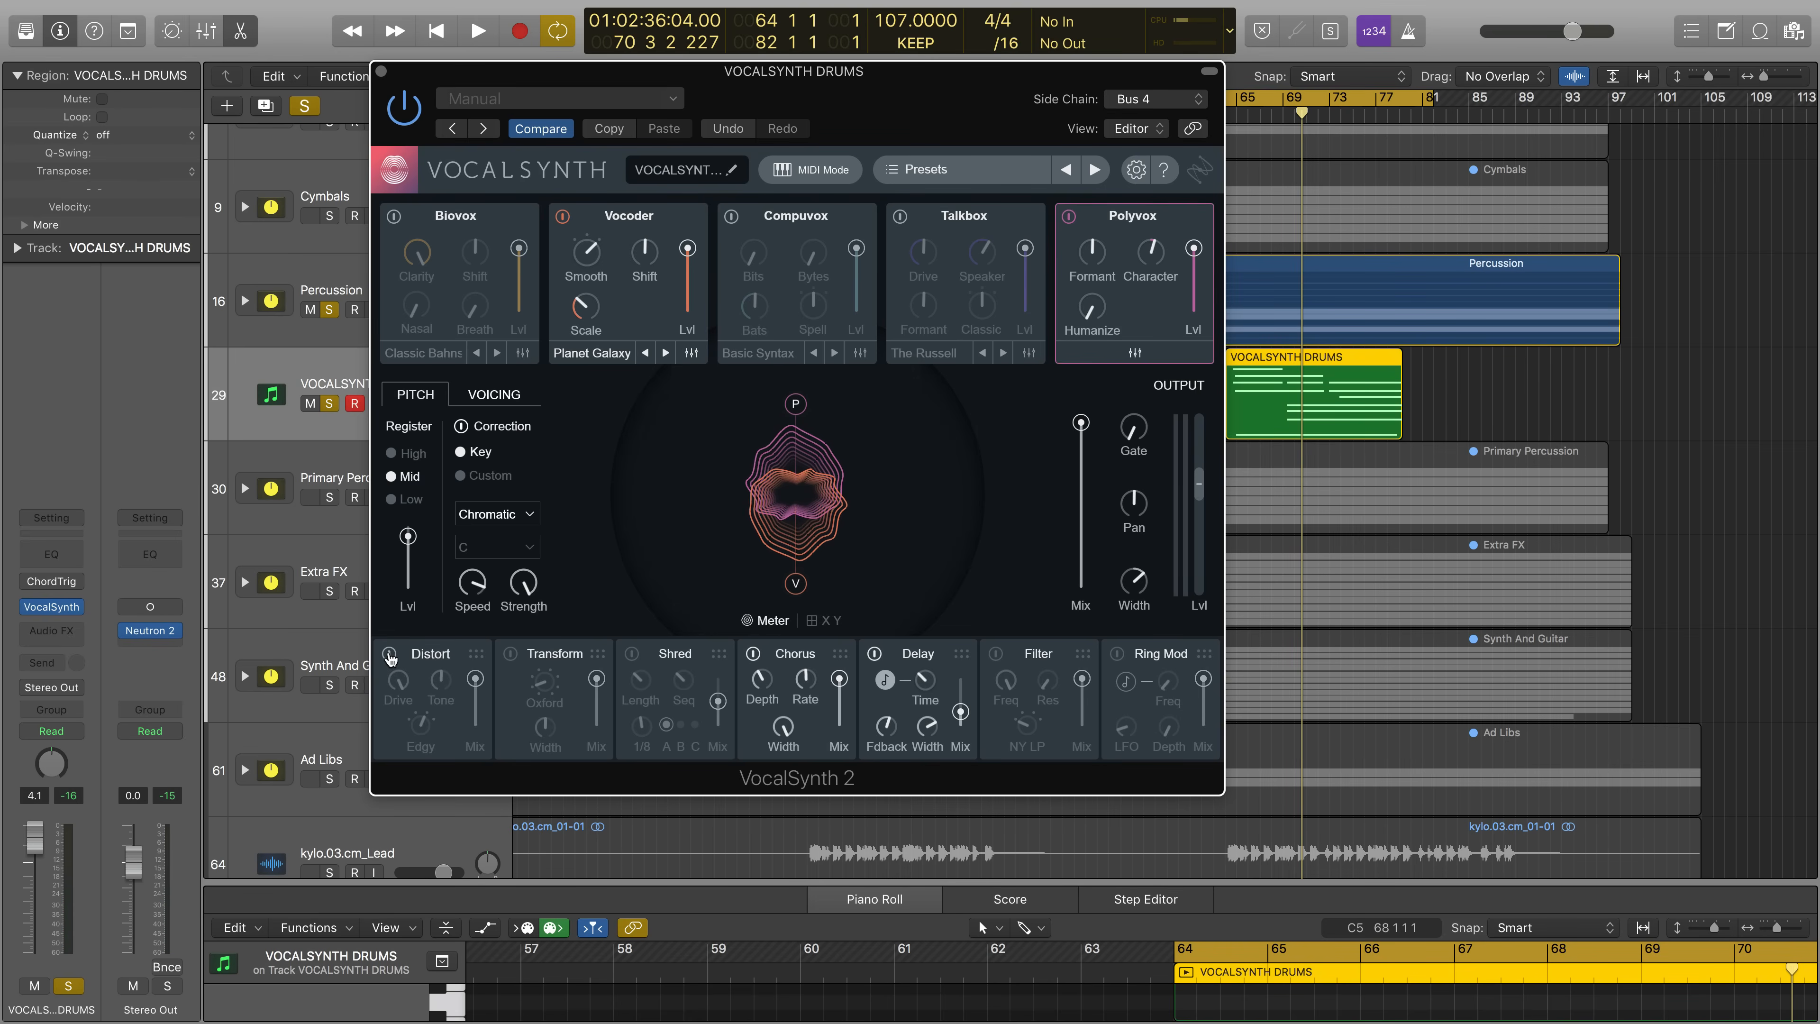
click(389, 654)
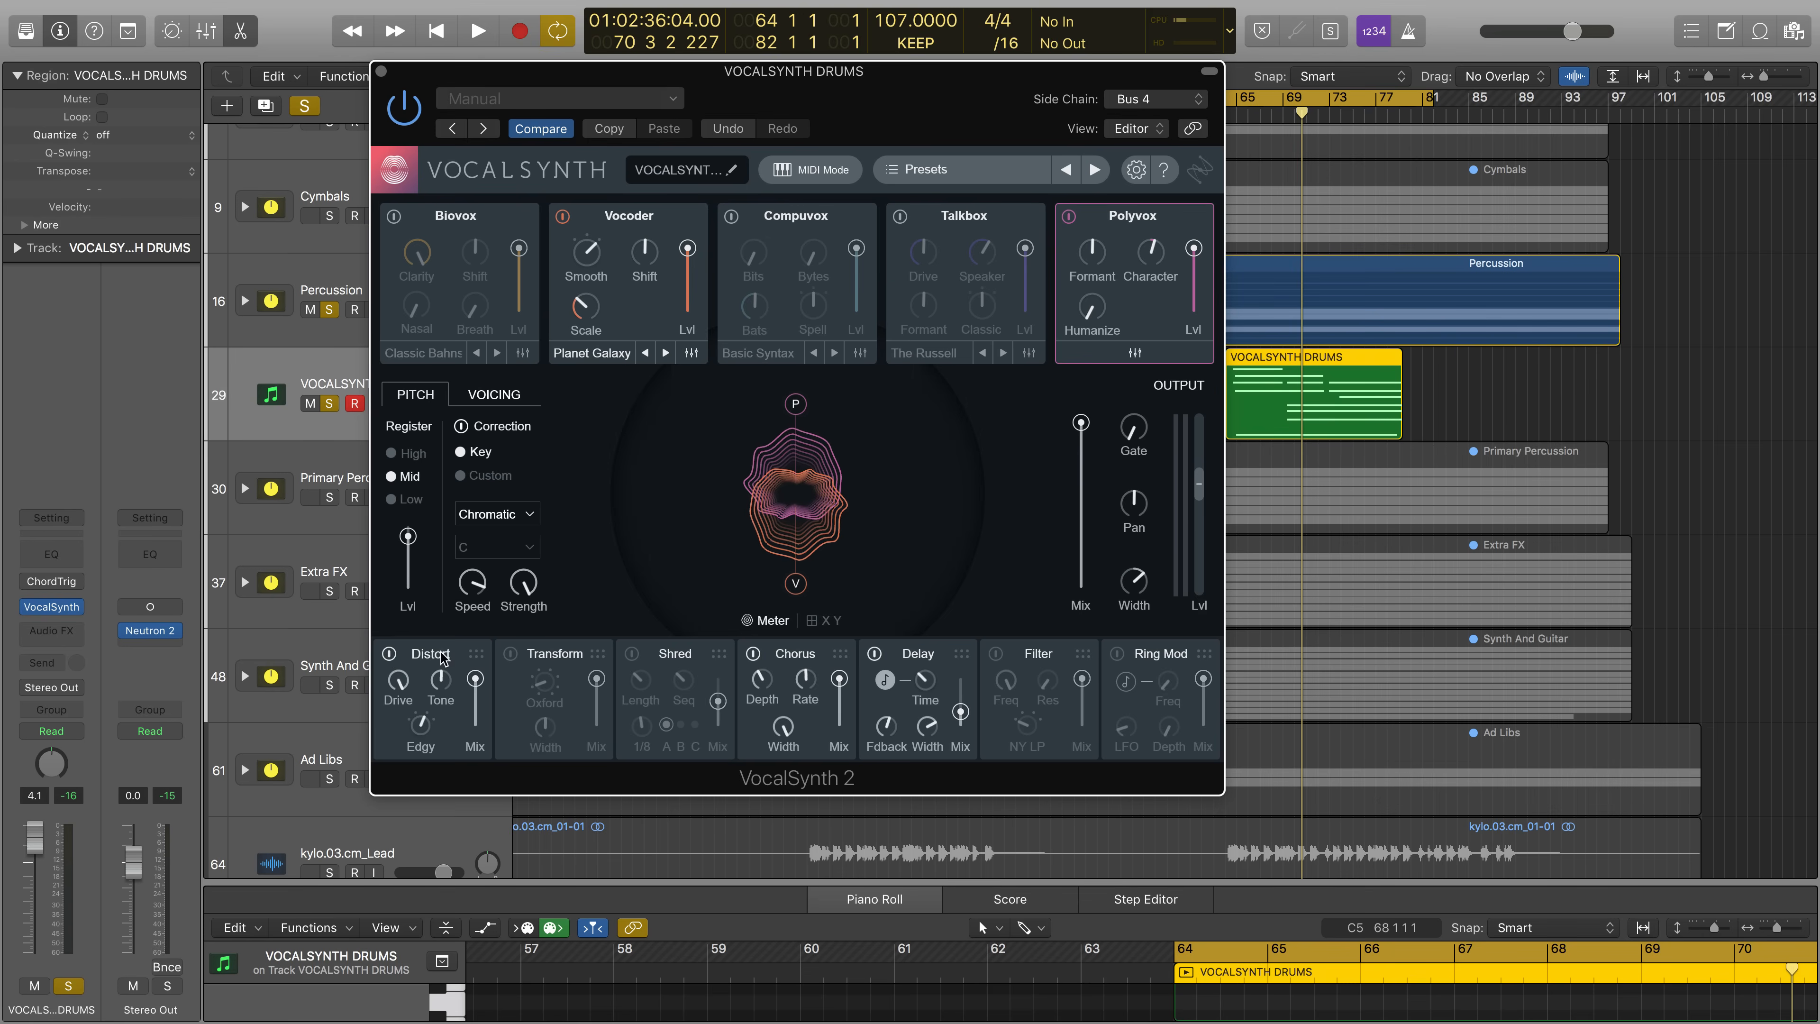
Bypass and re-enable the Chorus module during playback to hear its contribution, and stop playback.
click(753, 654)
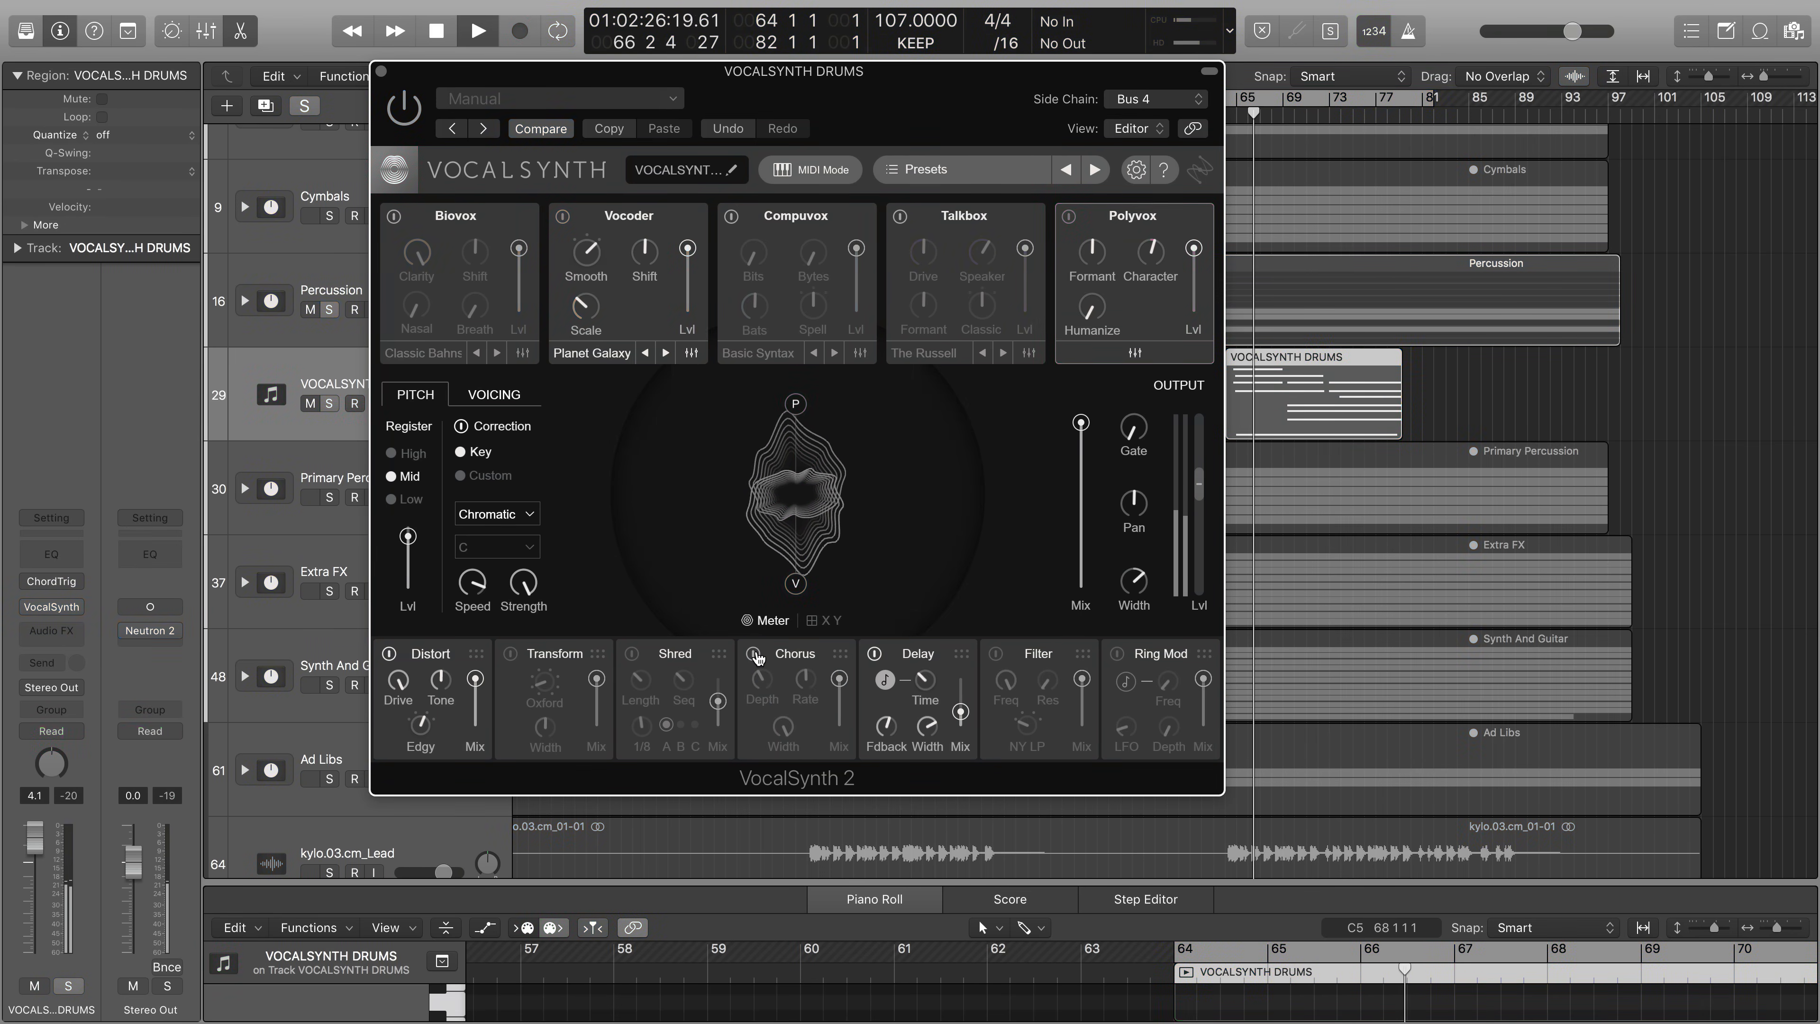
click(754, 653)
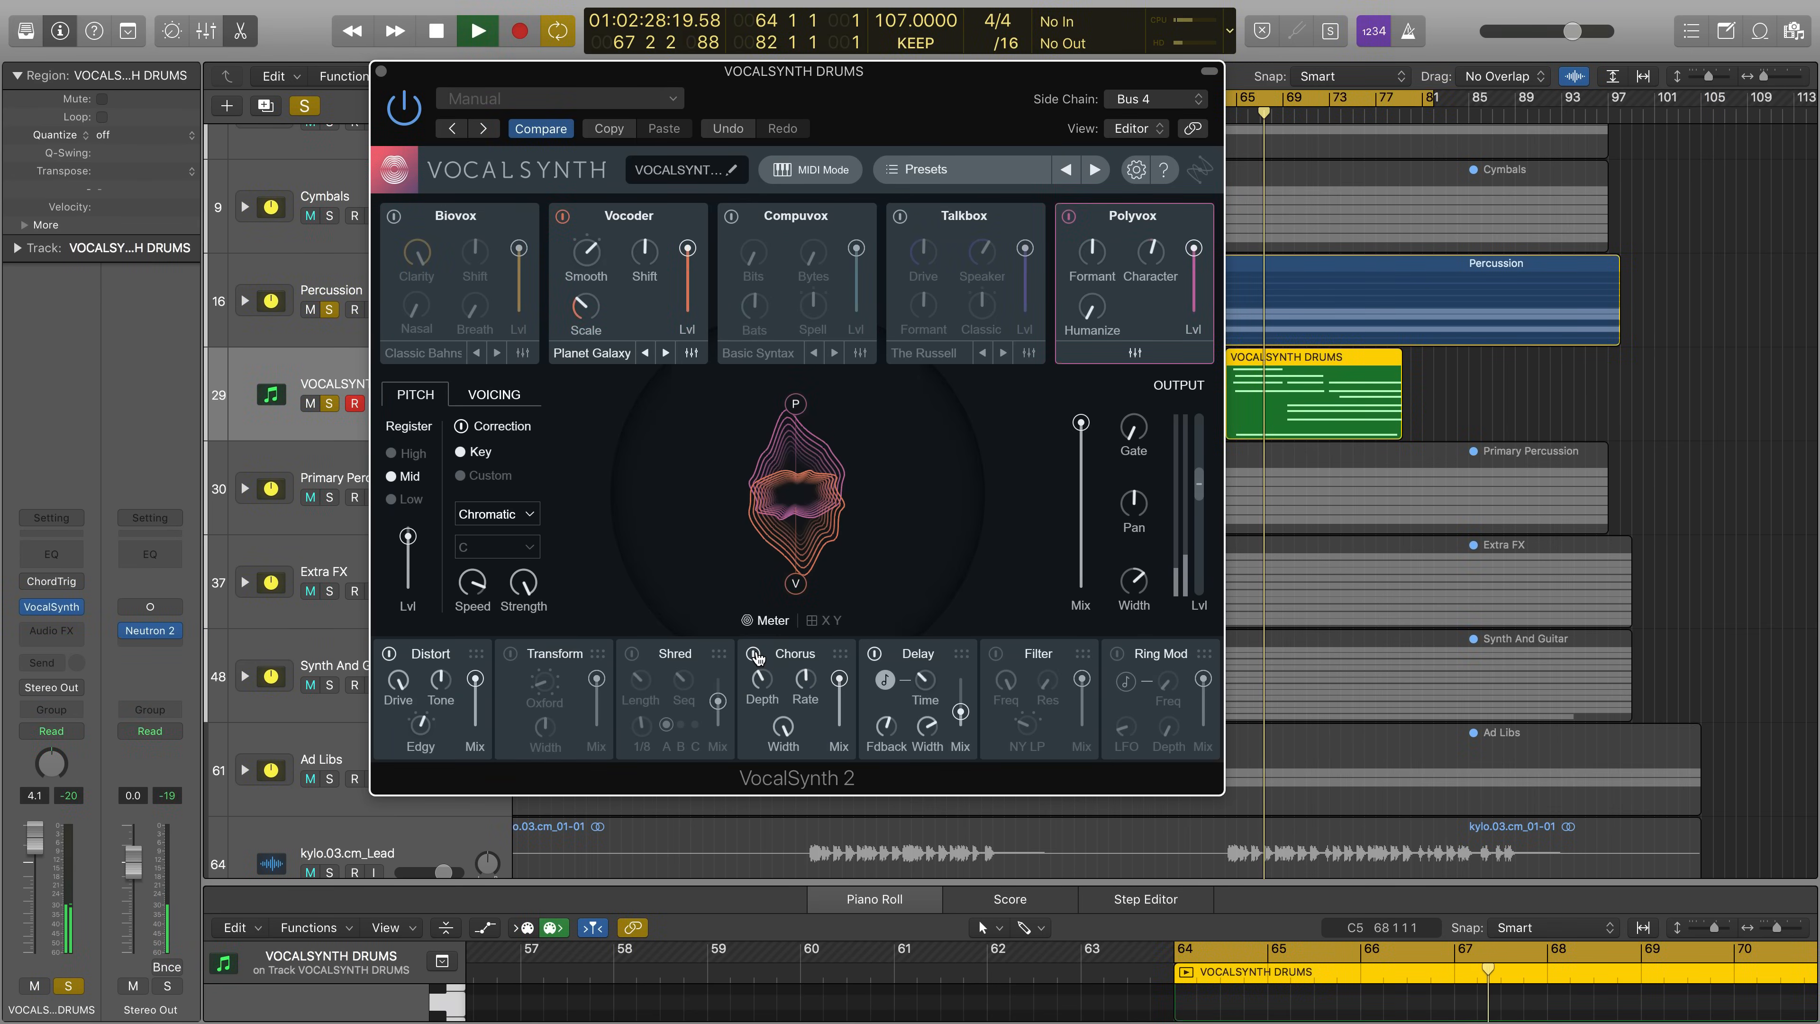
click(754, 654)
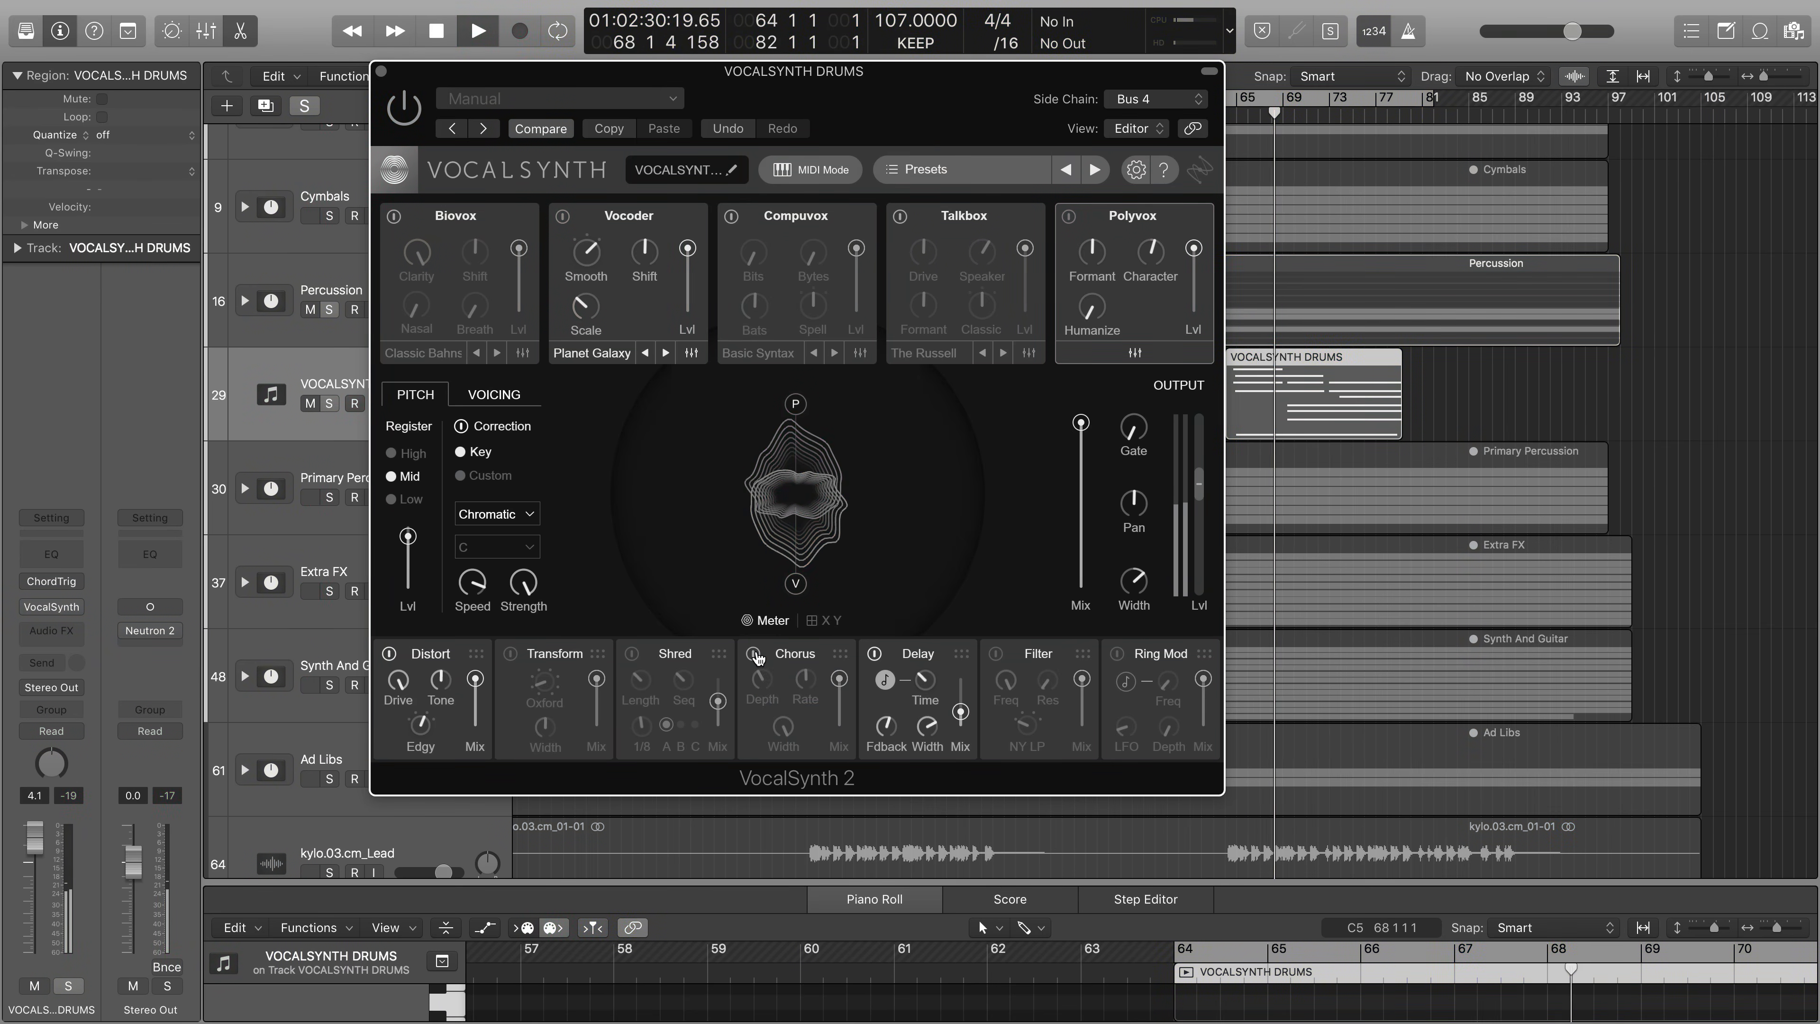
click(753, 654)
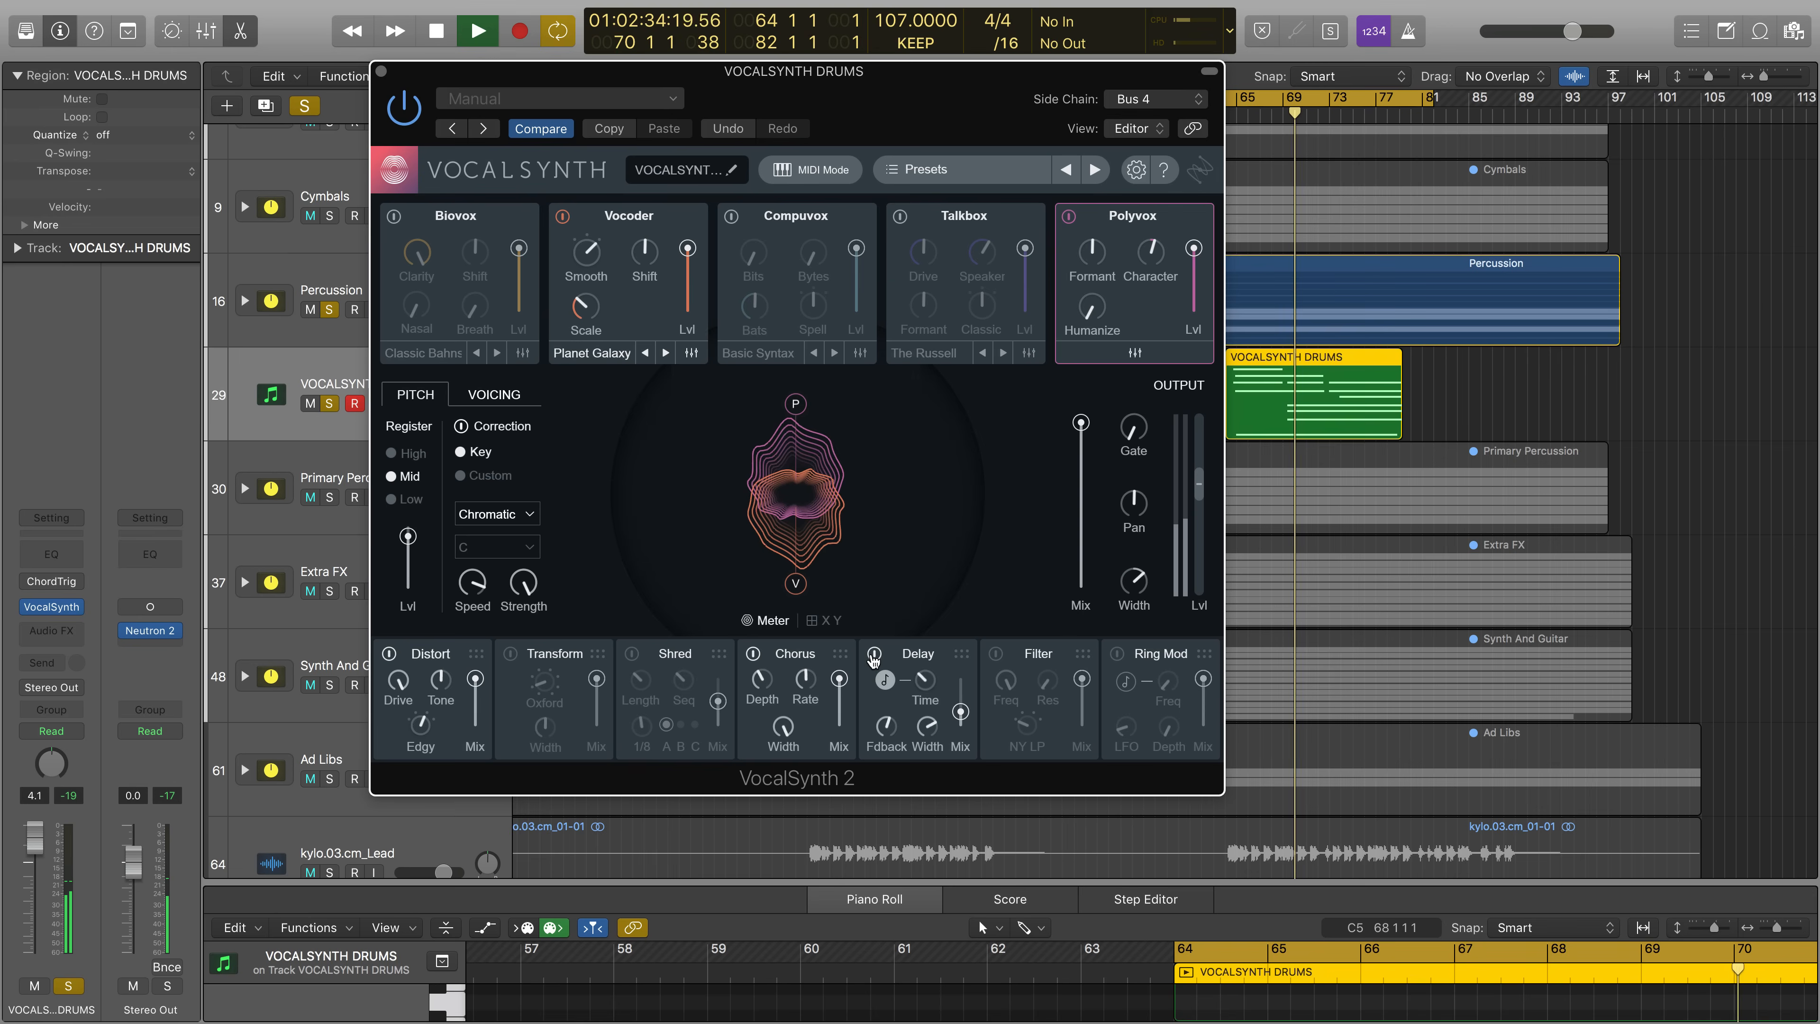
key(space)
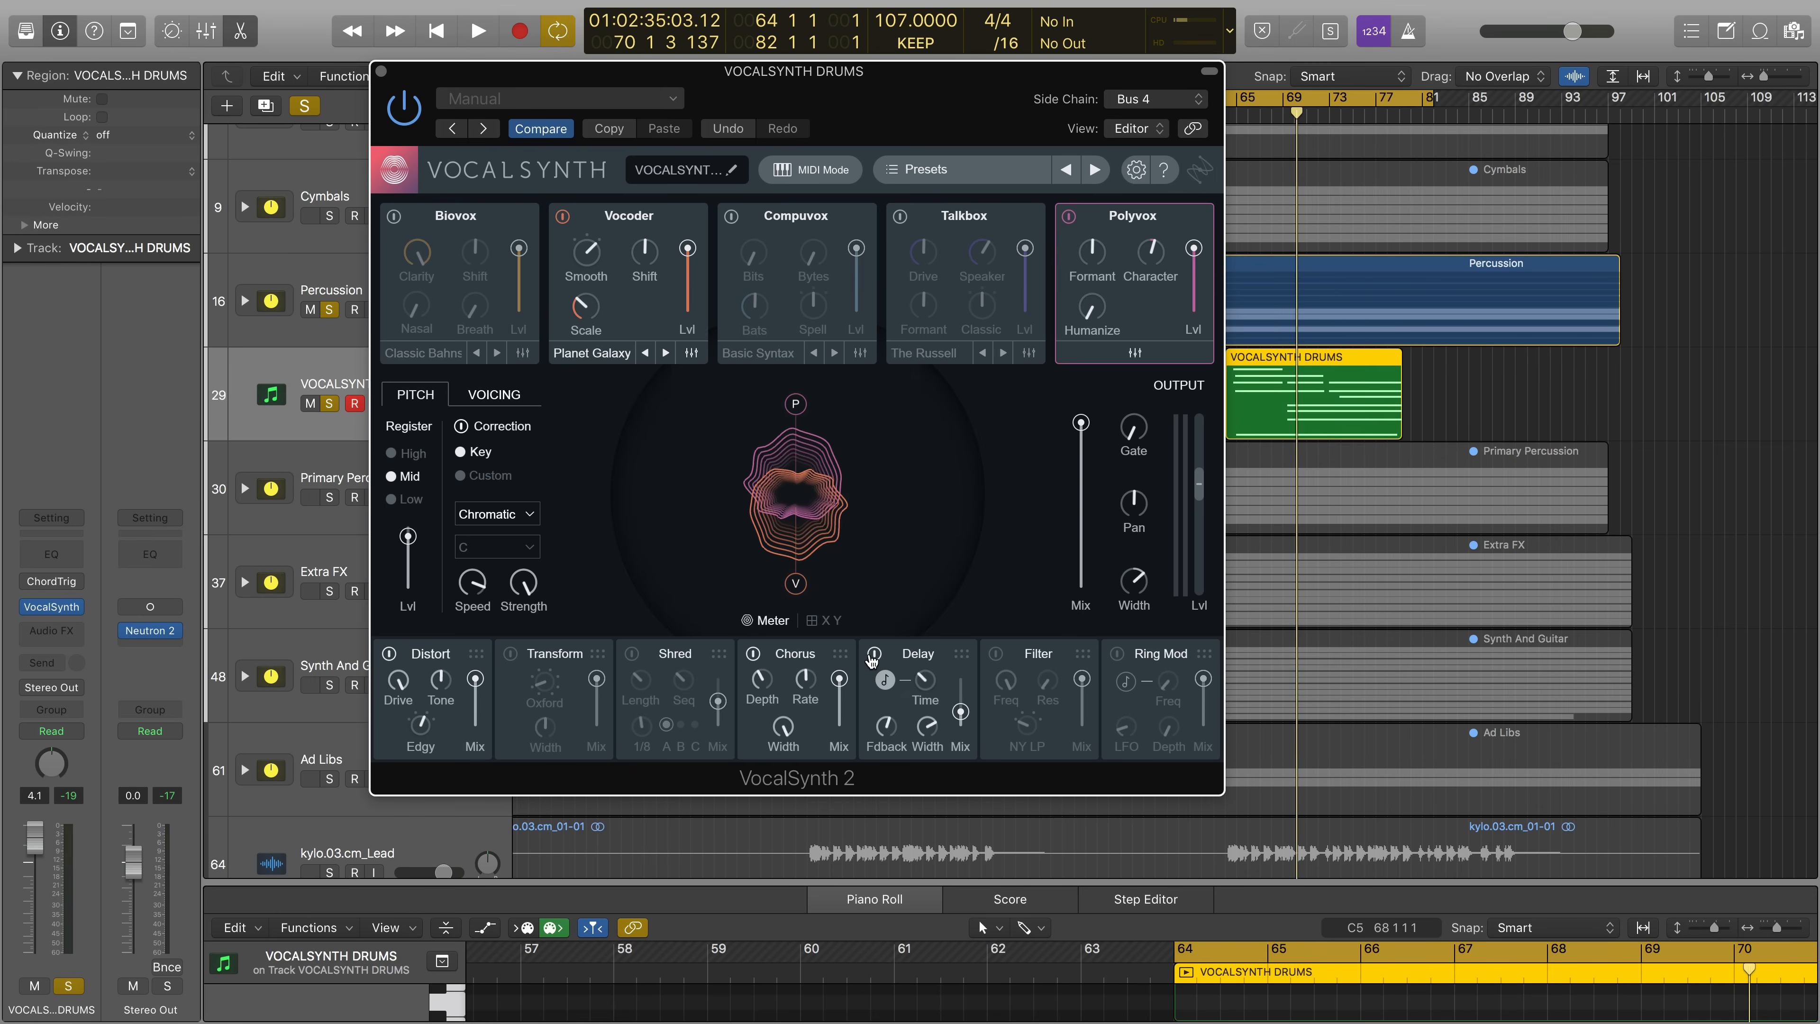
Resume playback, bypass and re-enable the Delay module to compare the sound, and stop playback.
key(space)
click(874, 654)
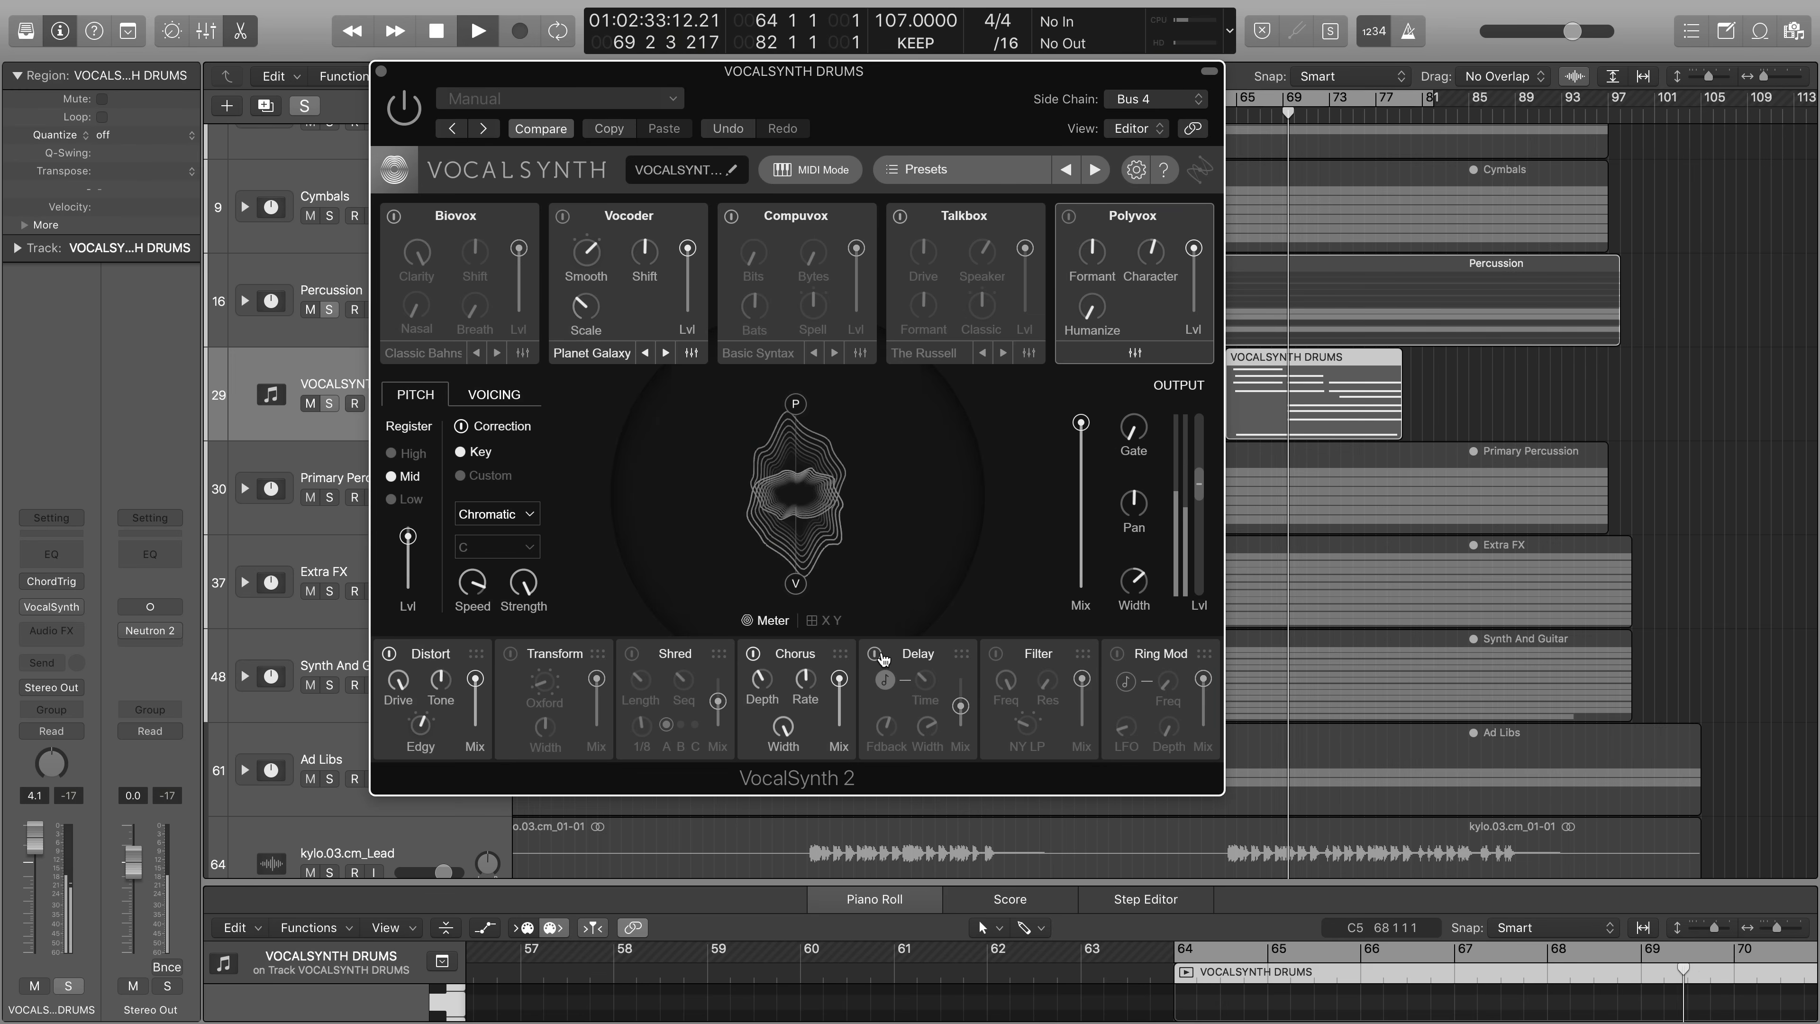
click(875, 653)
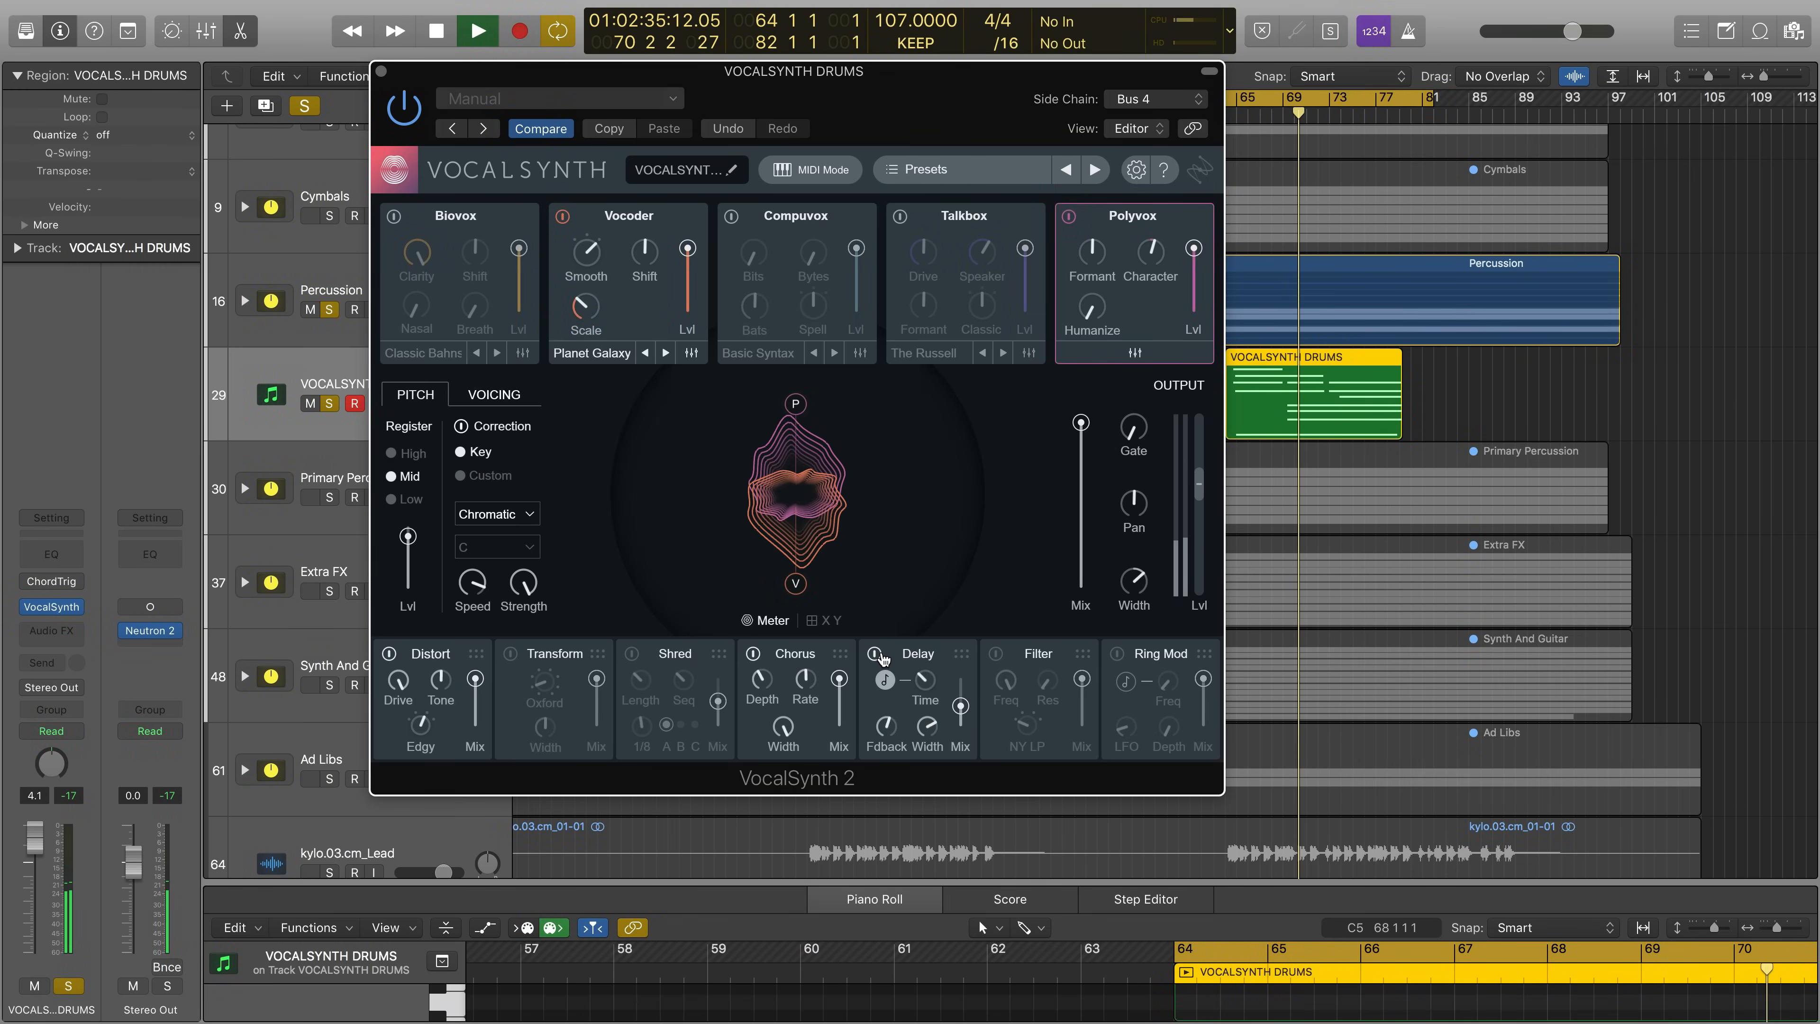
key(space)
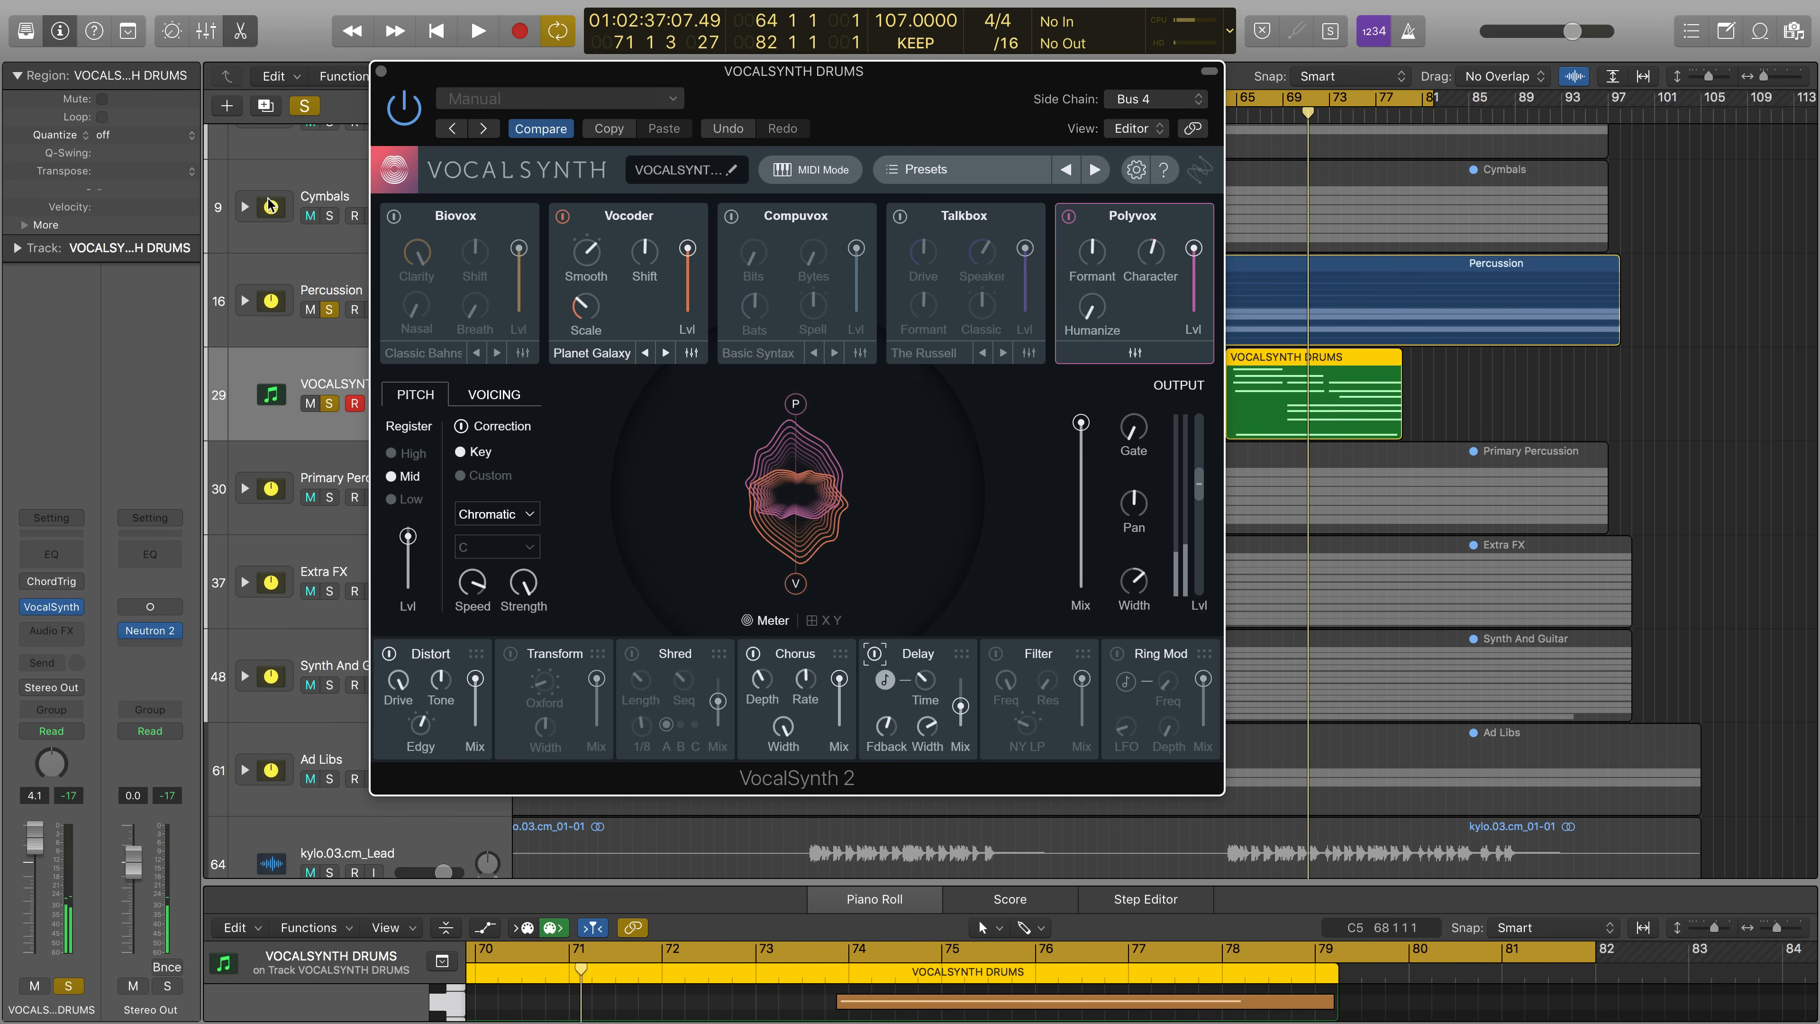
Clear all track solos and play the VOCALSYNTH DRUMS section in the full mix from bar 64.
click(305, 108)
key(space)
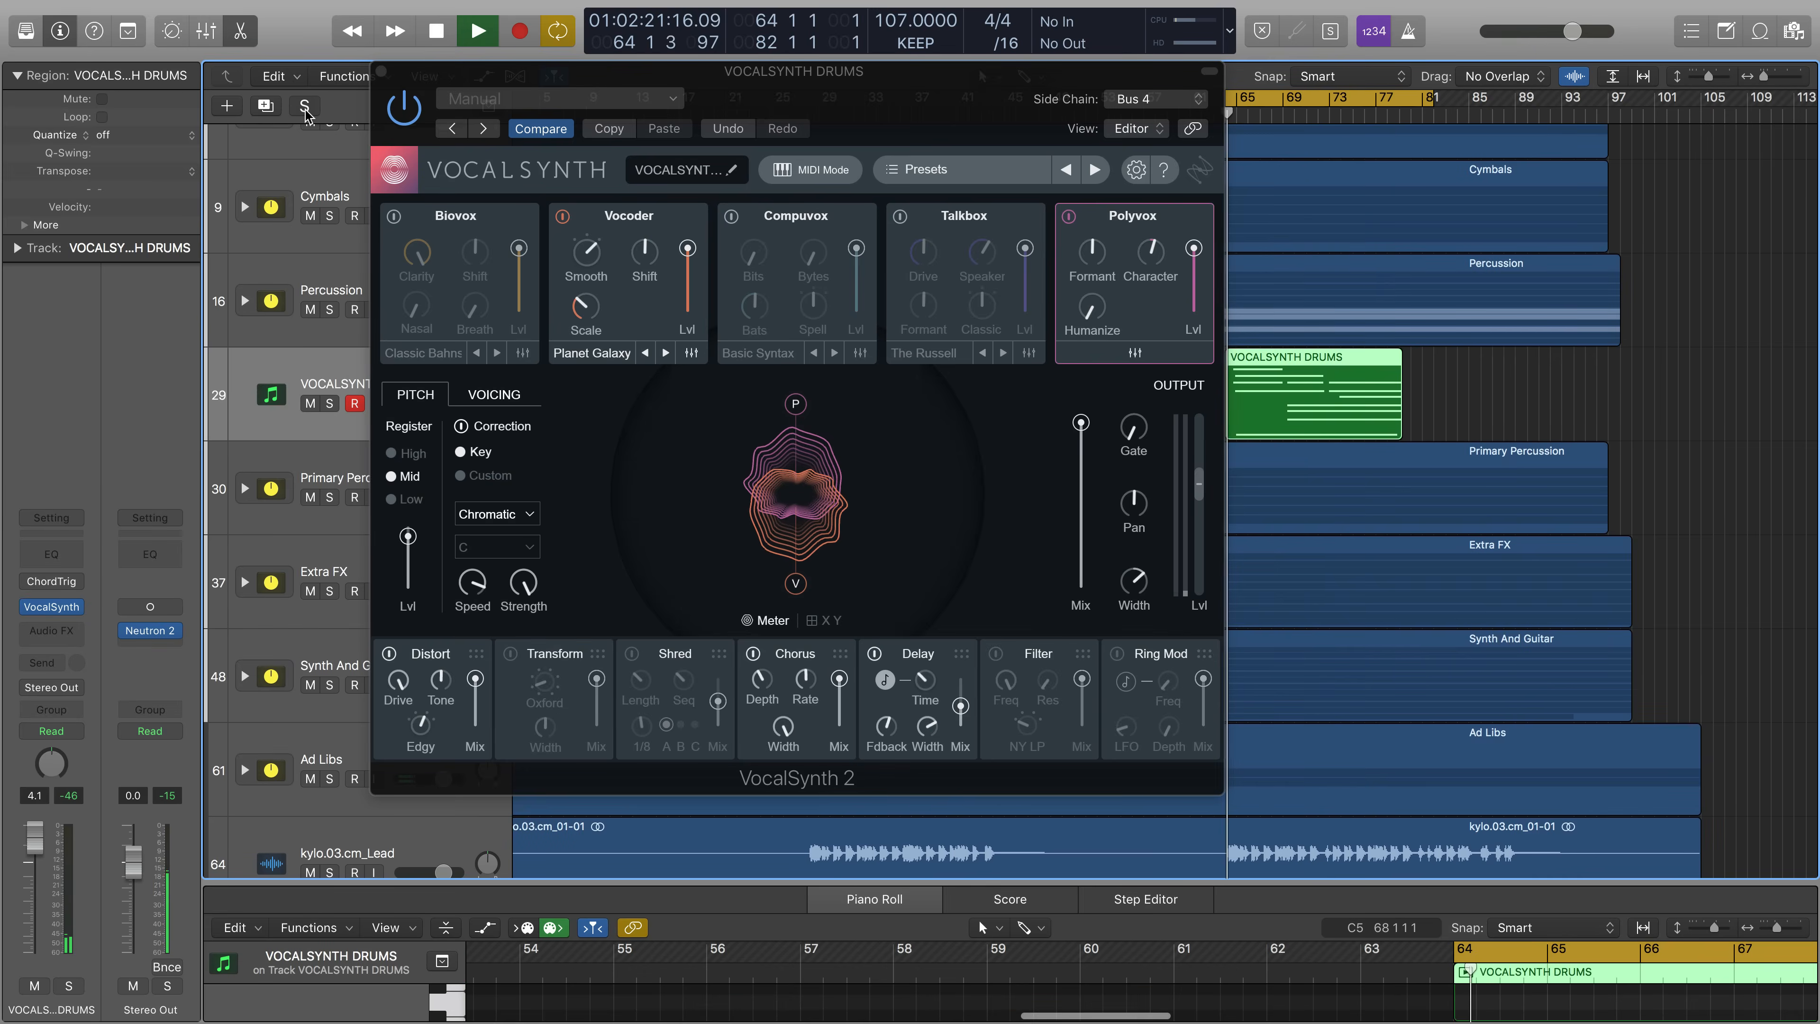